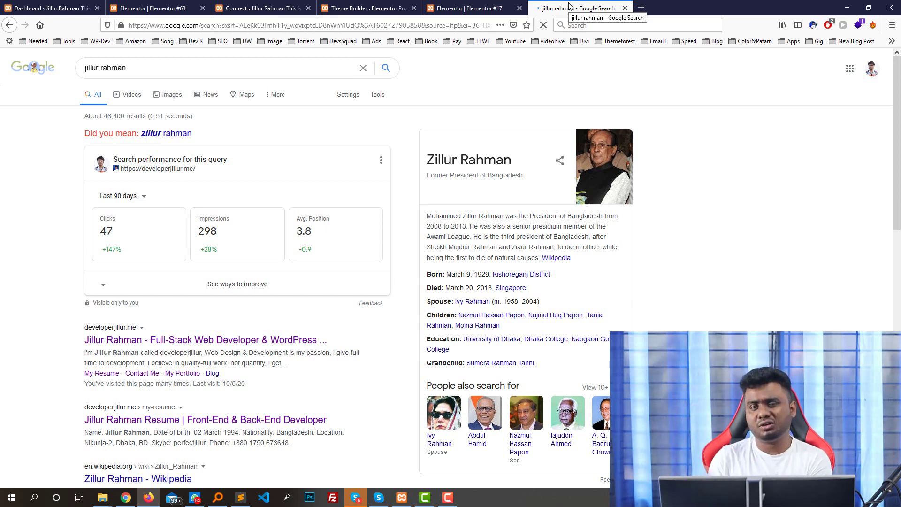
- Create a new Header template named "Default Header" in the Theme Builder
left_click(368, 8)
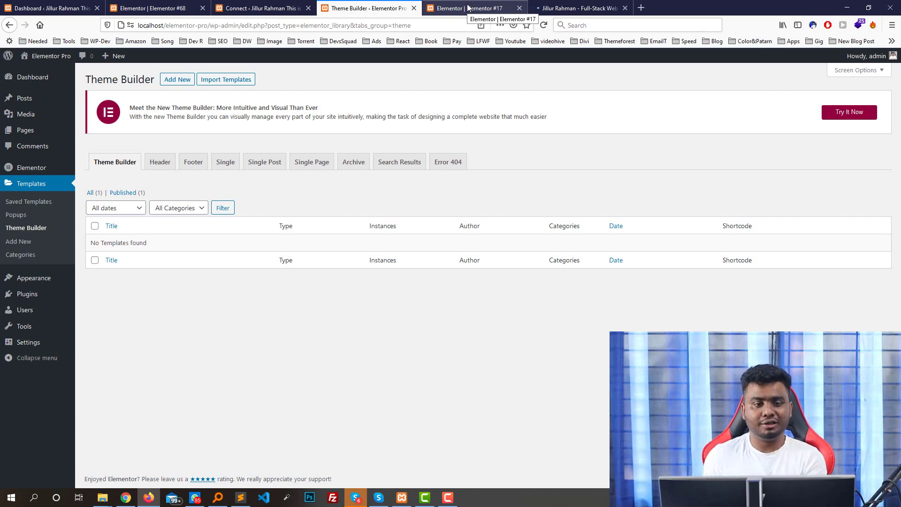
left_click(160, 161)
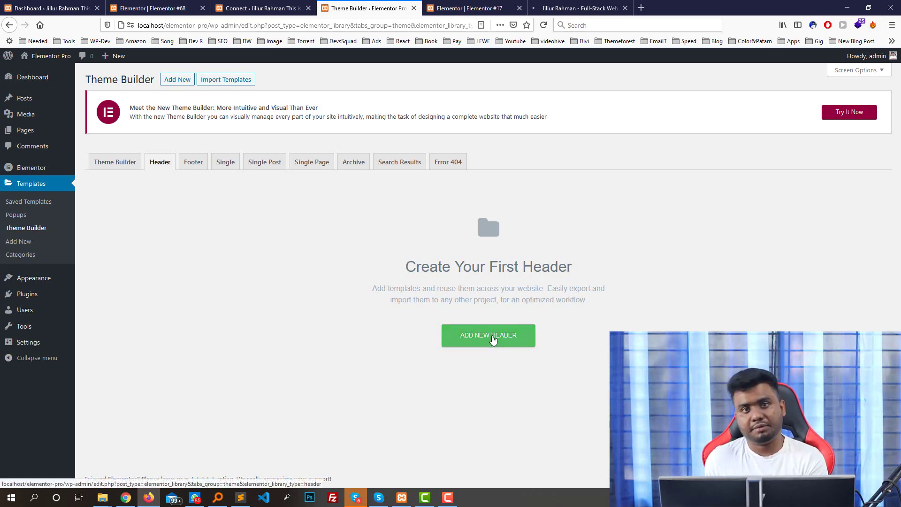
left_click(492, 339)
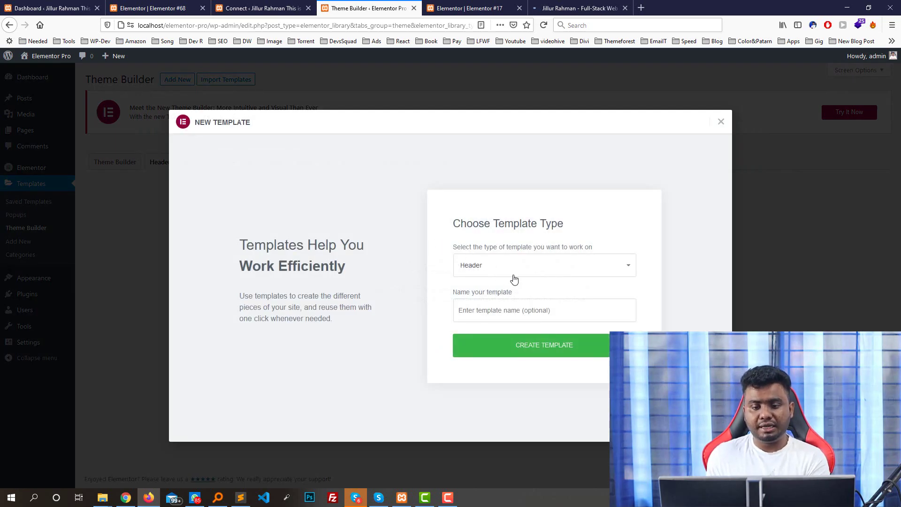
left_click(491, 268)
left_click(491, 267)
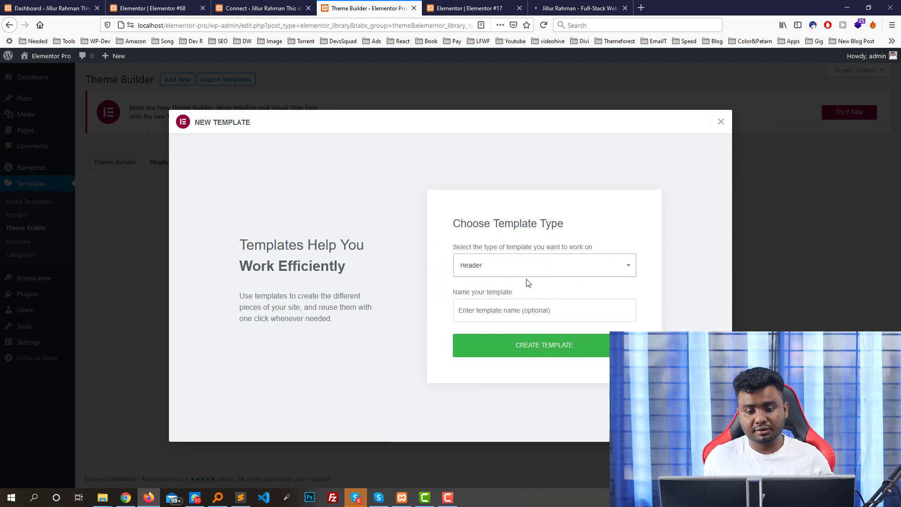
left_click(501, 312)
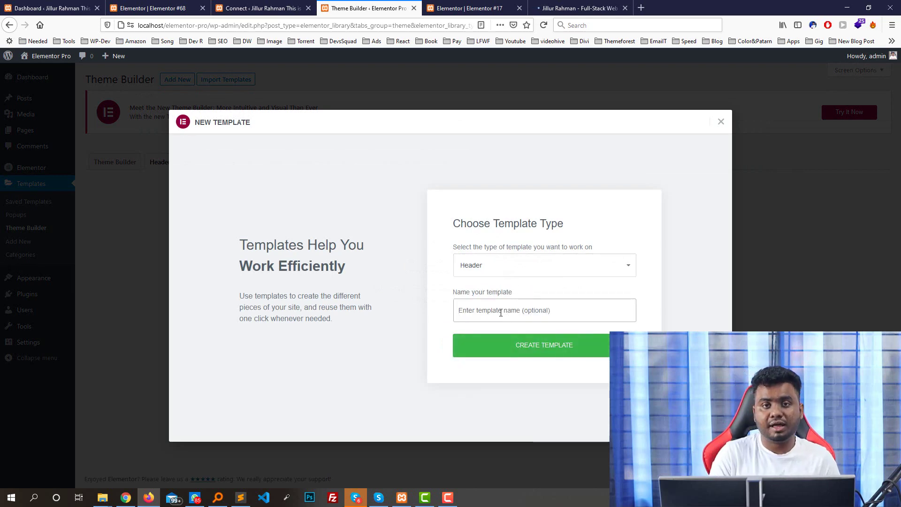
type("De")
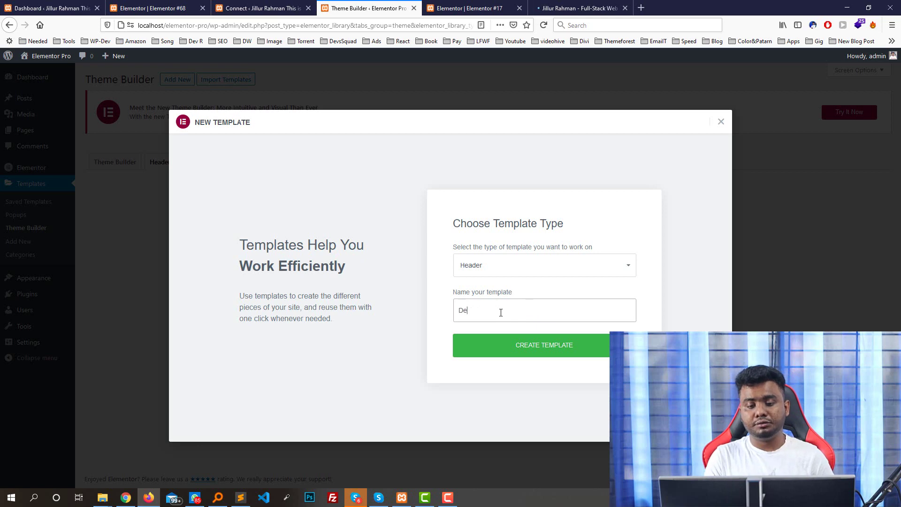
type("fault Header")
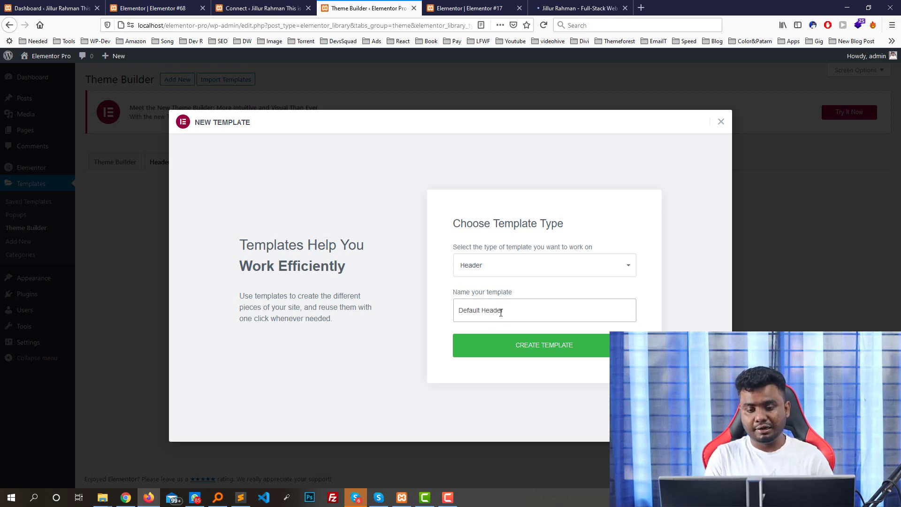
left_click(547, 353)
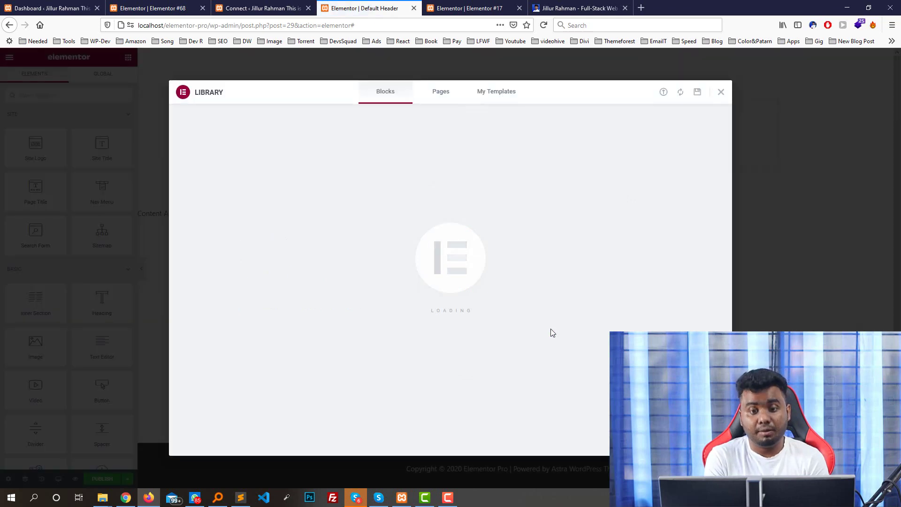
- Browse the header blocks in the template library, preview the Darkside Studios header, and return to the library
scroll(474, 274, "down", 6)
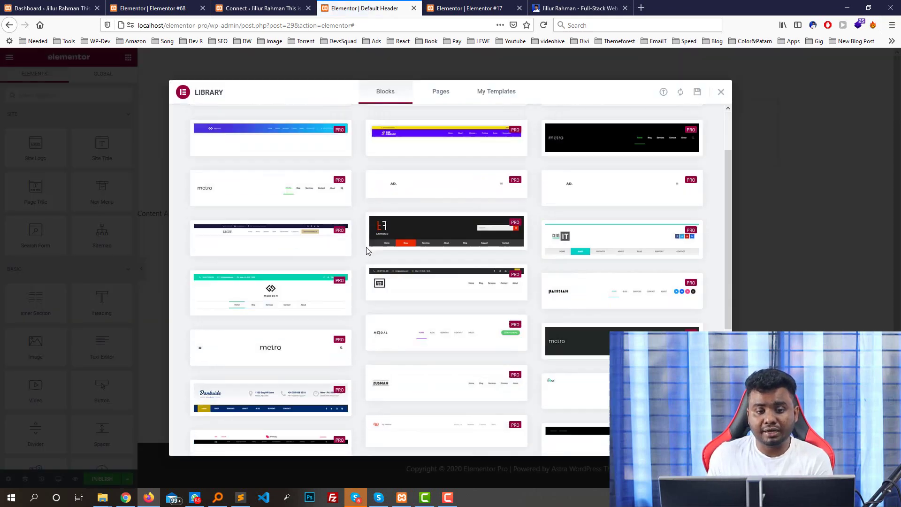
scroll(563, 273, "up", 10)
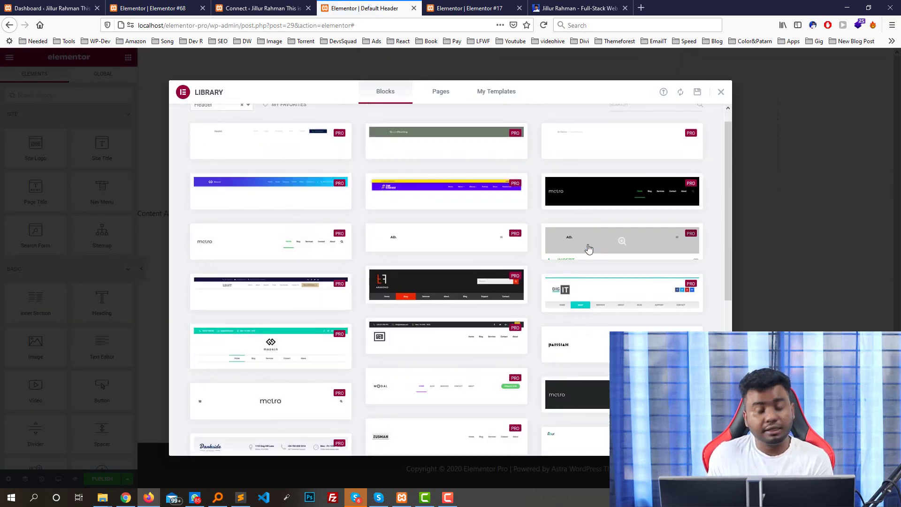
scroll(520, 248, "down", 5)
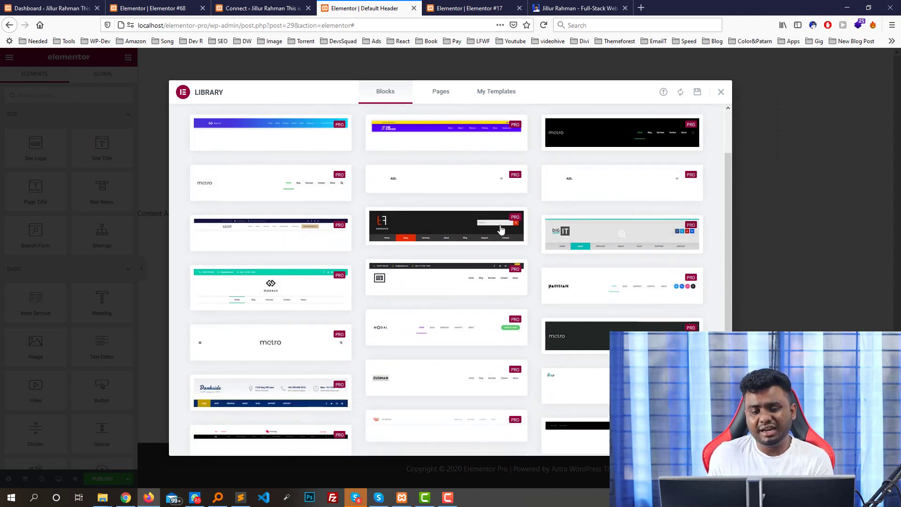
scroll(520, 247, "down", 1)
scroll(465, 263, "up", 2)
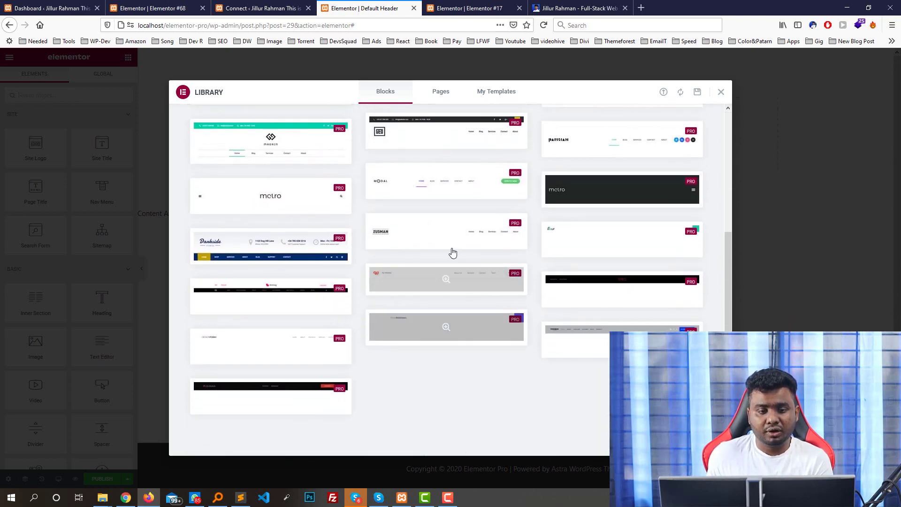
scroll(450, 201, "up", 3)
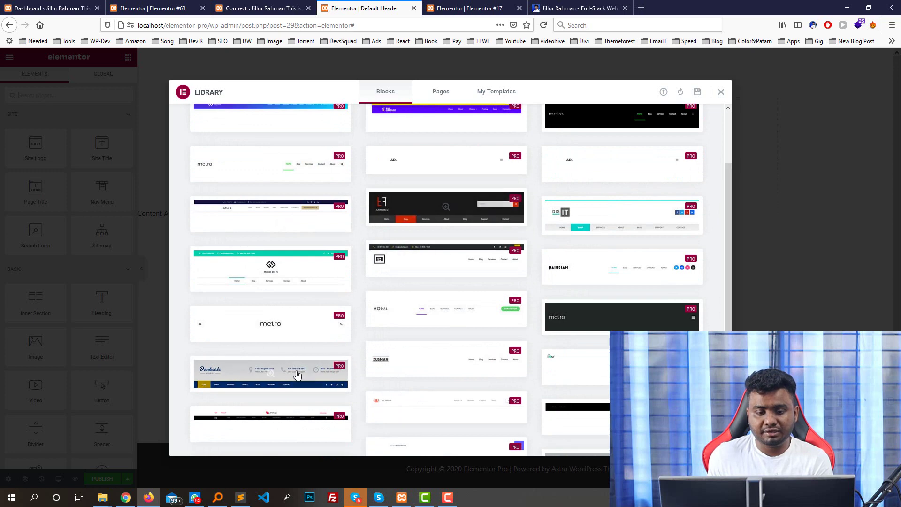
scroll(282, 329, "down", 2)
left_click(277, 294)
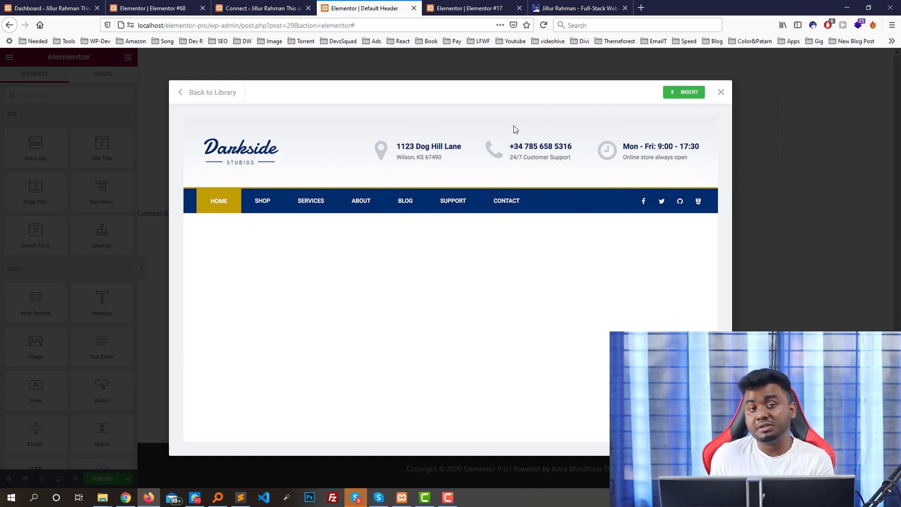
left_click(185, 97)
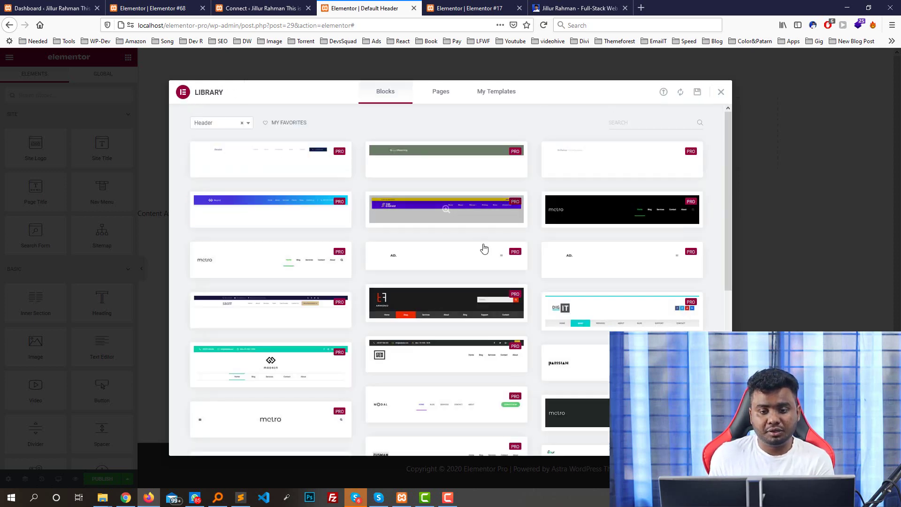
- Insert the Darkside Studios header block with the blue navigation bar from the library into the template
scroll(516, 248, "down", 5)
scroll(567, 256, "up", 5)
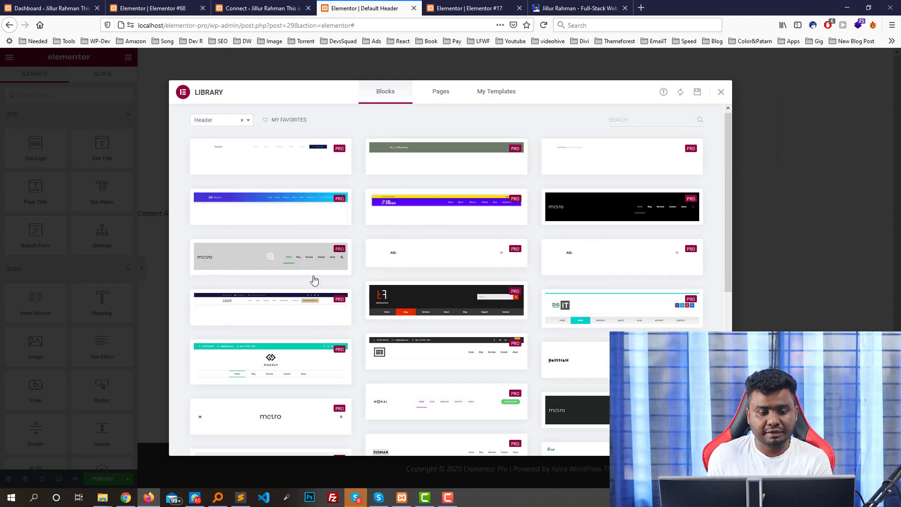
scroll(283, 280, "down", 2)
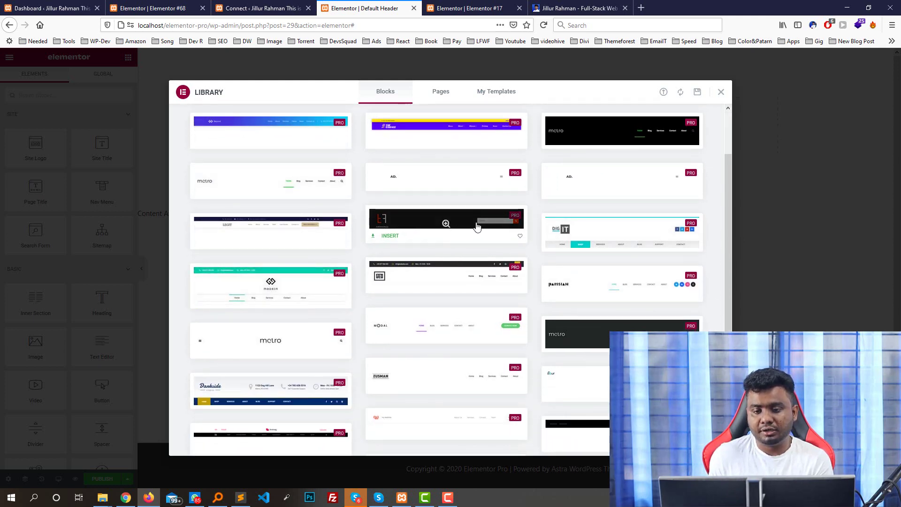
scroll(657, 197, "down", 2)
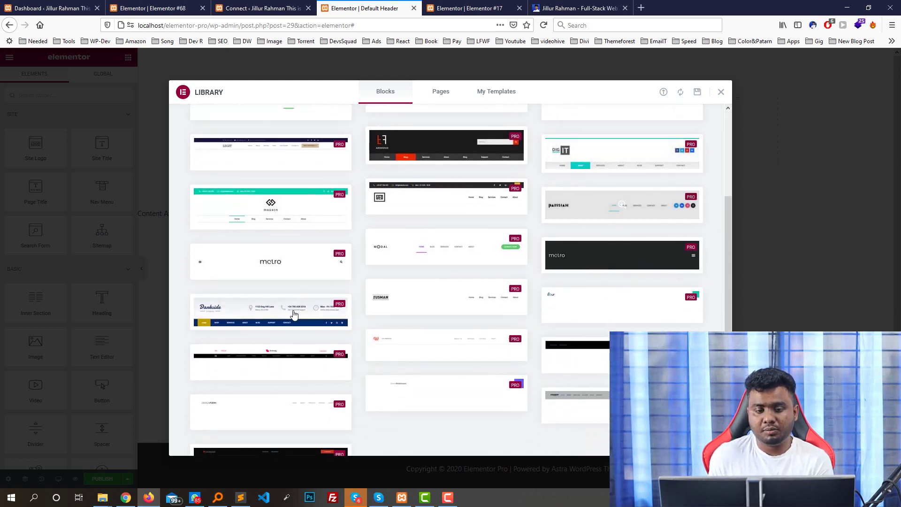
scroll(305, 295, "down", 1)
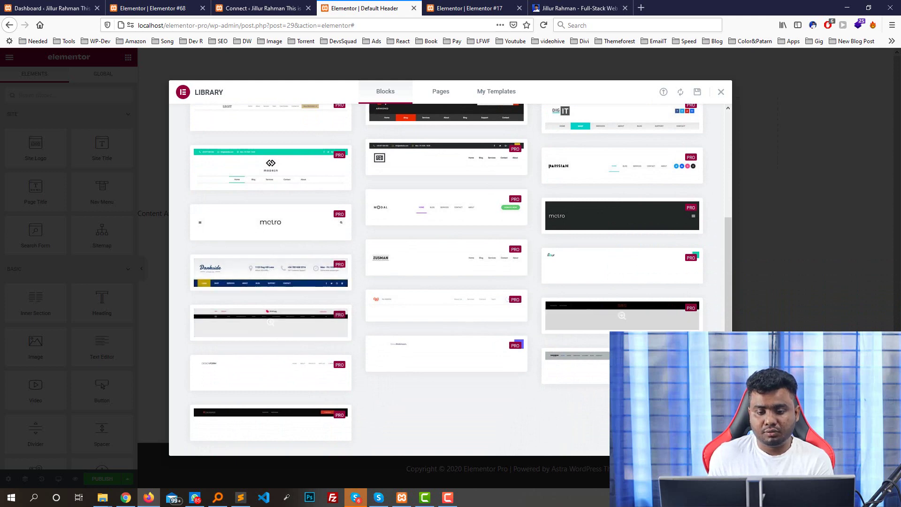
left_click(291, 269)
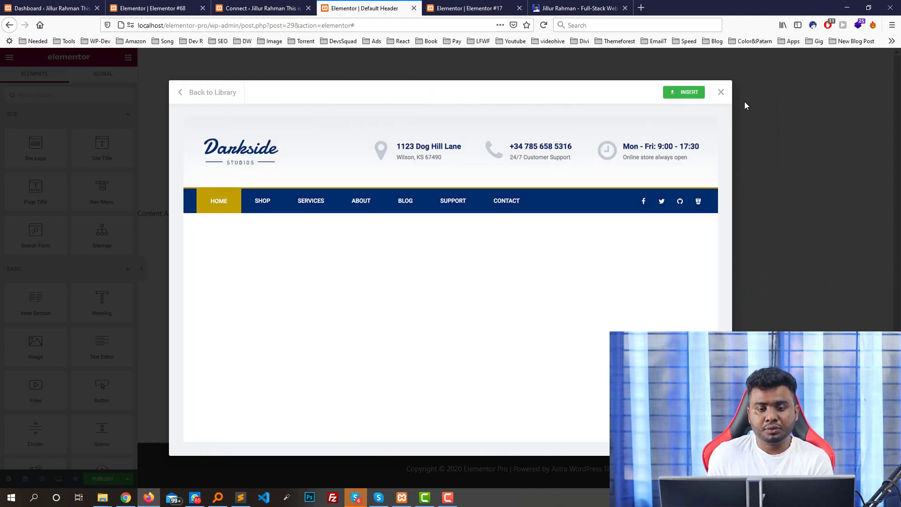
left_click(683, 95)
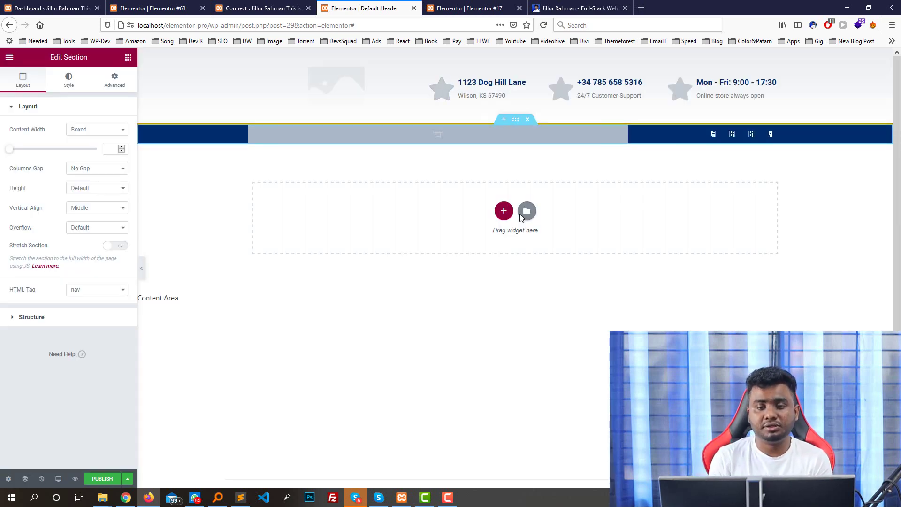
- Examine the settings of the header's site logo and its address and opening-hours icon boxes
left_click(342, 83)
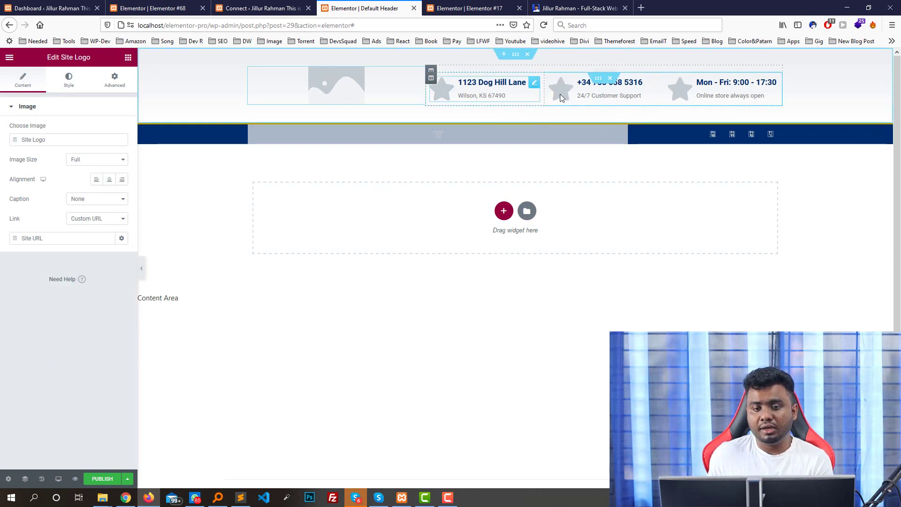
left_click(533, 82)
left_click(669, 92)
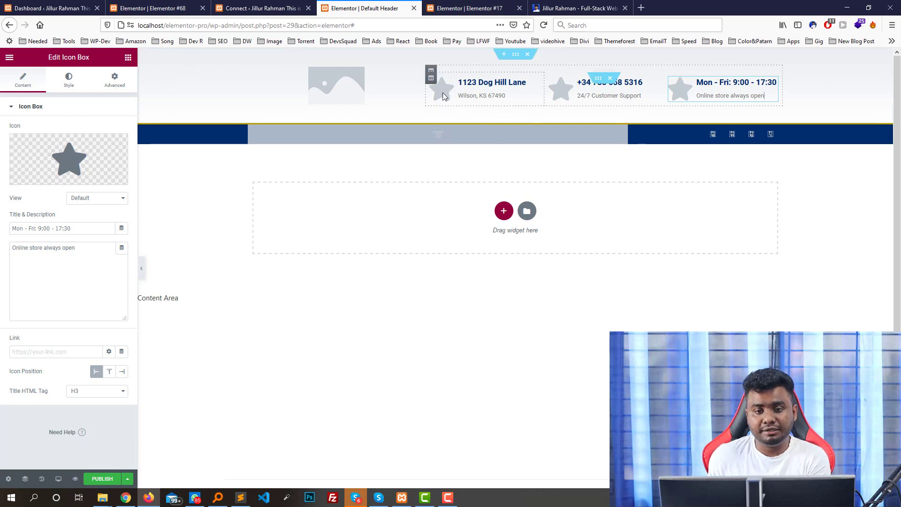
left_click(344, 91)
- Open the header template's publish settings and add a display condition
left_click(101, 479)
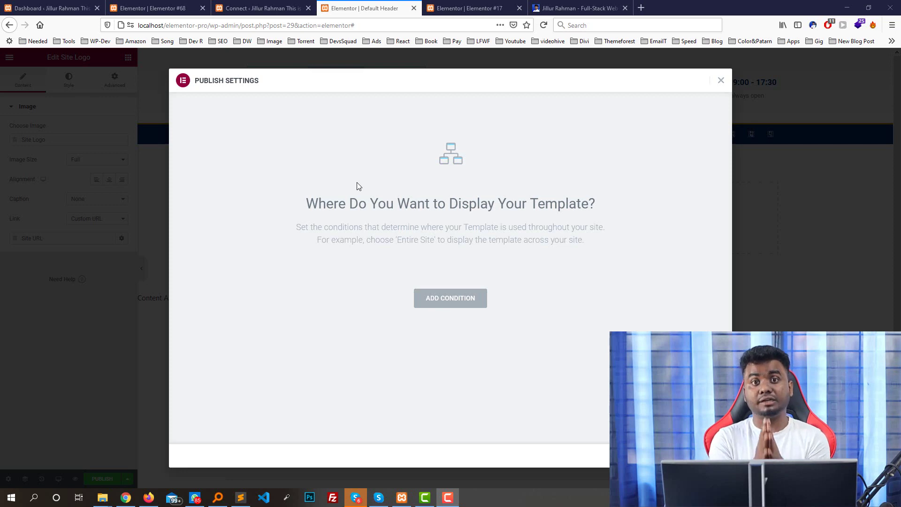
left_click(450, 300)
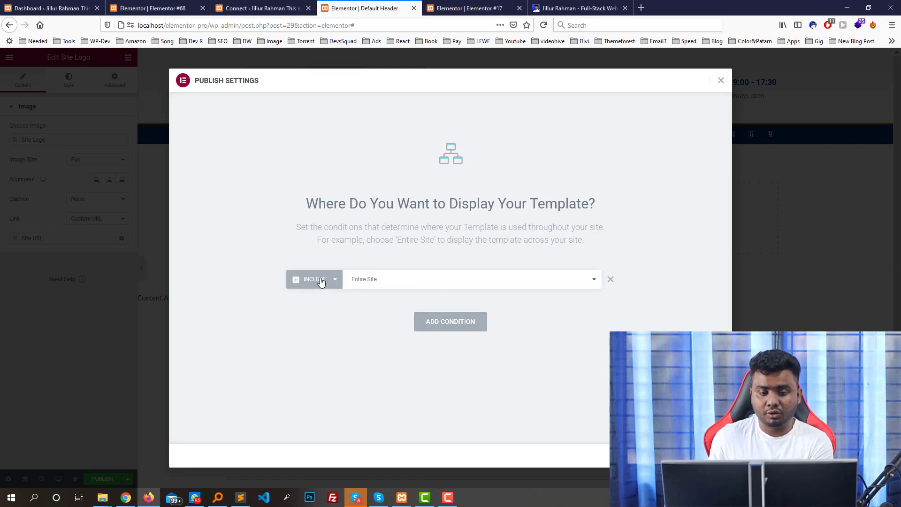
- Try Archives and Singular as the location in the template's display condition
left_click(404, 280)
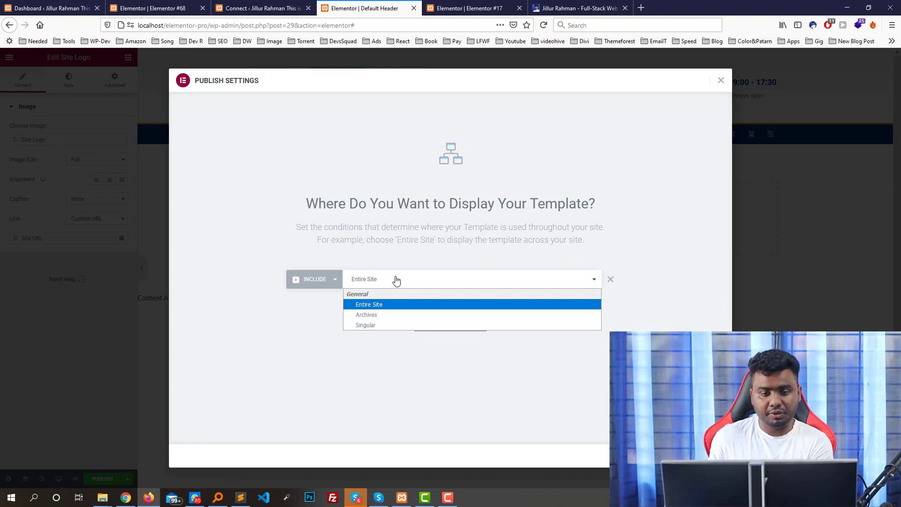
left_click(371, 315)
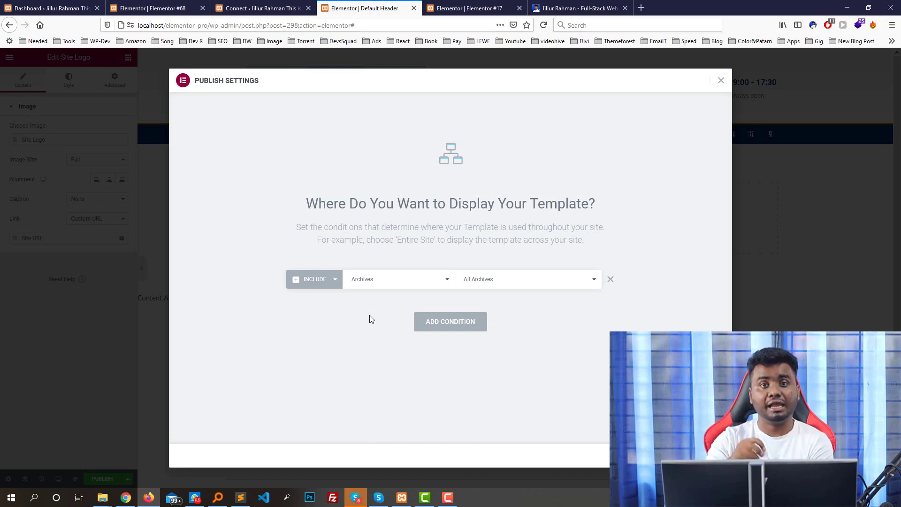
left_click(386, 285)
left_click(372, 325)
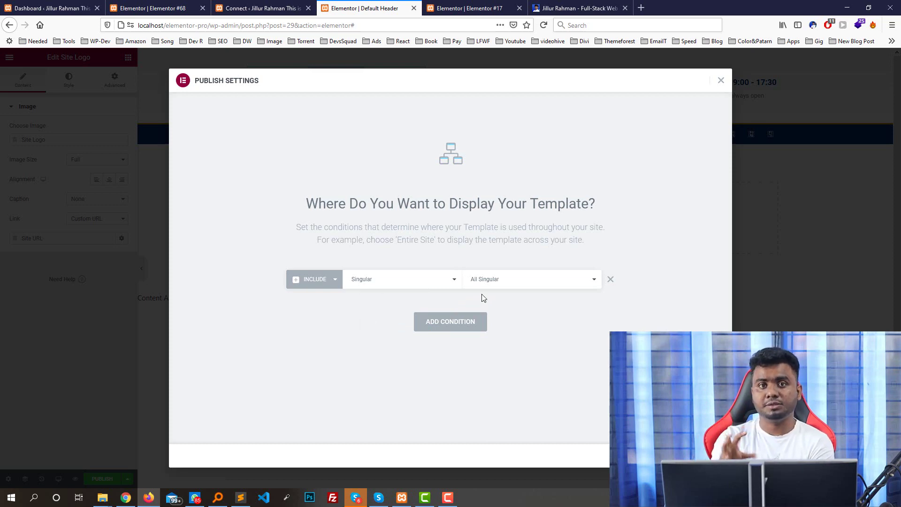
- Set the display condition to include the Entire Site and save it to publish the header template
left_click(429, 281)
left_click(377, 306)
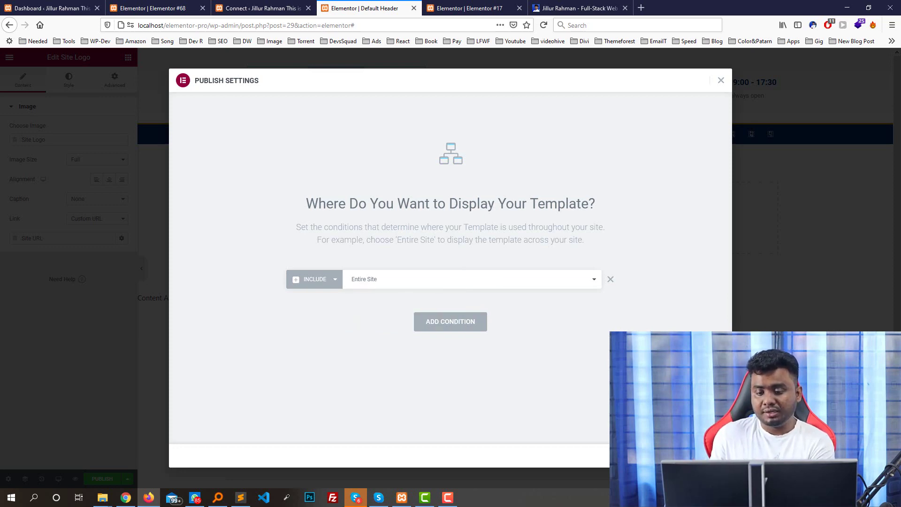
left_click(694, 455)
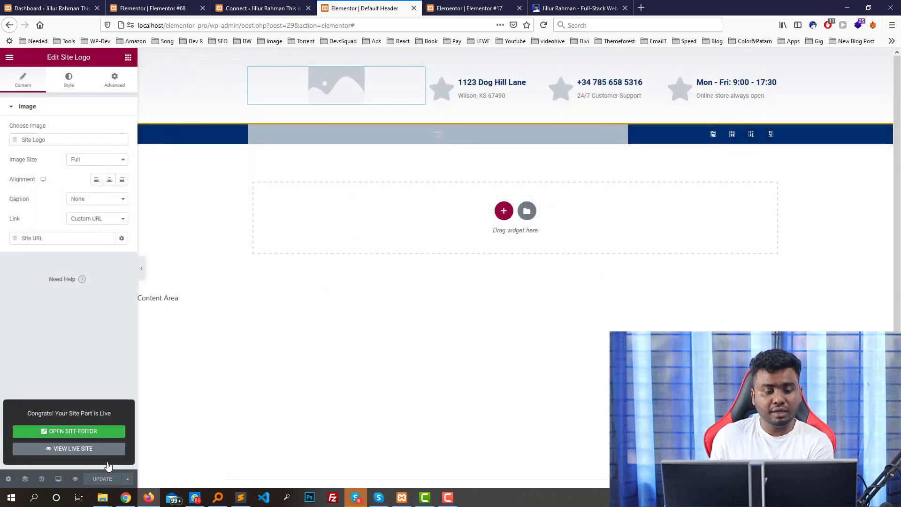
- View the published header on the live site in a new tab and return to the template editor
right_click(87, 446)
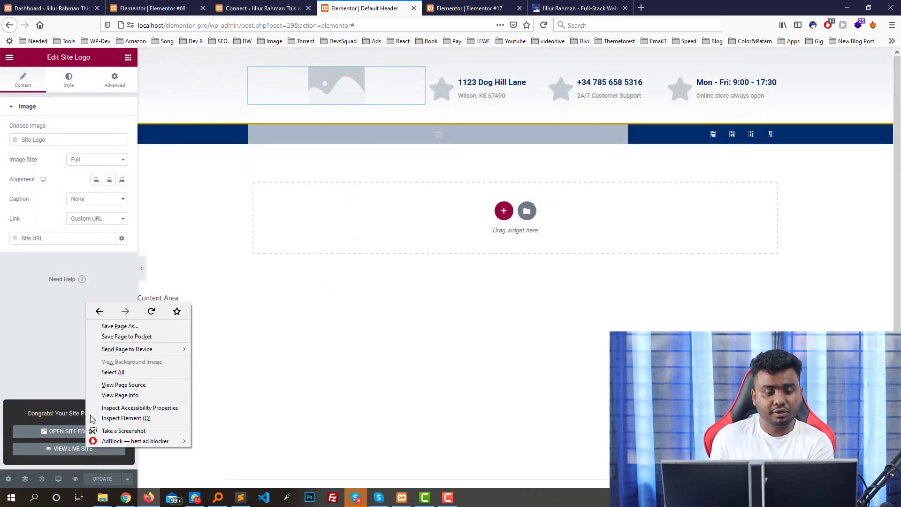
left_click(61, 450)
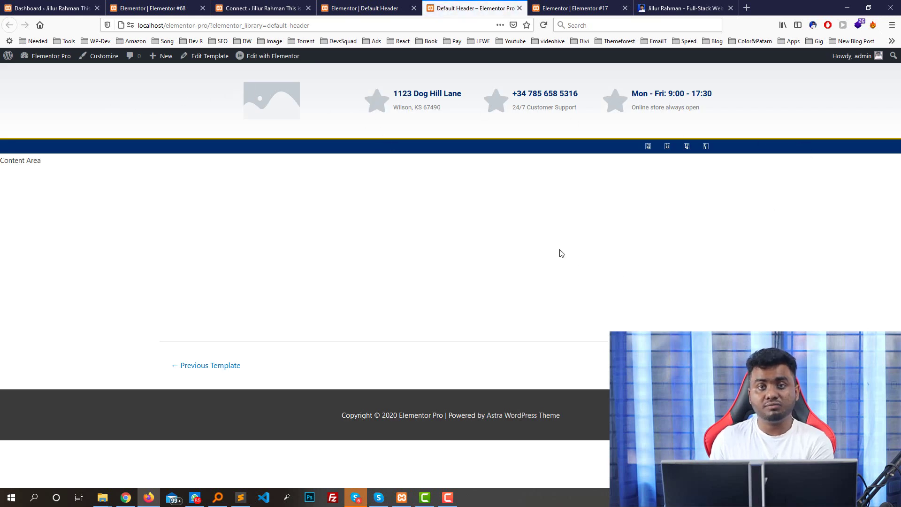
left_click(375, 8)
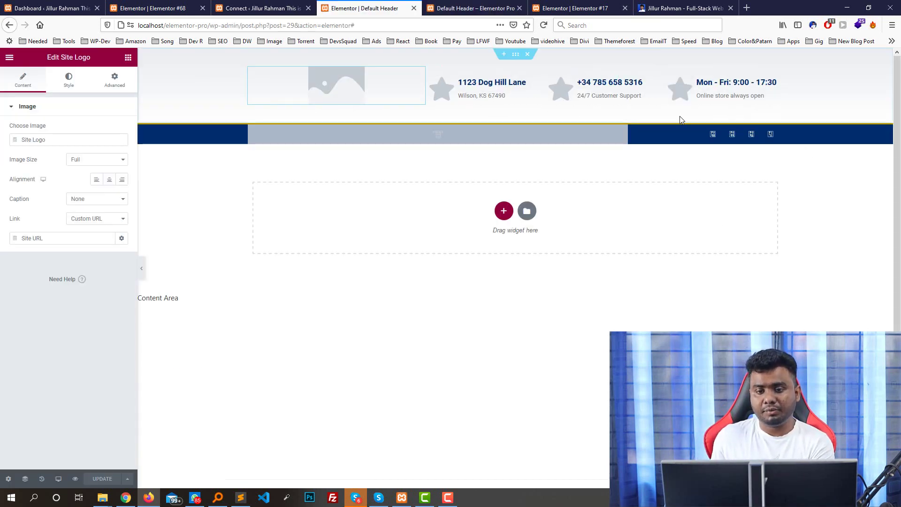
- Open the Social Icons widget in the blue navigation bar for editing and check the live header page against it
left_click(716, 138)
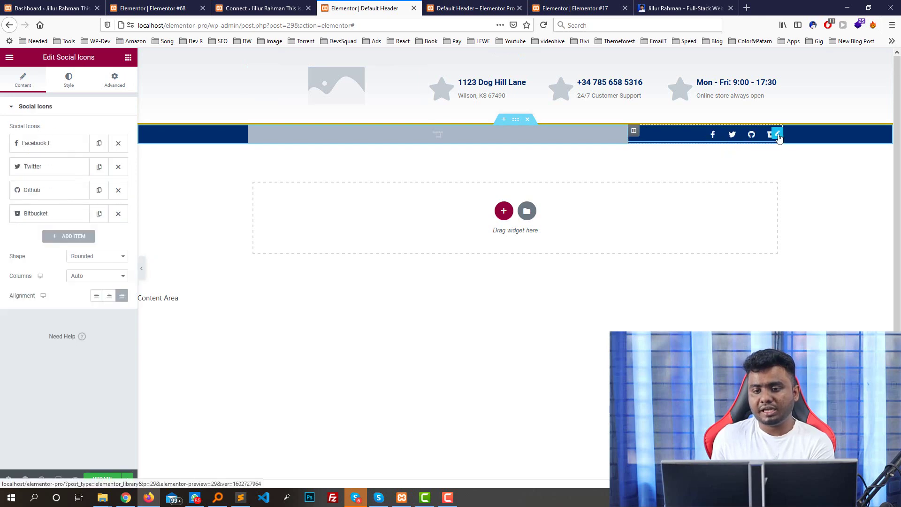
key("ctrl+Tab")
left_click(408, 3)
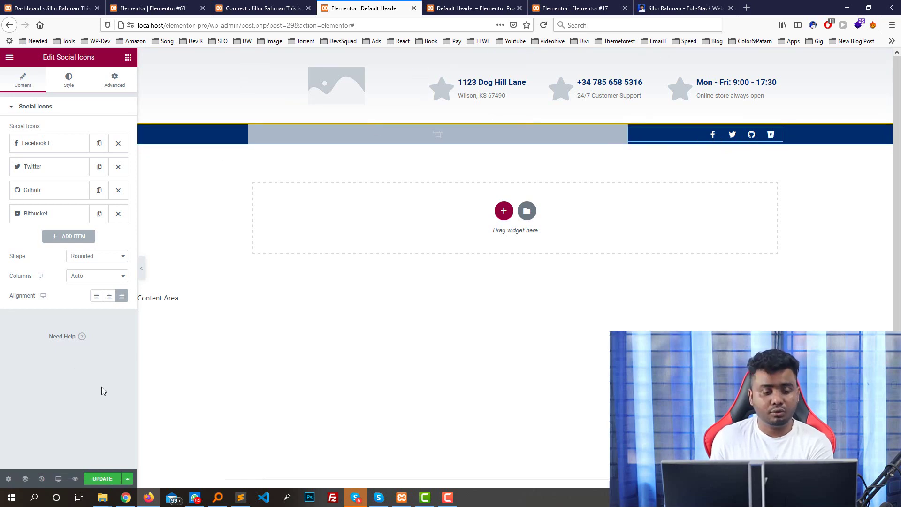
- Reload the live Default Header page to check the social icons in the blue bar
left_click(471, 8)
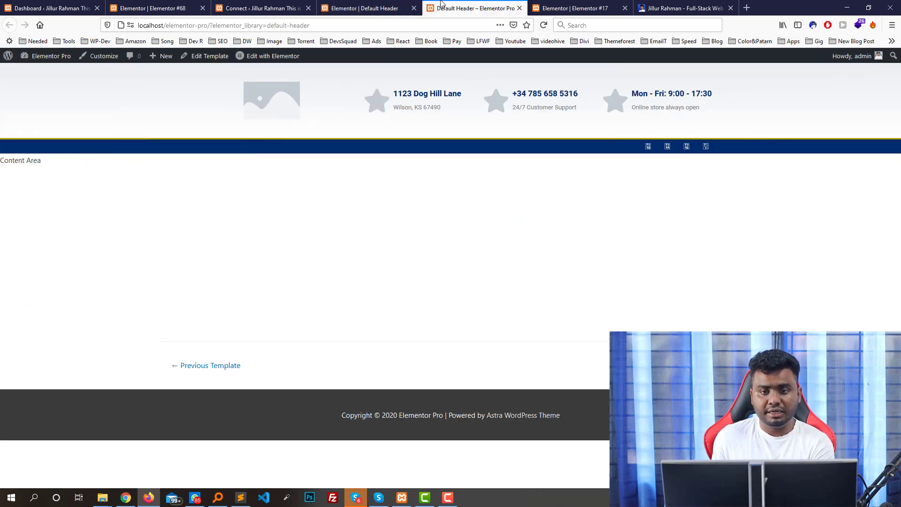
left_click(543, 24)
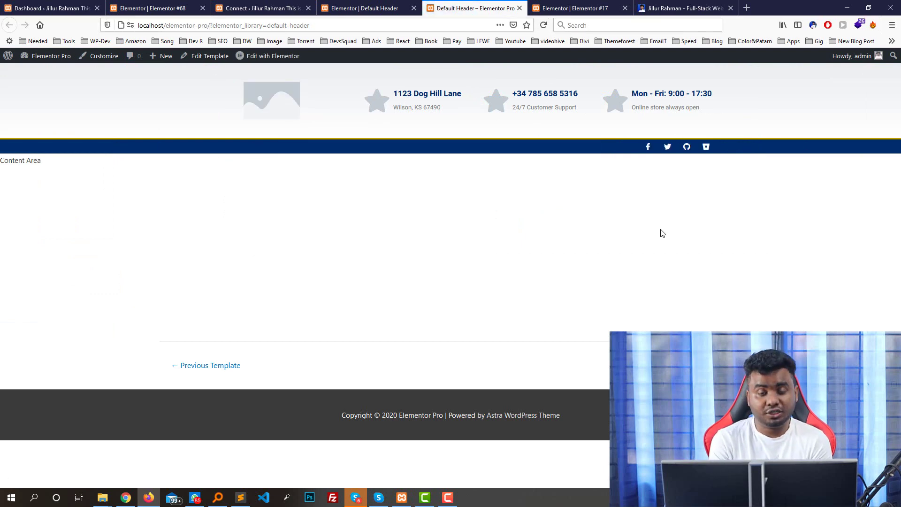
left_click(296, 4)
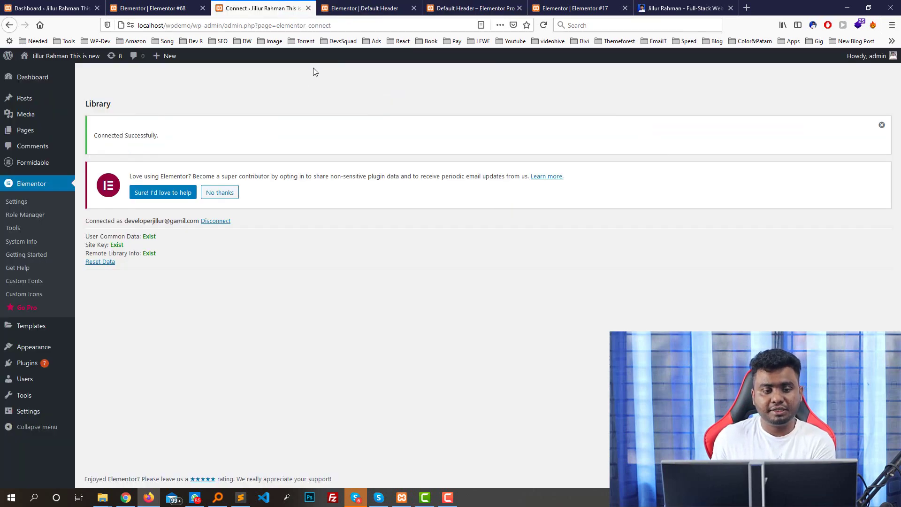
left_click(343, 8)
left_click(277, 4)
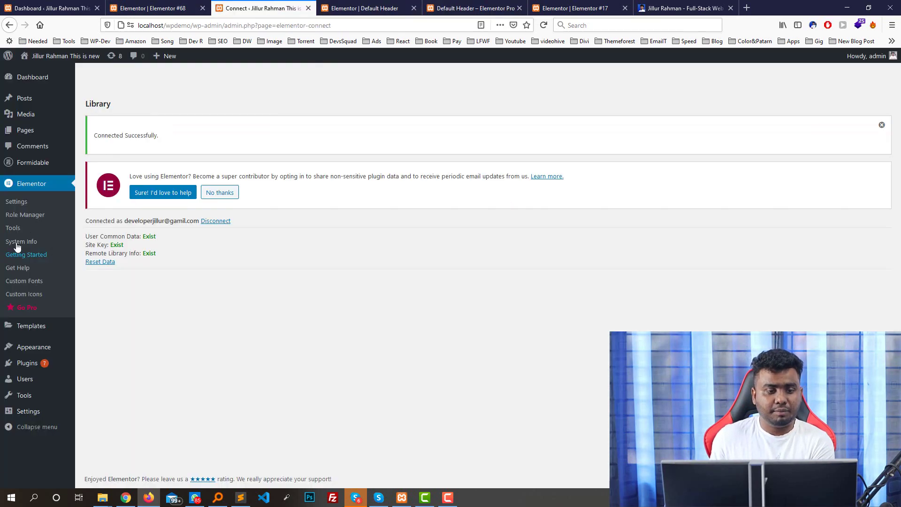
left_click(106, 355)
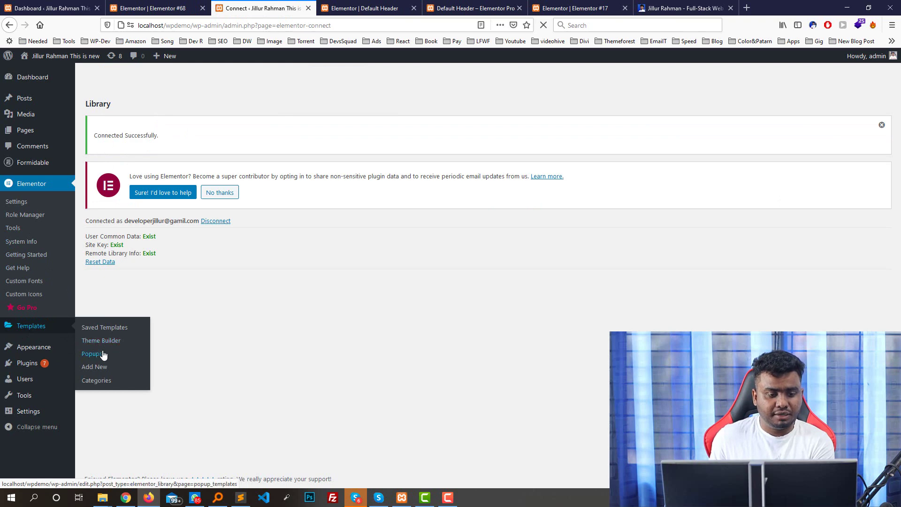
key("ctrl+Tab")
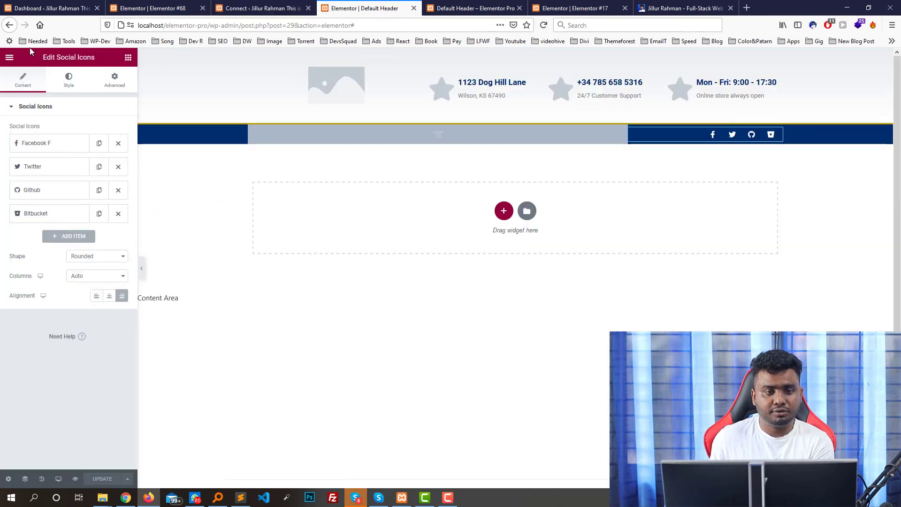
- Exit the header editor to the dashboard and open the Theme Builder's Footer template category
left_click(8, 58)
left_click(49, 224)
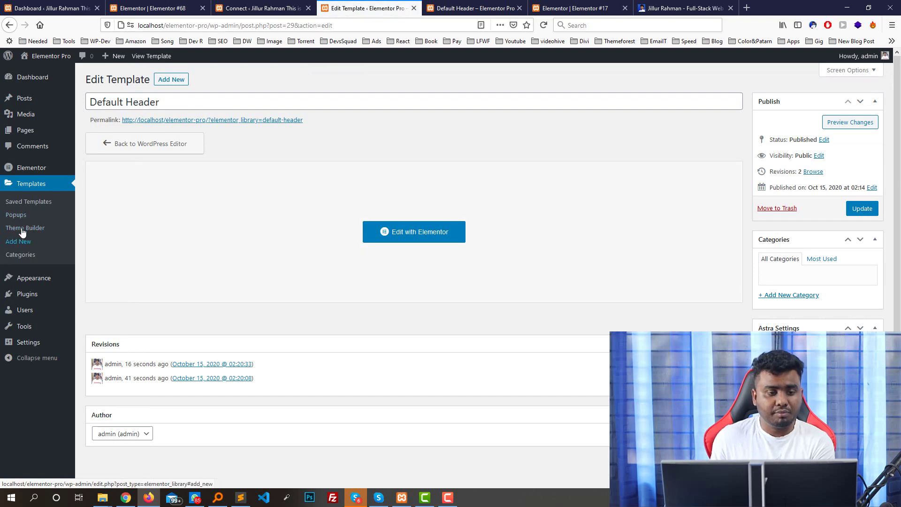
left_click(23, 229)
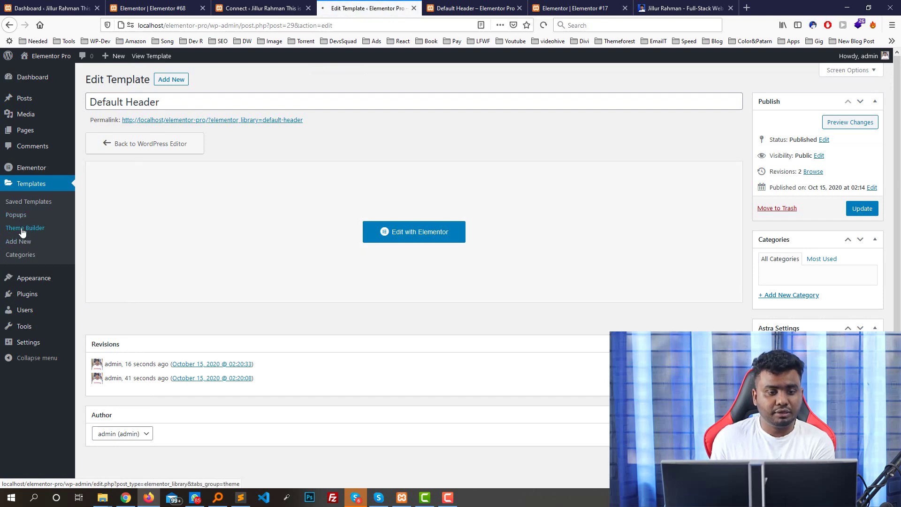
left_click(160, 169)
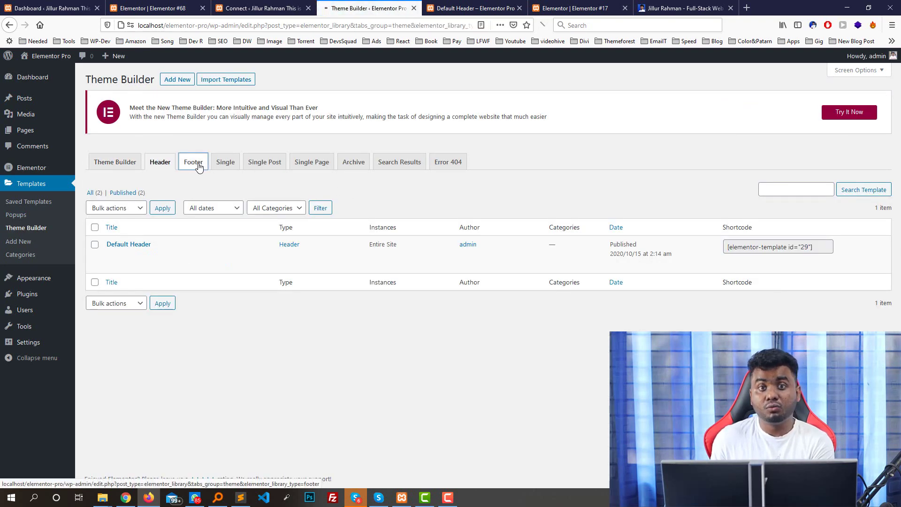
- Create a new template of type Footer named "Default Footer"
left_click(483, 344)
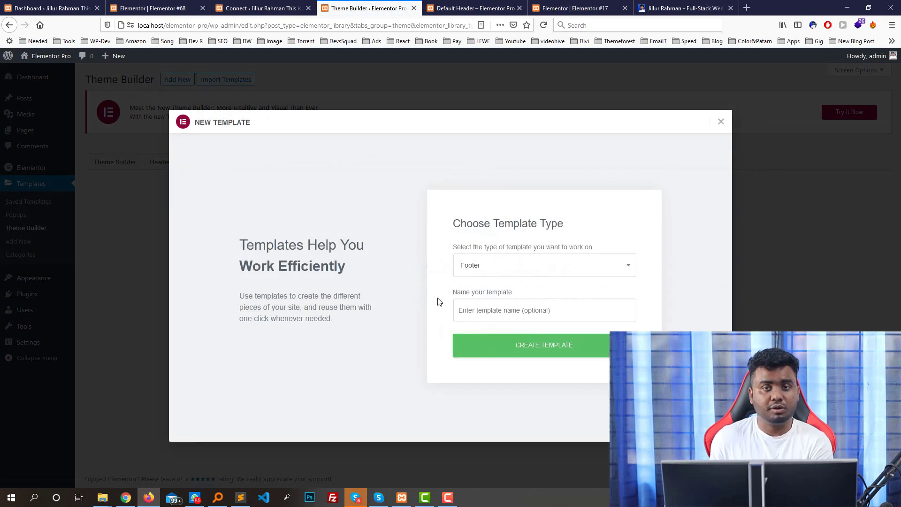
left_click(553, 310)
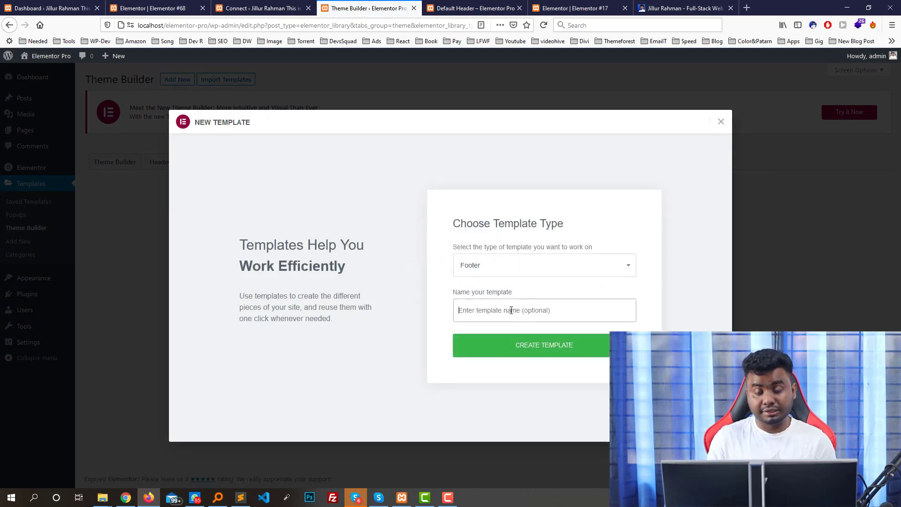
type("Def")
key("BackSpace")
key("BackSpace")
key("BackSpace")
key("BackSpace")
type("Footer")
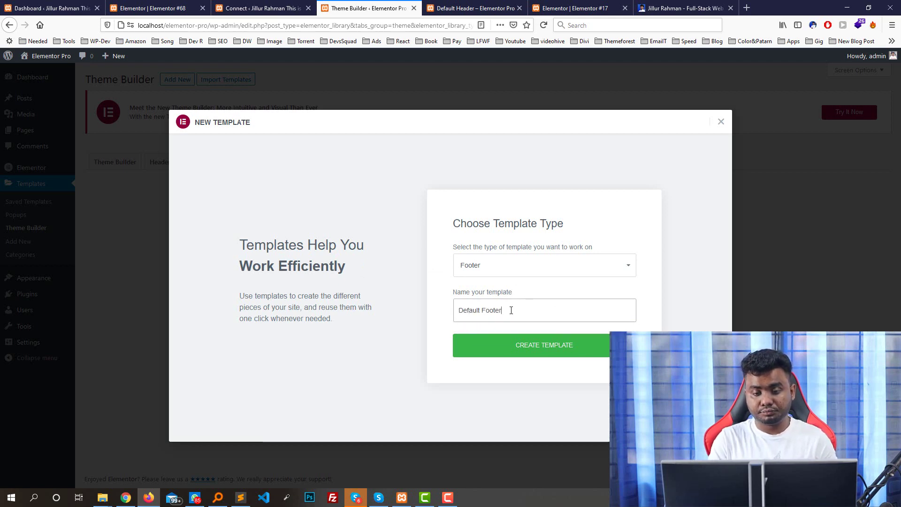
left_click(522, 345)
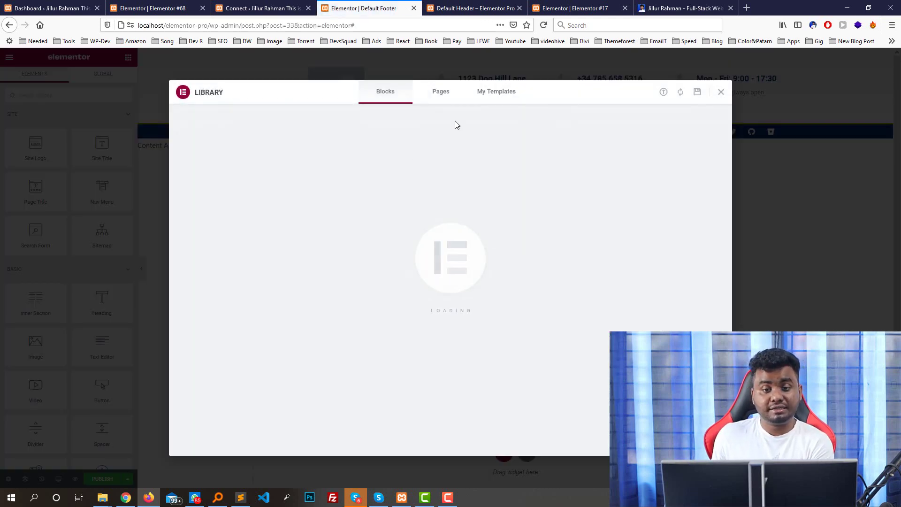
- Preview the dark "Keep in Touch" footer block from the library and insert it into the template
scroll(336, 246, "down", 10)
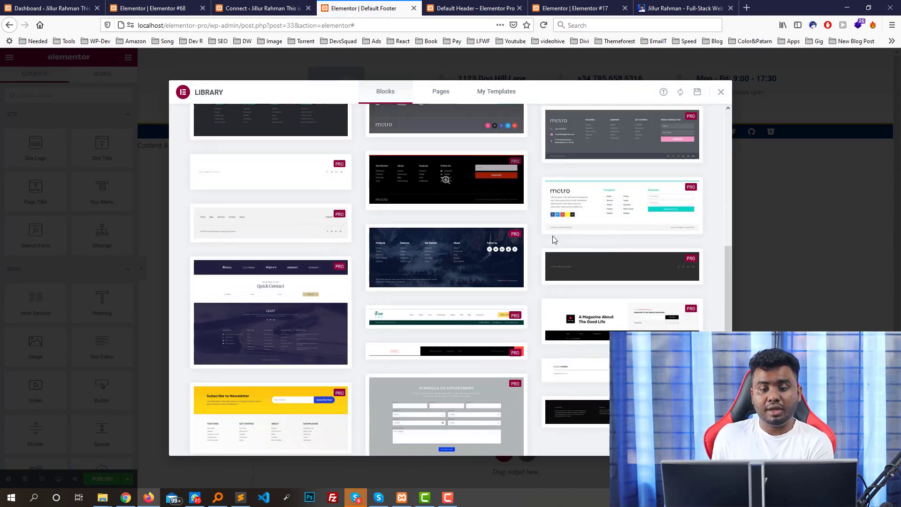
scroll(432, 188, "up", 6)
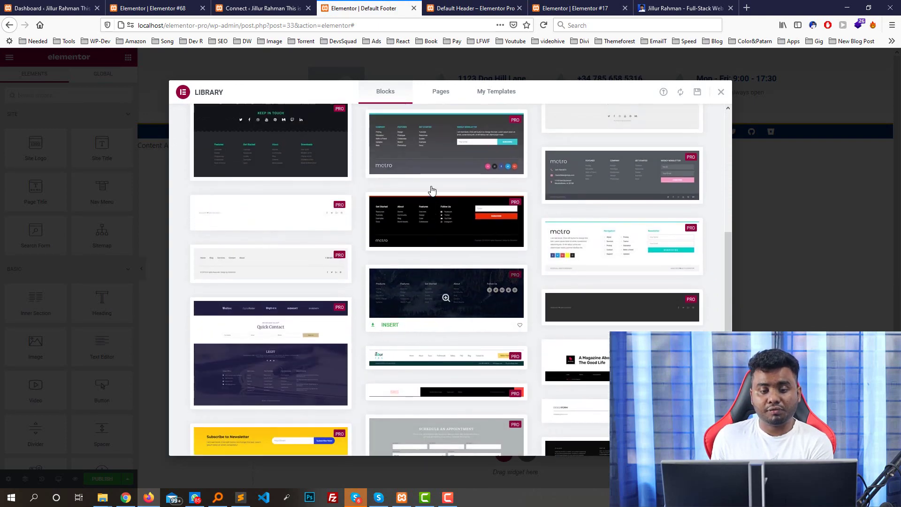
scroll(267, 151, "up", 1)
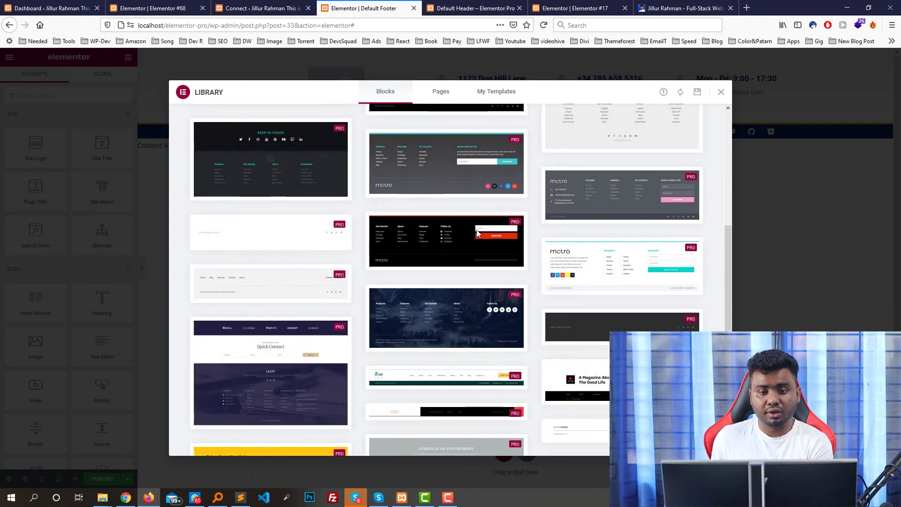
scroll(385, 206, "down", 5)
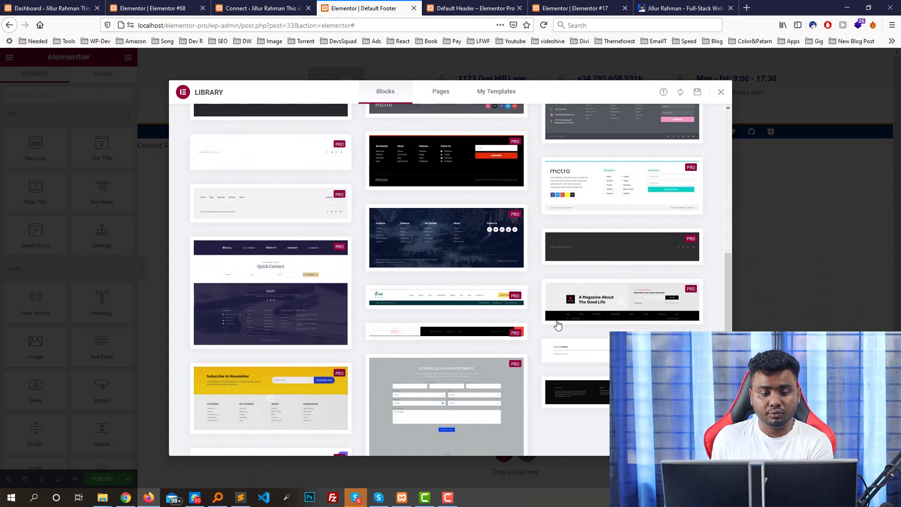
scroll(386, 272, "up", 6)
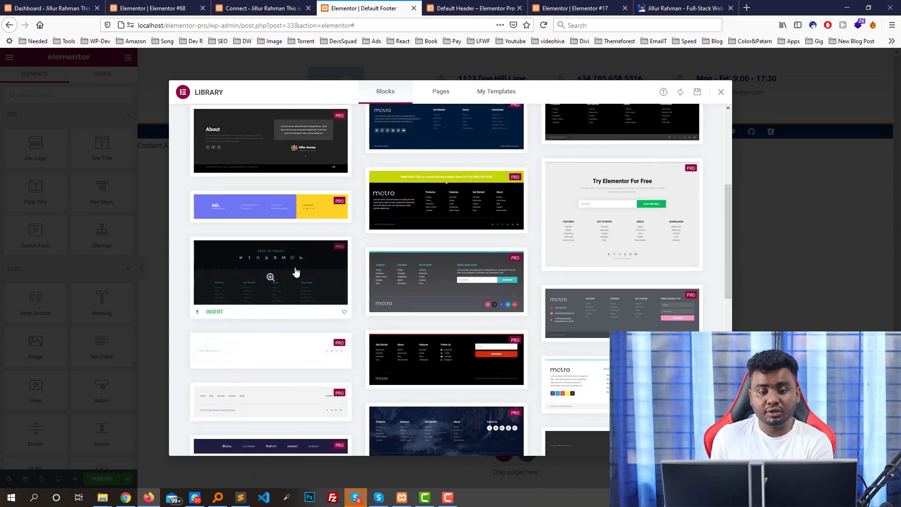
left_click(323, 267)
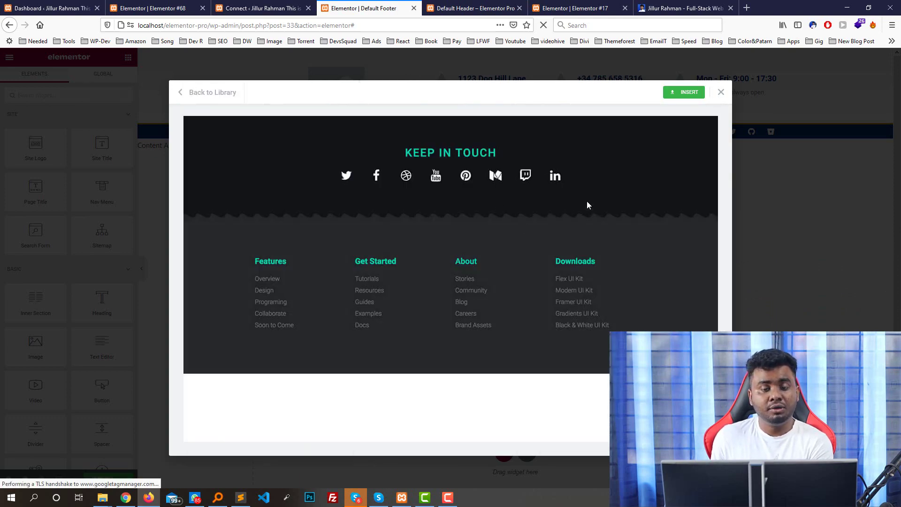
left_click(684, 94)
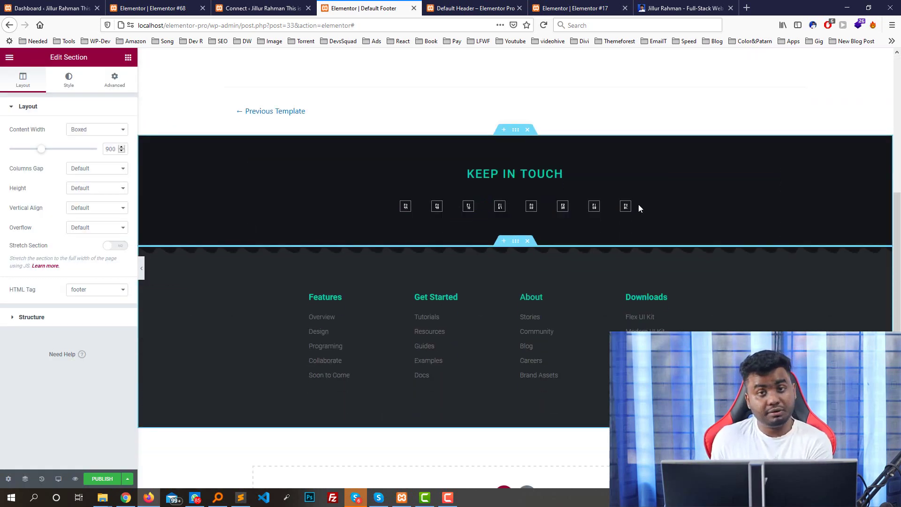
- Open the Social Icons widget under the "Keep in Touch" heading for editing and look over the inserted footer
left_click(450, 219)
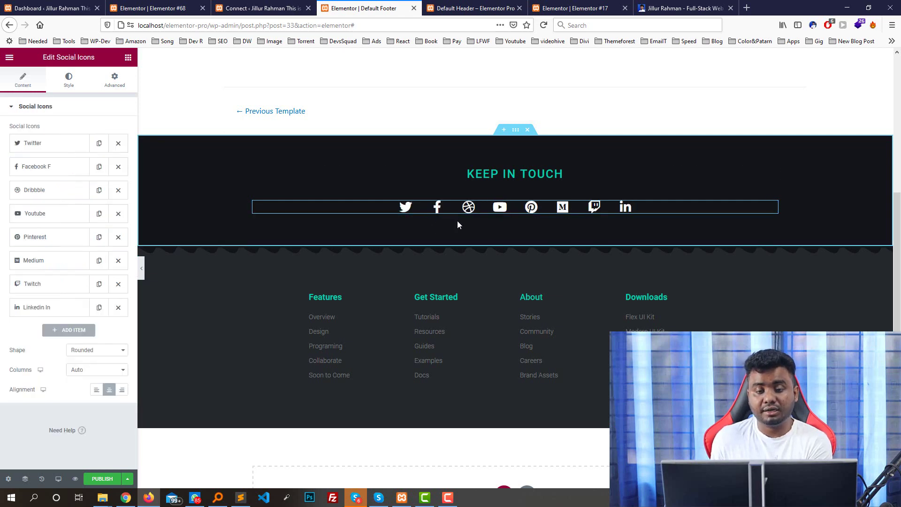
scroll(563, 328, "down", 3)
scroll(283, 193, "up", 4)
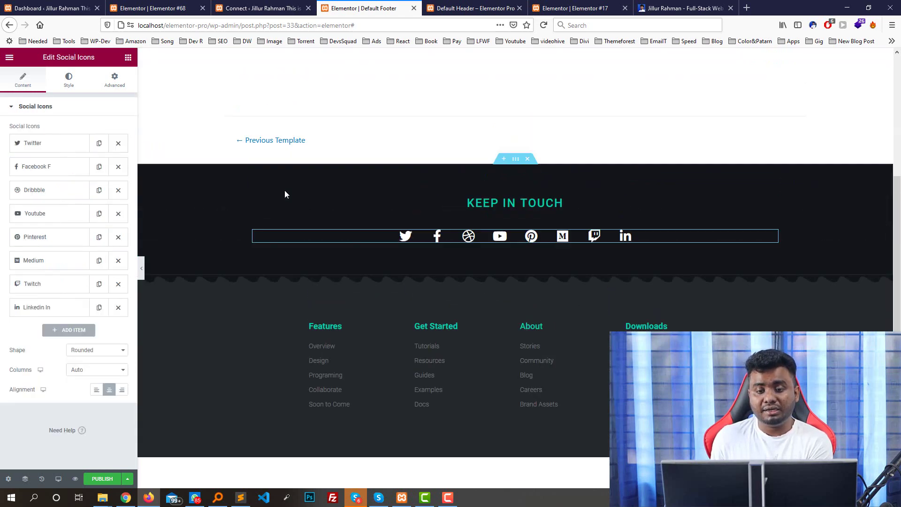
scroll(294, 308, "down", 2)
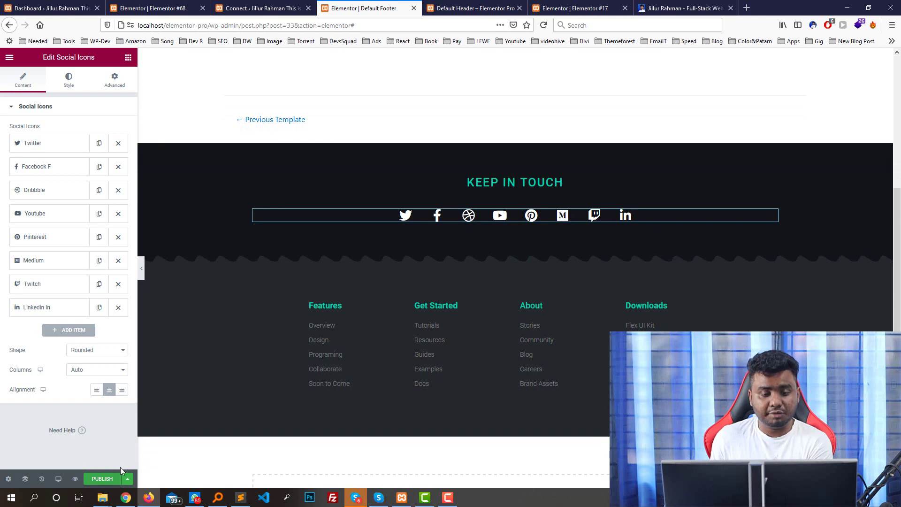
- Publish the footer template with a display condition that includes the Entire Site
left_click(102, 479)
left_click(441, 304)
left_click(394, 278)
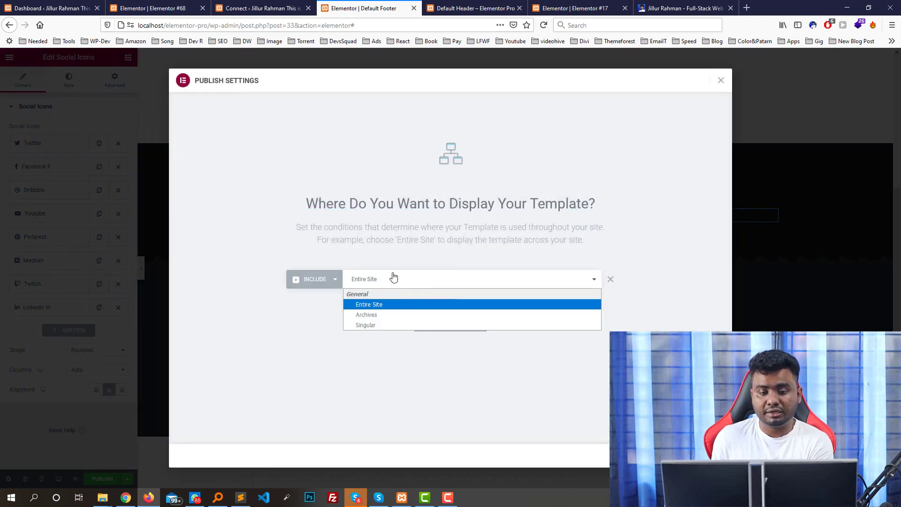
left_click(398, 261)
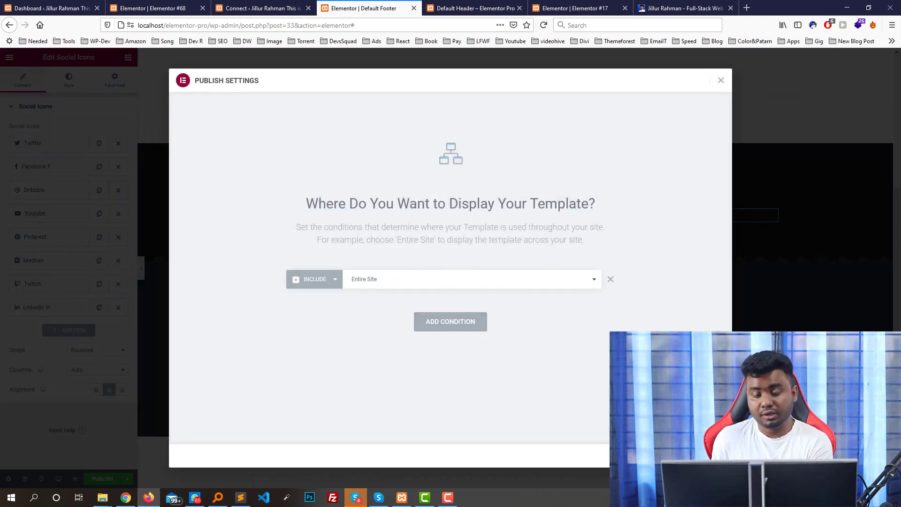
left_click(694, 455)
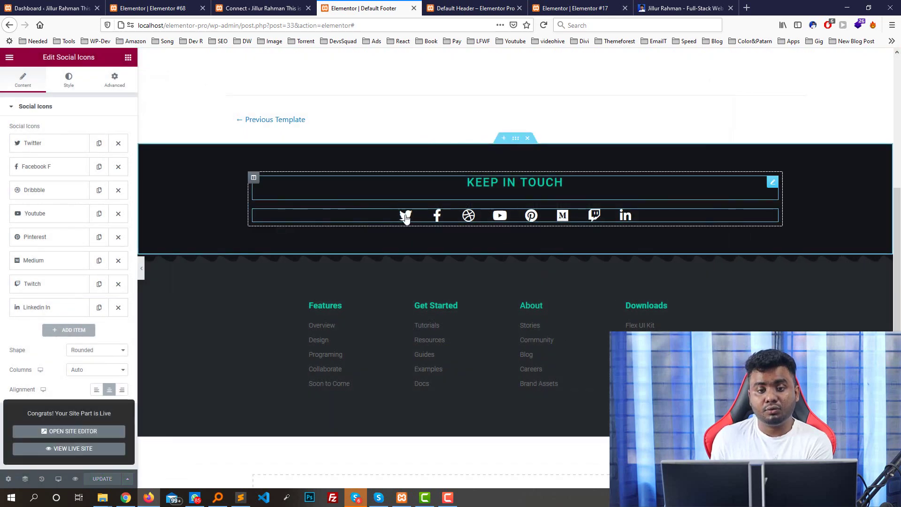
- View the published footer on the live site in a new tab
scroll(195, 336, "down", 3)
left_click(68, 449)
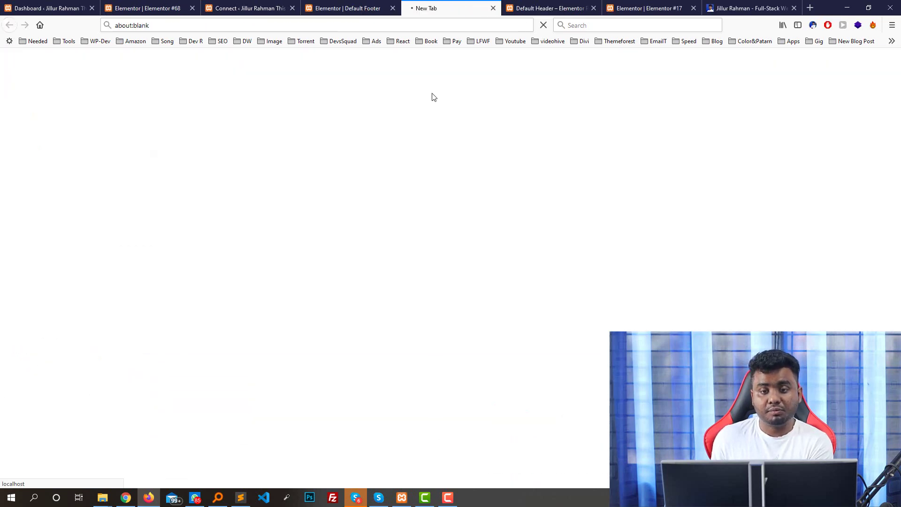
scroll(378, 342, "down", 4)
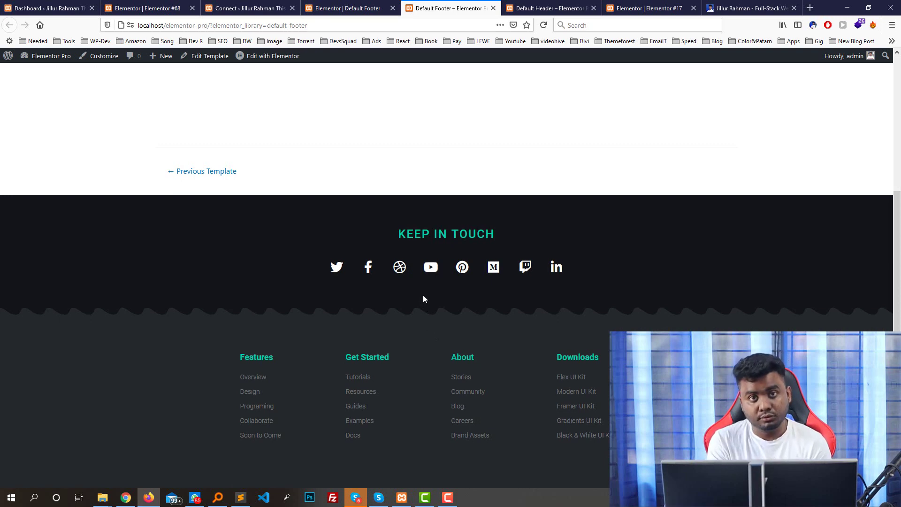
- Return to the footer editor, exit to the dashboard and open the Theme Builder template list
left_click(330, 8)
left_click(253, 8)
left_click(302, 10)
left_click(10, 57)
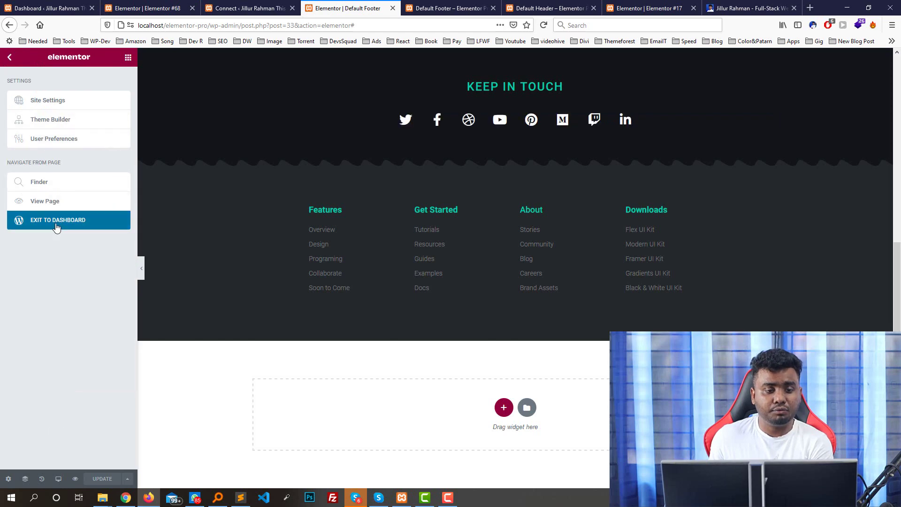
left_click(53, 221)
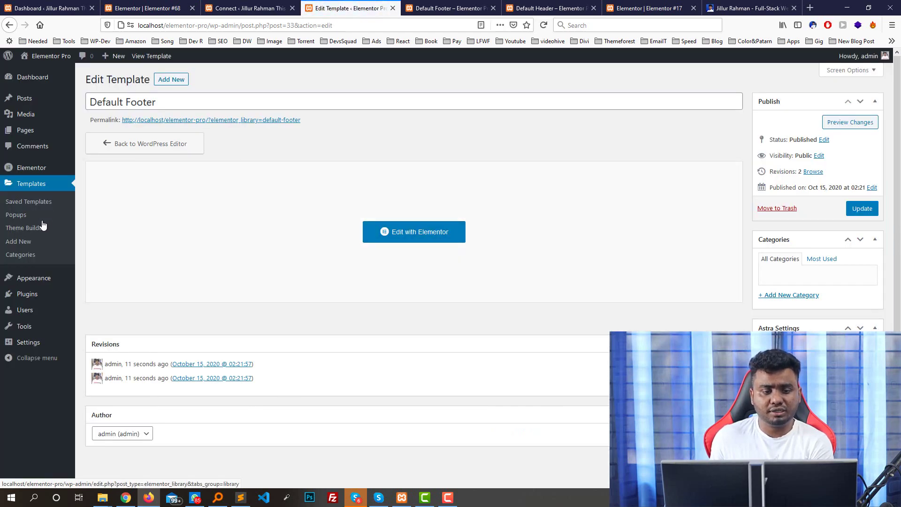
left_click(31, 229)
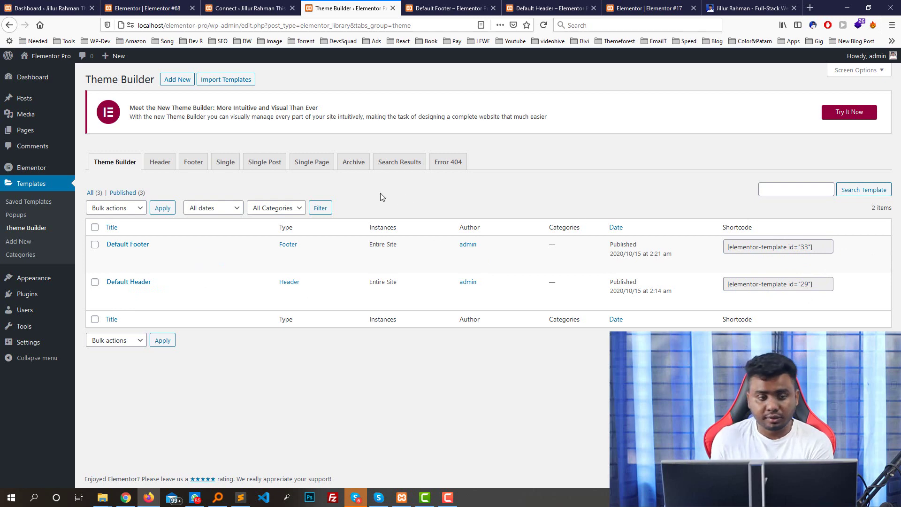
- Create a new popup template named "Test POup" from the Popups section
left_click(15, 215)
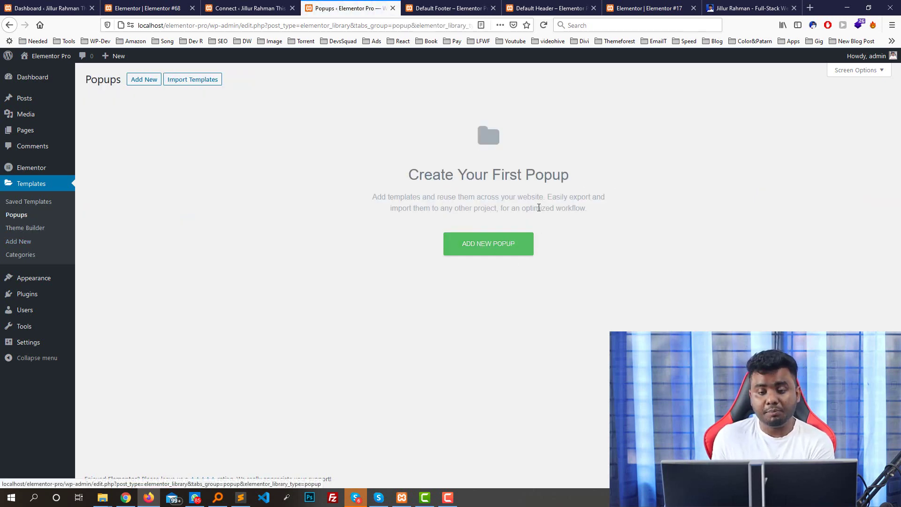
left_click(472, 251)
left_click(478, 314)
type("tes")
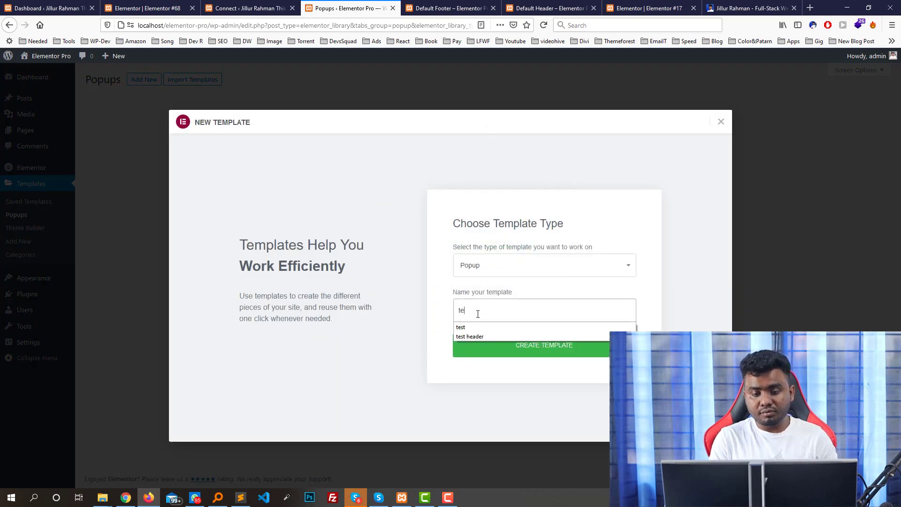
key("BackSpace")
type("Test Popup")
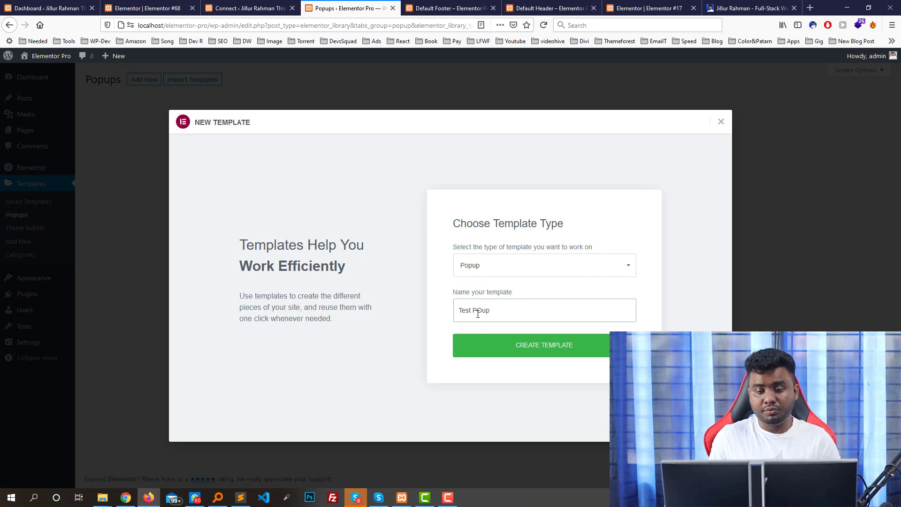
type("Oup")
left_click(493, 354)
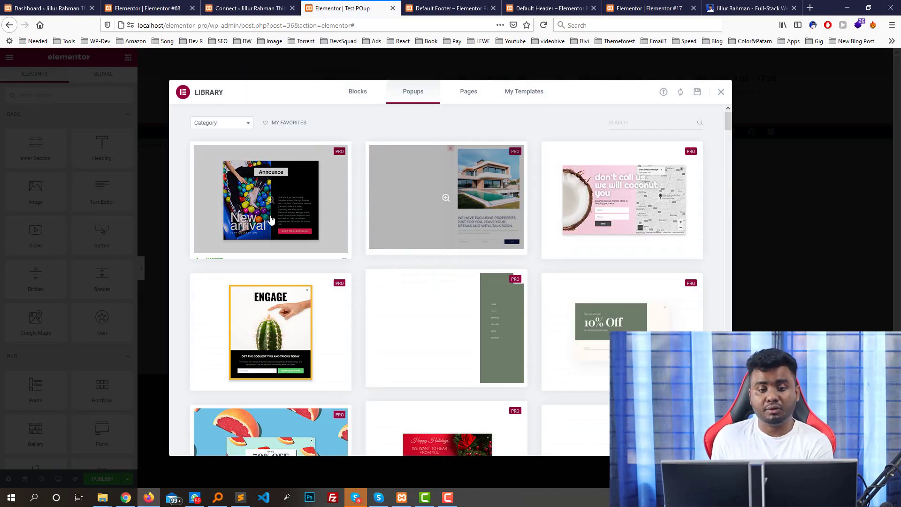
- Browse the library's popup designs, preview the Gelateria "Special Offer" design and insert it into the popup
scroll(459, 261, "down", 5)
scroll(459, 261, "down", 10)
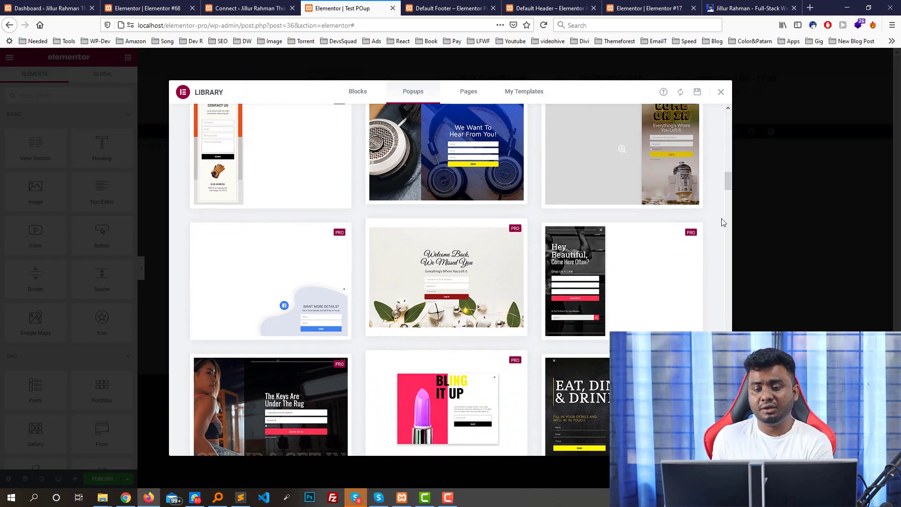
left_click_drag(728, 185, 728, 376)
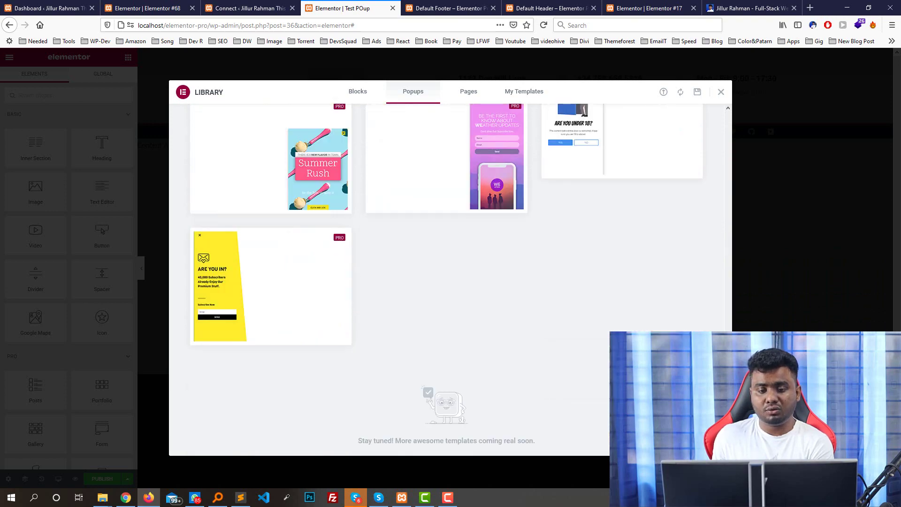
scroll(300, 314, "up", 10)
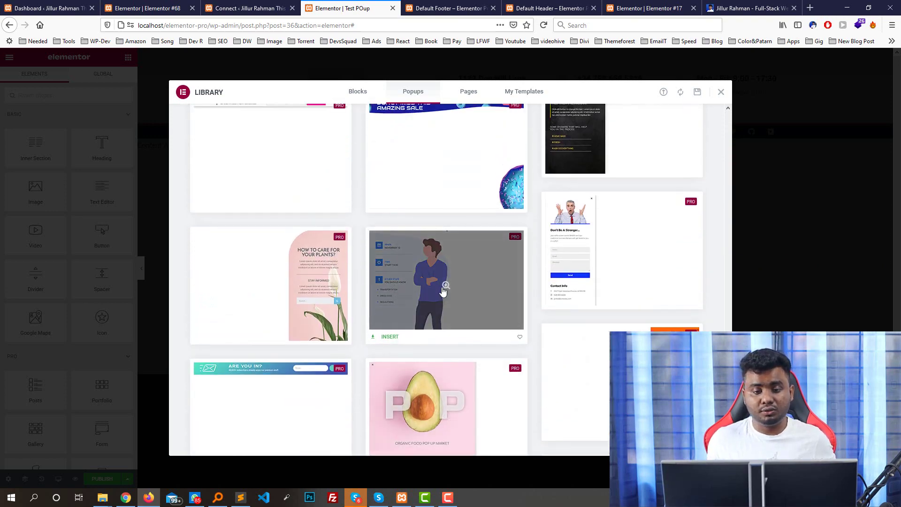
scroll(471, 268, "up", 10)
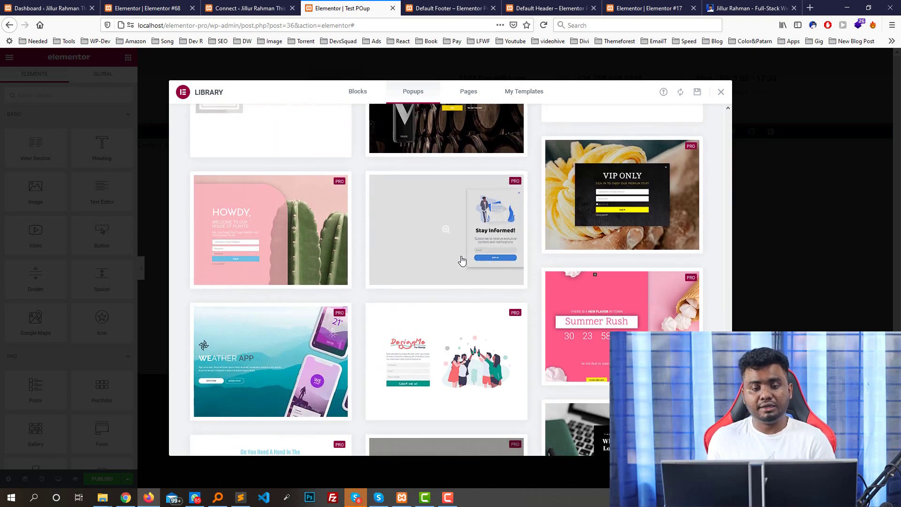
scroll(476, 246, "up", 9)
scroll(295, 296, "down", 3)
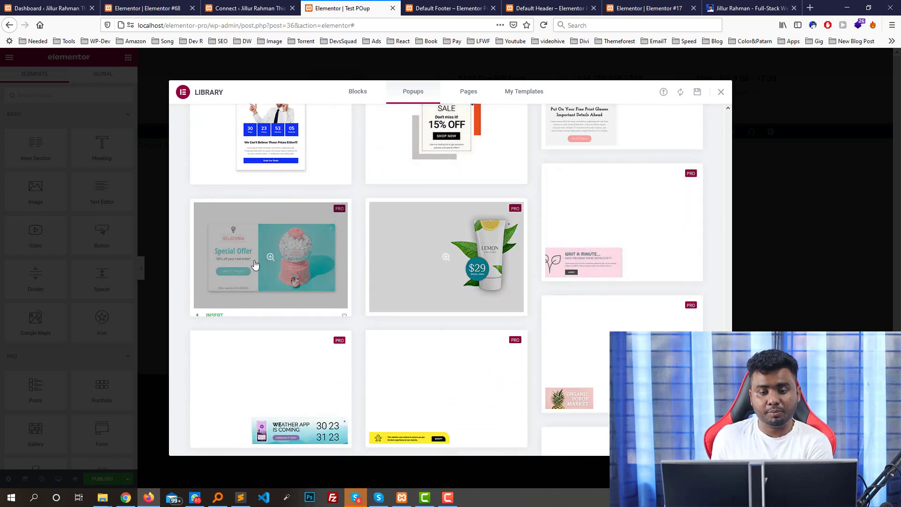
left_click(304, 254)
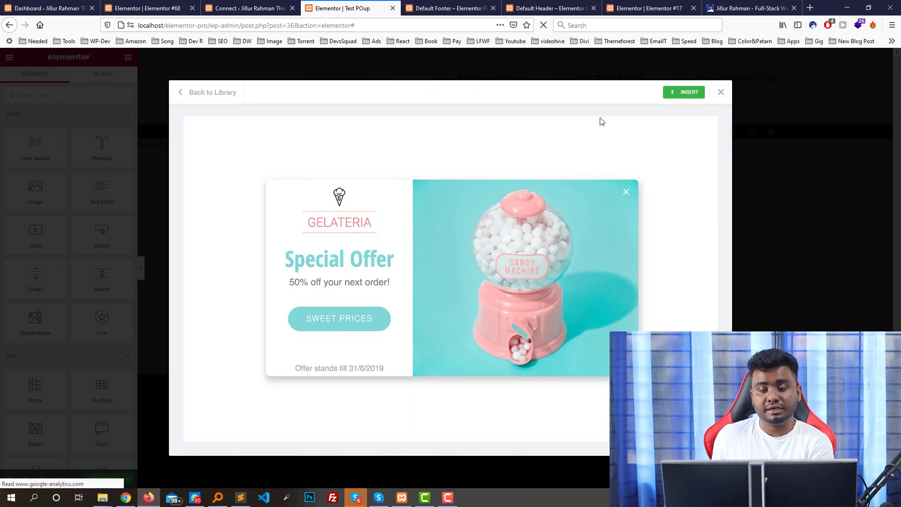
left_click(685, 93)
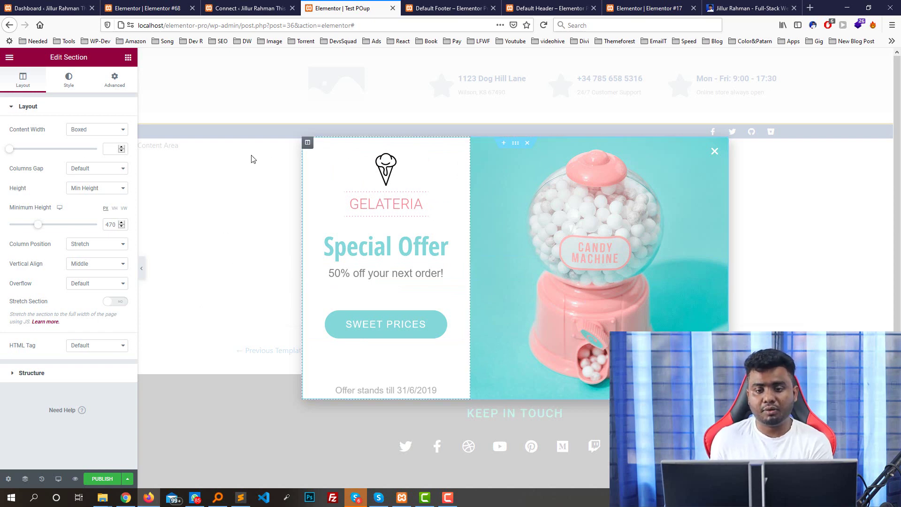
- Inspect the editing options of the popup's Special Offer heading, its discount text and the ice cream image
left_click(397, 253)
left_click(397, 276)
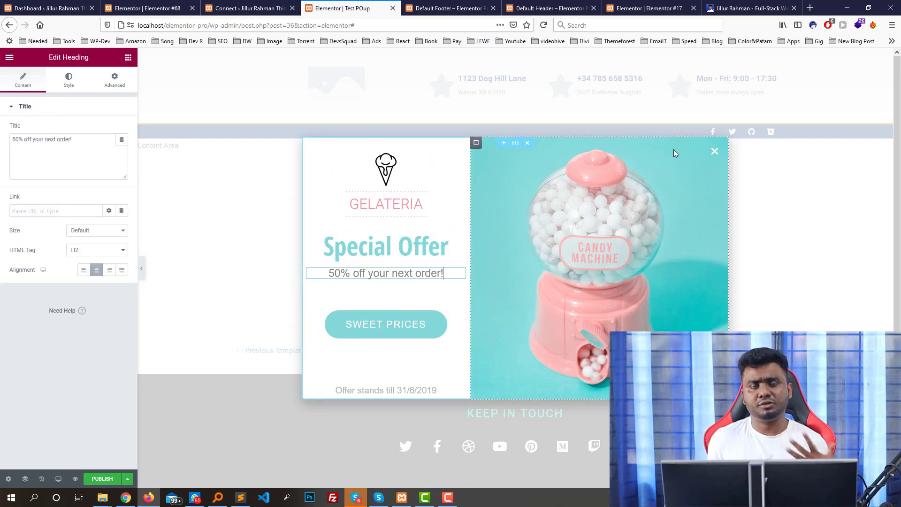
left_click(400, 180)
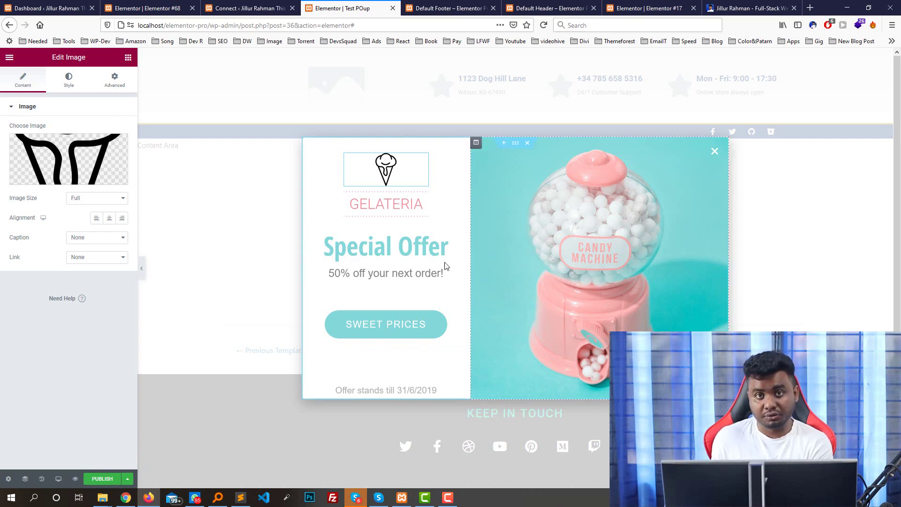
- Open the popup's publish settings and add a display condition that includes the Entire Site
left_click(100, 478)
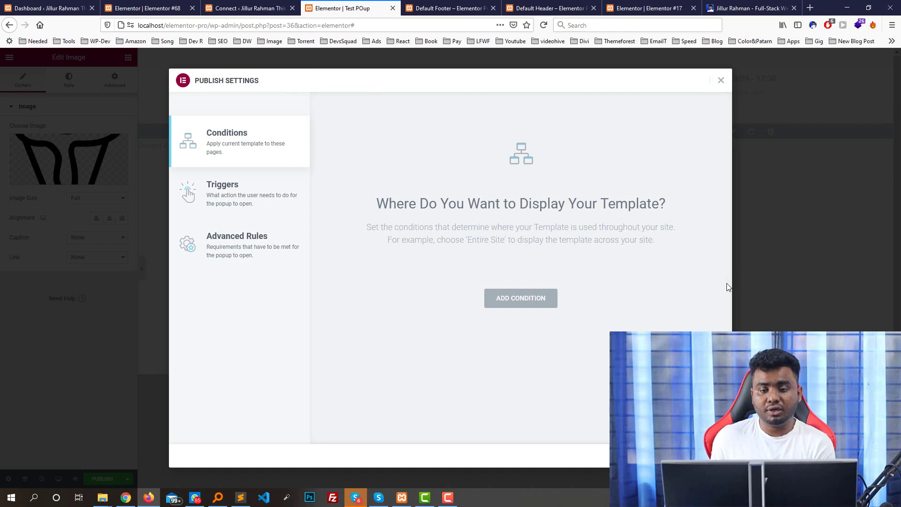
left_click(519, 304)
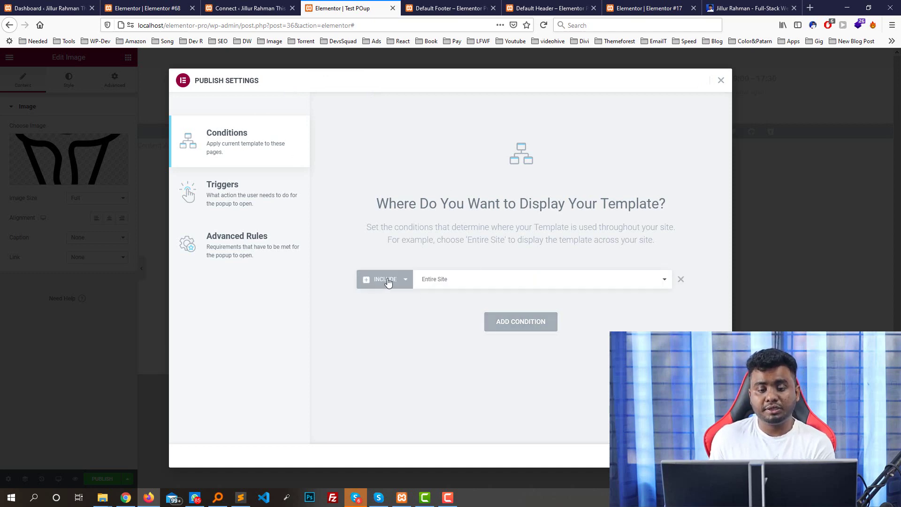
left_click(450, 279)
left_click(476, 198)
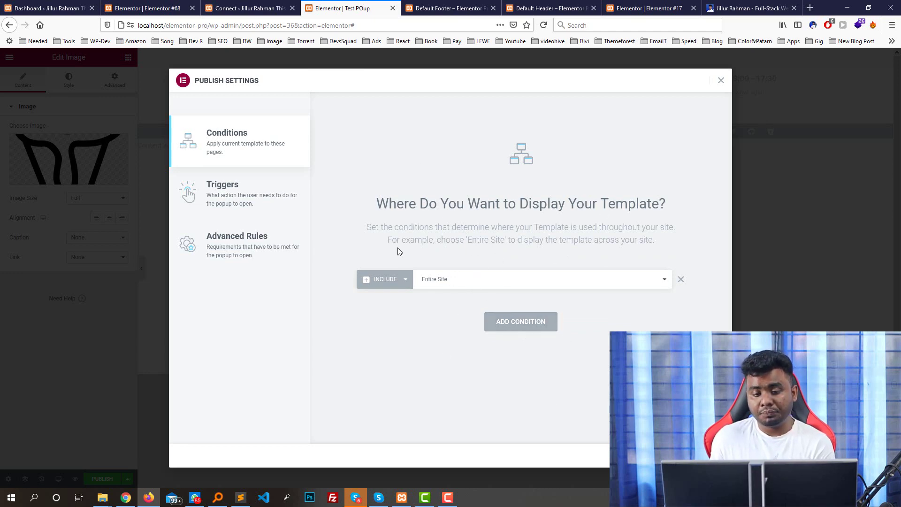
left_click(439, 282)
left_click(502, 211)
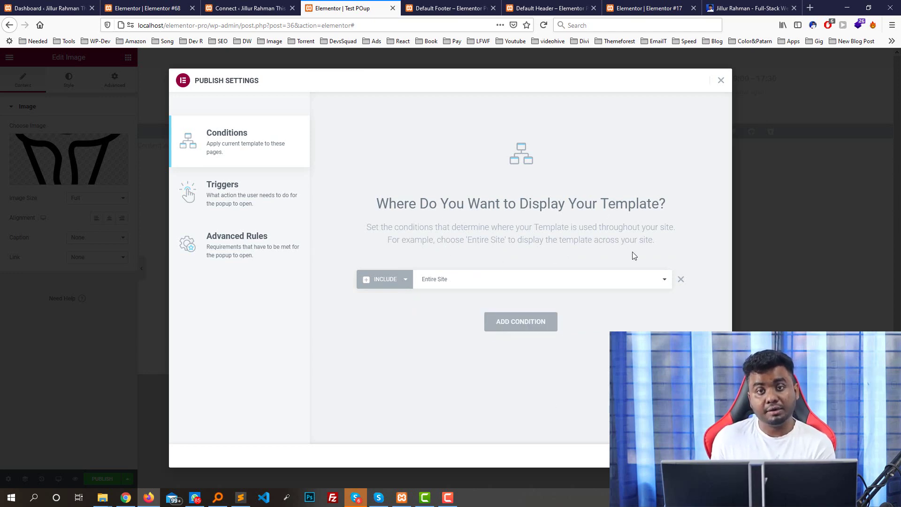
- Review the popup's trigger options, comparing them with how a visitor scrolls through the portfolio site's home page
left_click(225, 192)
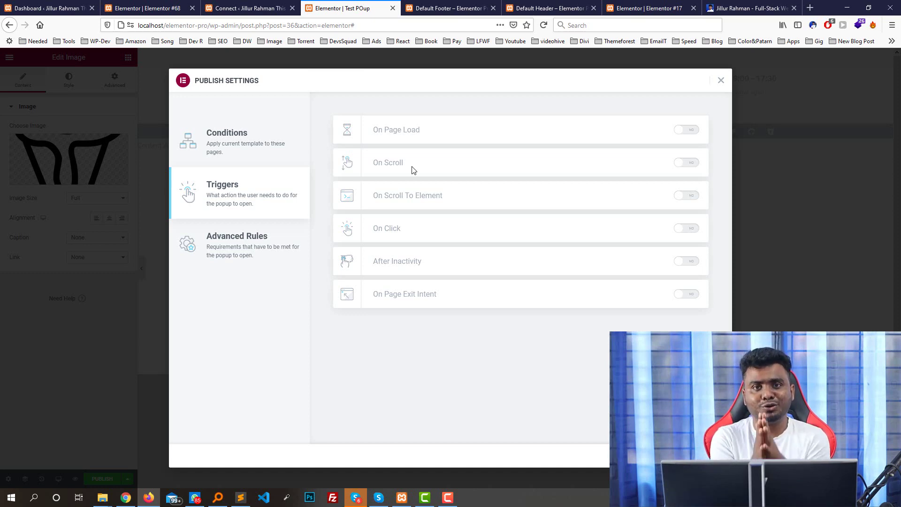
left_click(749, 8)
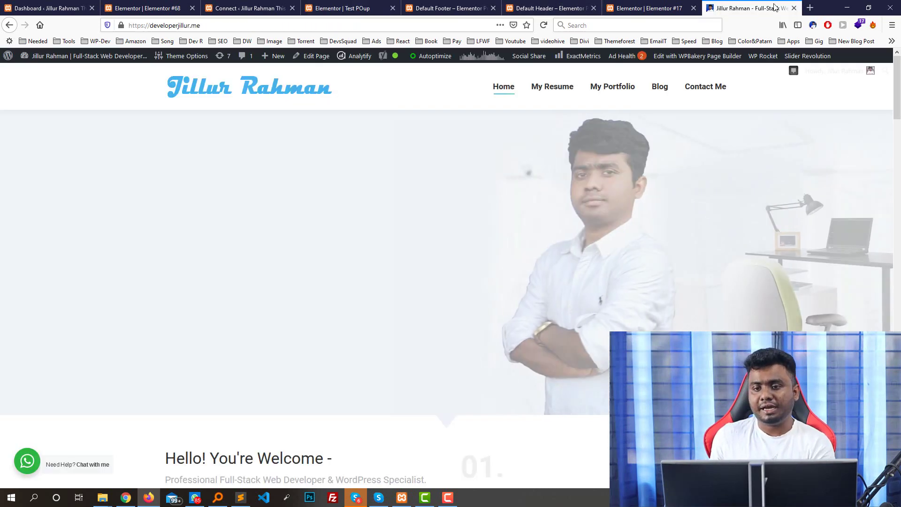
scroll(451, 262, "down", 10)
scroll(450, 262, "down", 10)
key("Home")
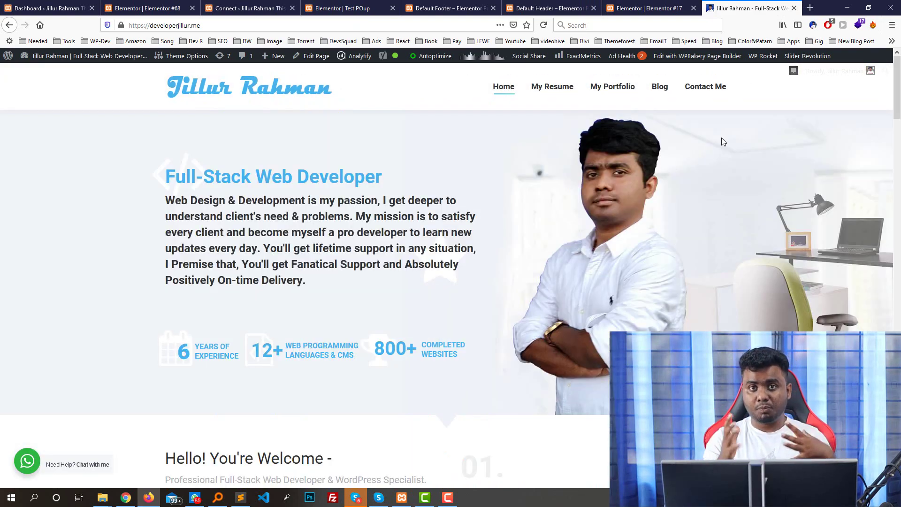
scroll(681, 155, "down", 10)
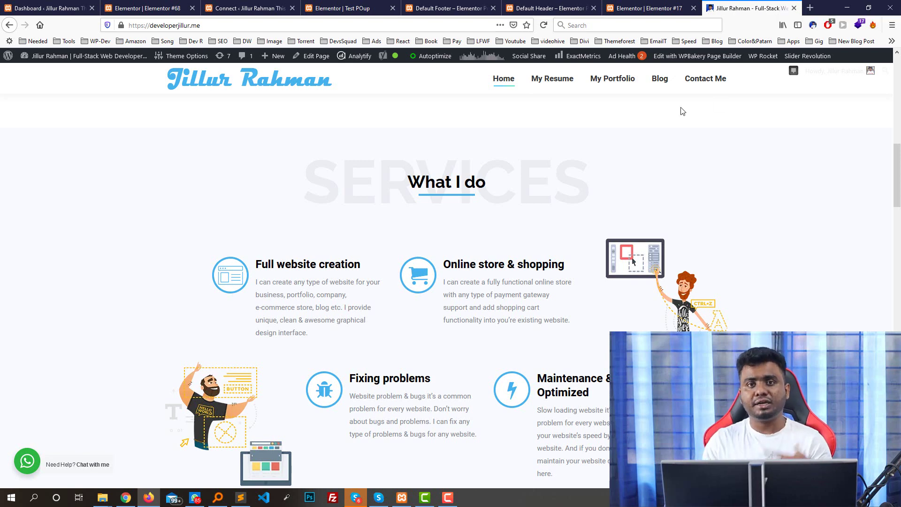
scroll(682, 111, "down", 9)
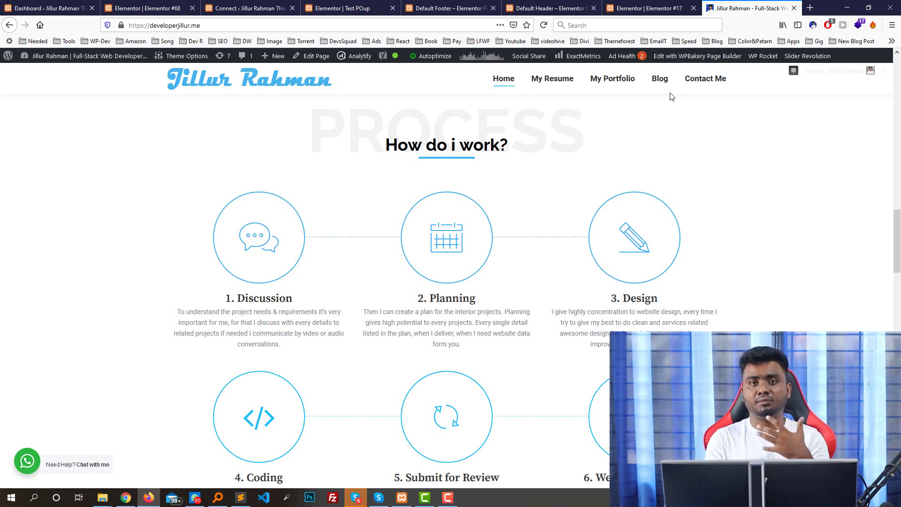
left_click(344, 7)
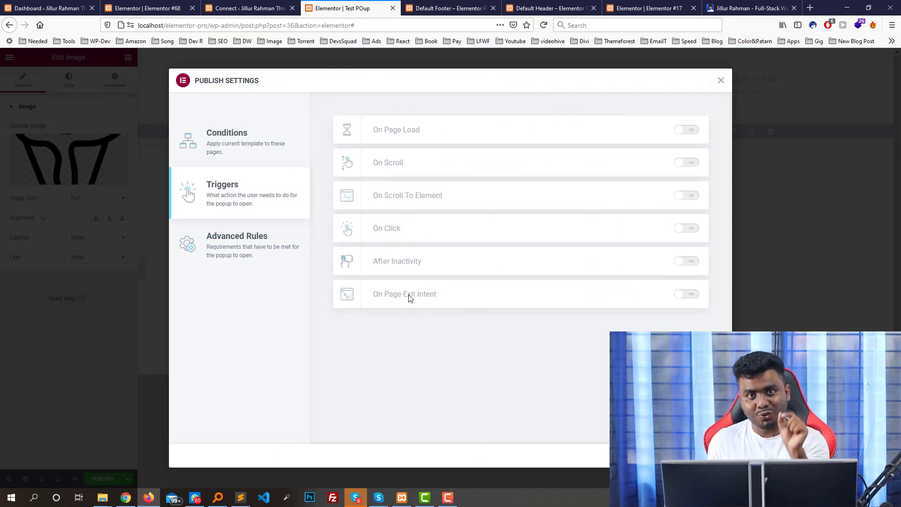
left_click(783, 5)
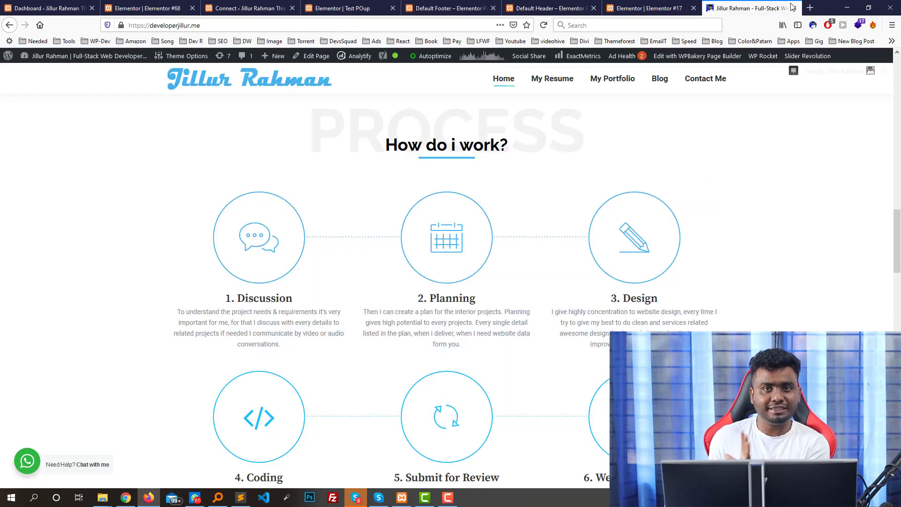
left_click(338, 8)
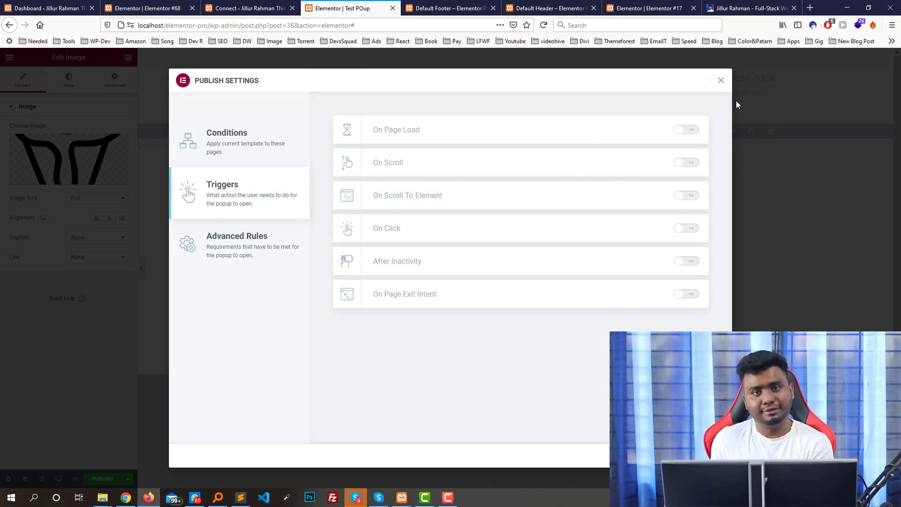
- Enable the On Page Load and On Page Exit Intent triggers for the popup
left_click(693, 131)
left_click(693, 296)
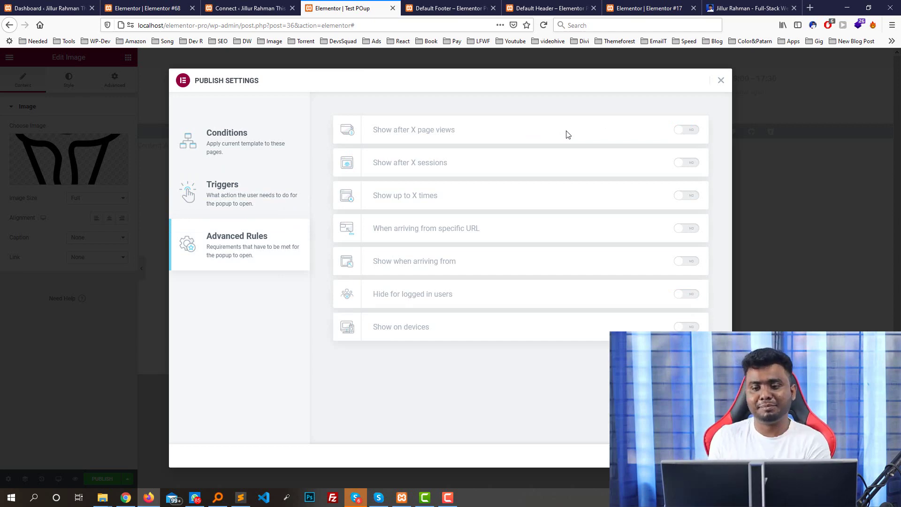
- Enable the advanced rules for showing after 3 page views and when arriving from search engines, external and internal links, and save the popup
left_click(694, 135)
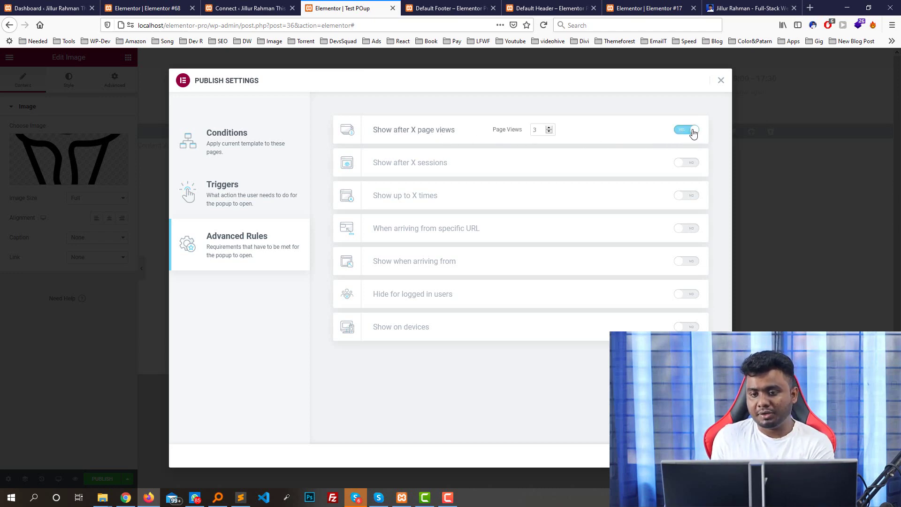
left_click(692, 263)
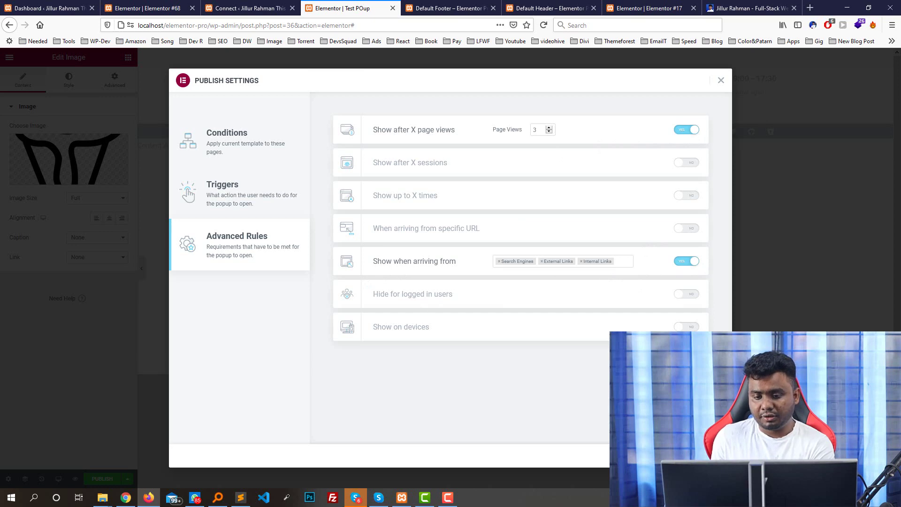
left_click(694, 455)
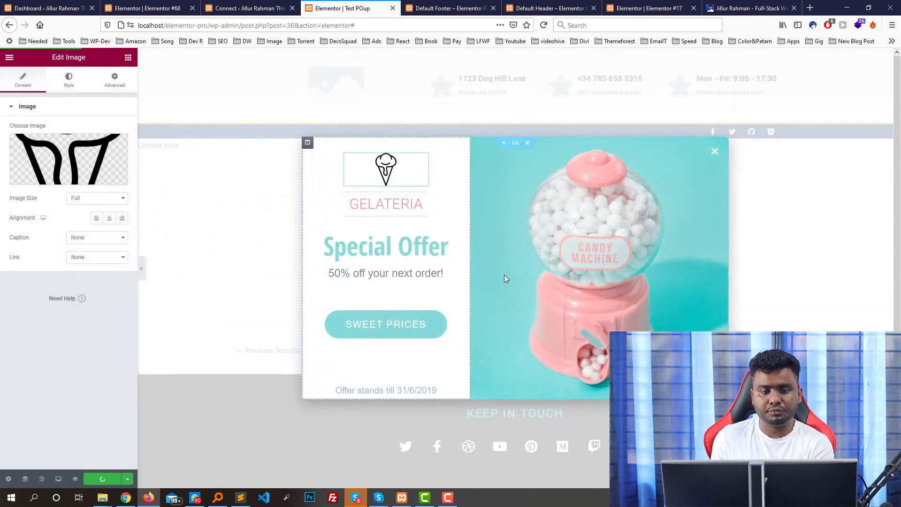
- Check the live site for the popup through the footer and header template pages and the home page, and close the extra tab
left_click(469, 8)
left_click(357, 8)
left_click(483, 4)
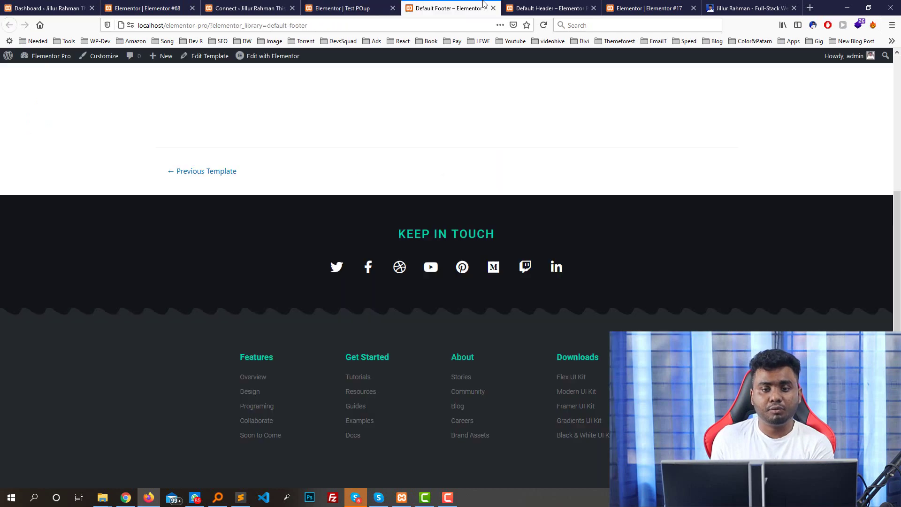
left_click(532, 9)
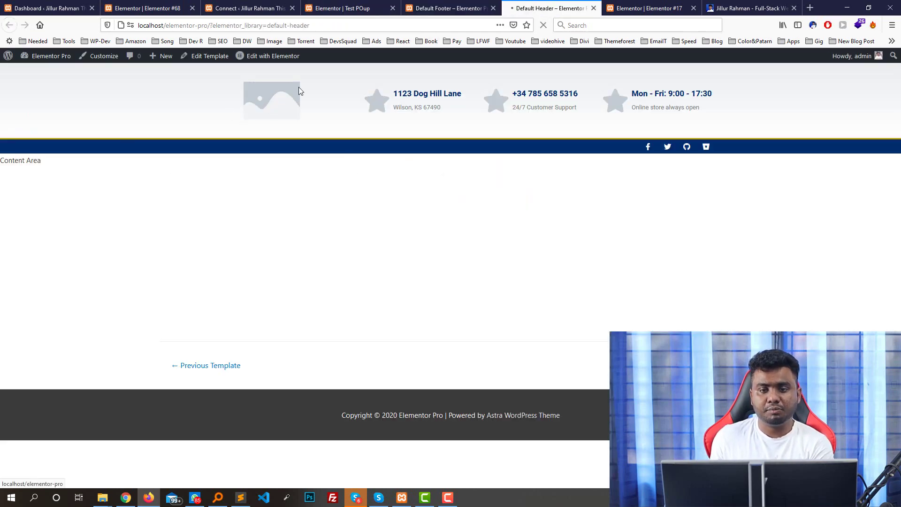
left_click(297, 94)
key("ctrl+w")
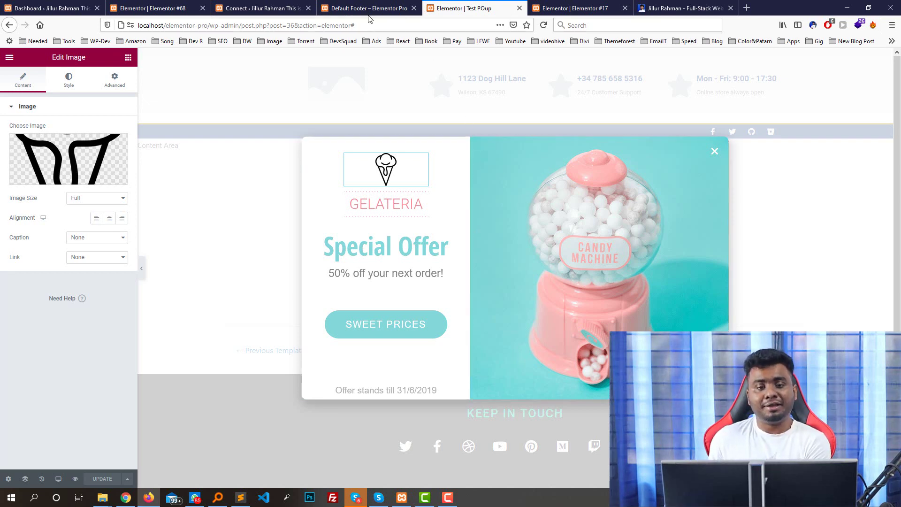
- Exit the popup editor to the dashboard and open Elementor's Custom Fonts page
left_click(9, 56)
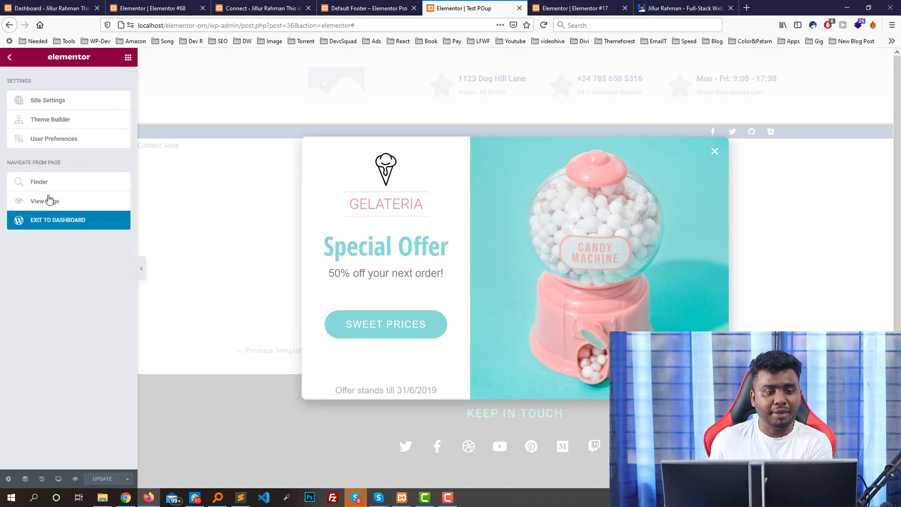
left_click(40, 221)
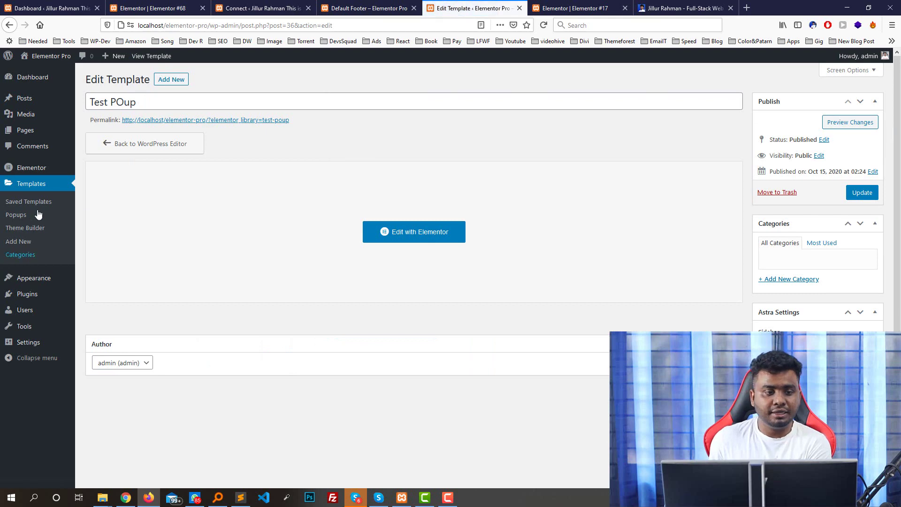
mouse_move(42, 168)
left_click(110, 183)
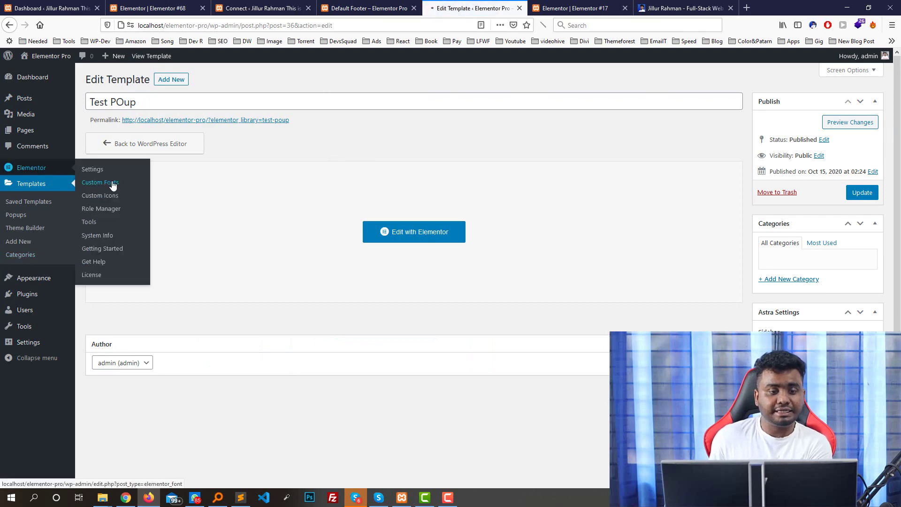
- Search the web for "google font" in a new tab, open Google Fonts and browse its font families
left_click(746, 8)
type("google")
key("Return")
left_click(404, 204)
type("google font")
key("Return")
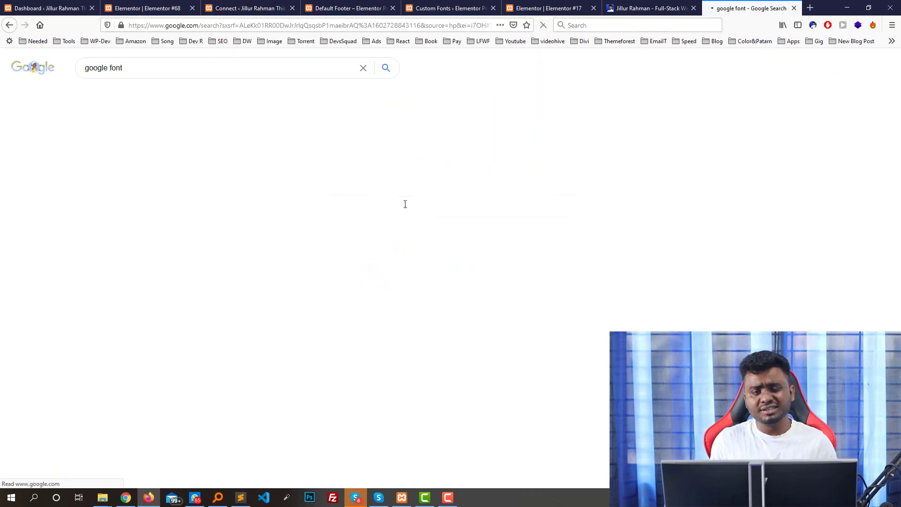
left_click(124, 147)
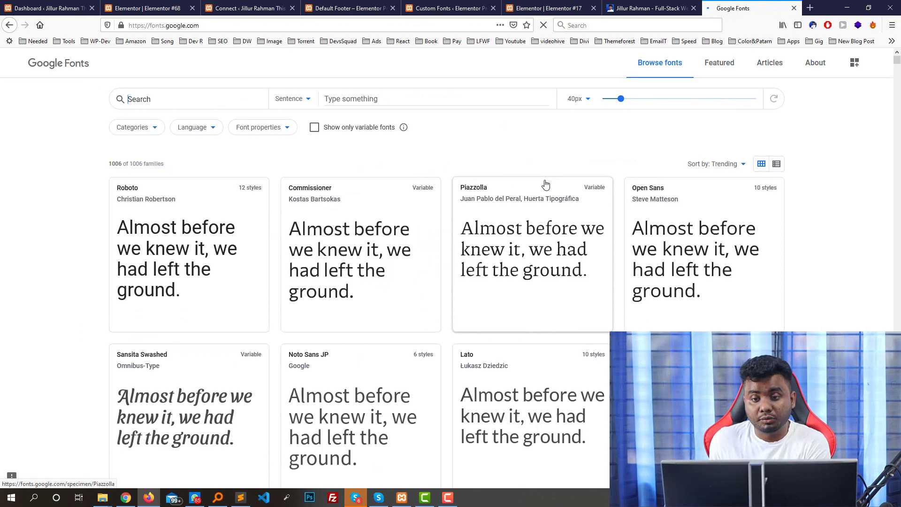
scroll(334, 153, "down", 4)
scroll(305, 143, "up", 5)
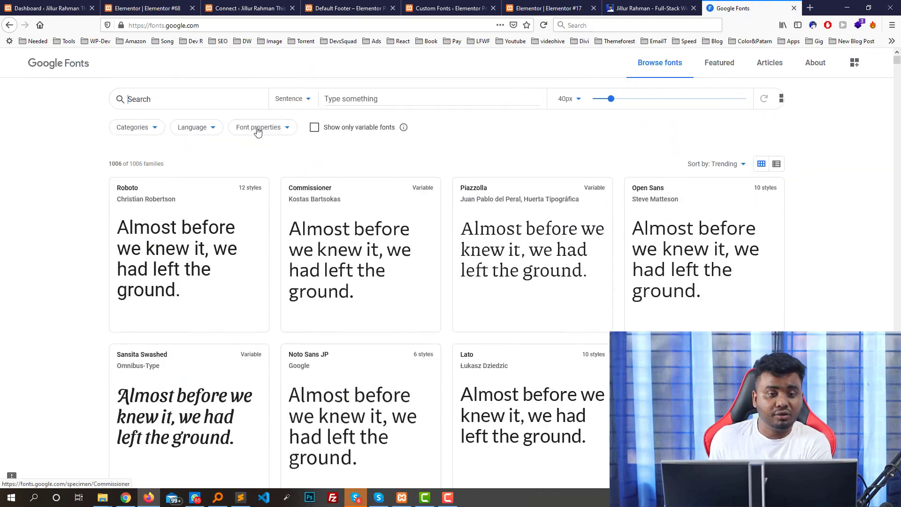
scroll(399, 155, "down", 6)
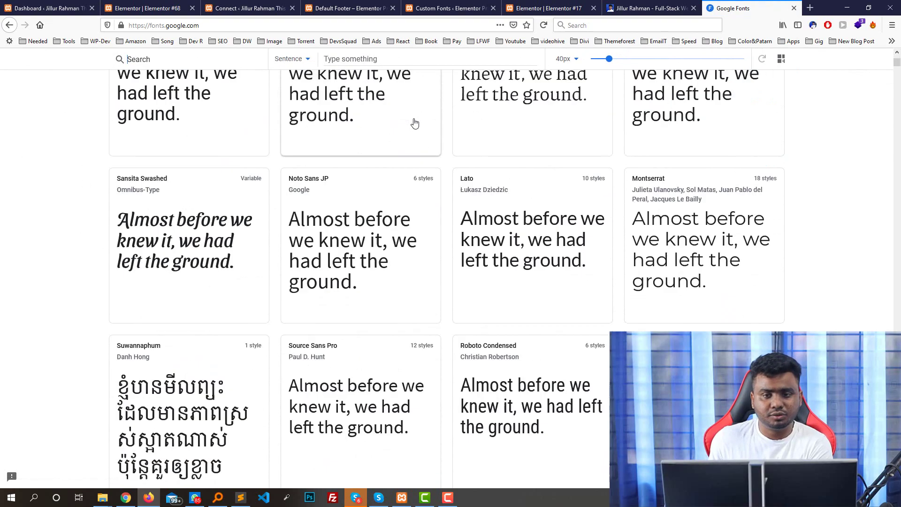
- Open Google in a new tab and search the web for "san francisco font"
scroll(412, 120, "up", 6)
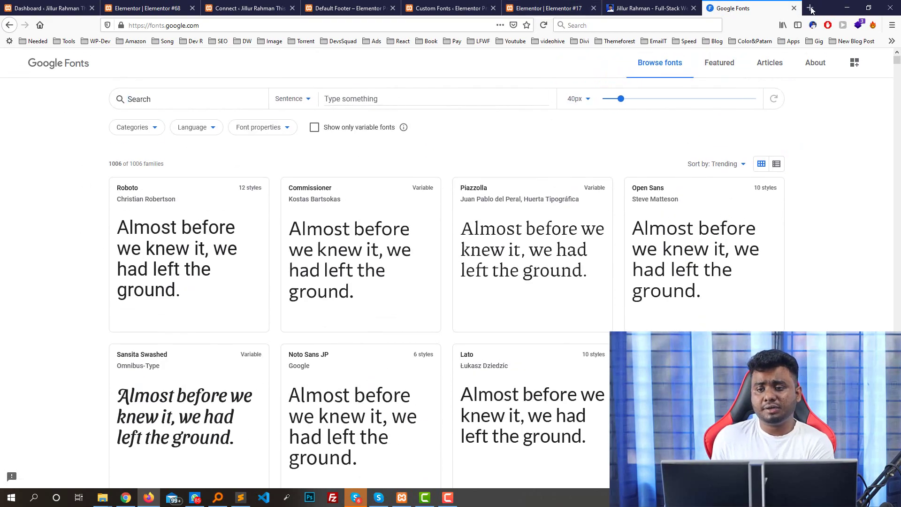
left_click(806, 9)
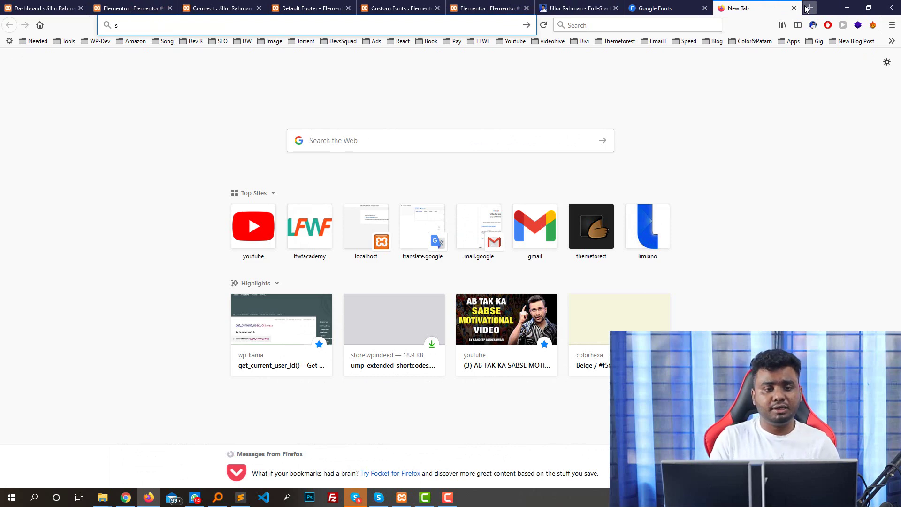
type("google.com")
key("Return")
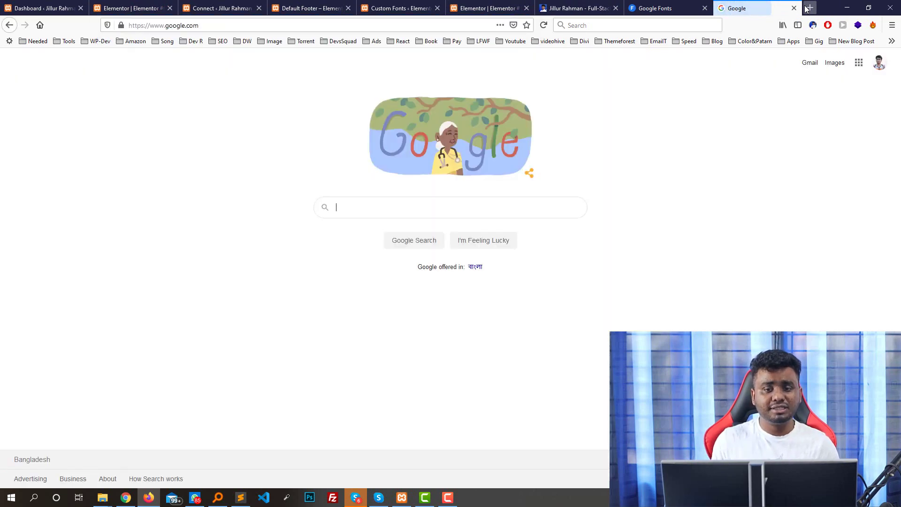
type("sa")
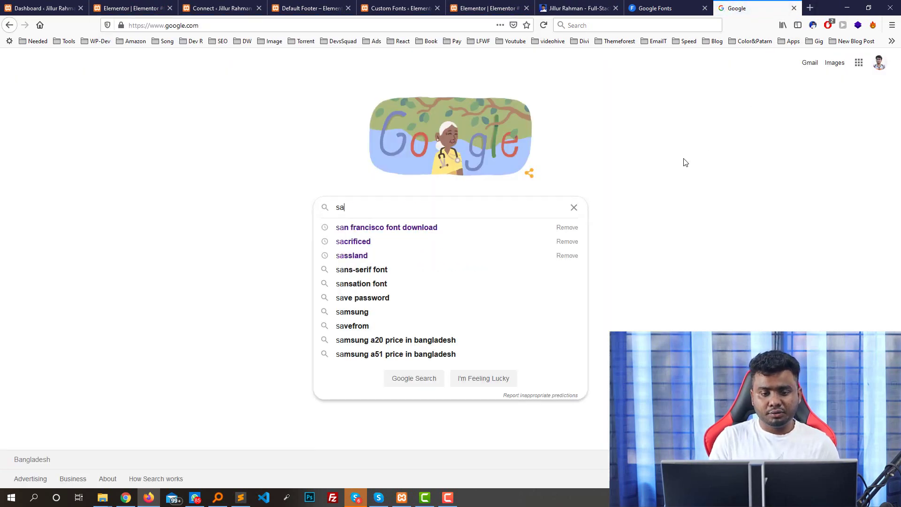
key("Down")
key("Return")
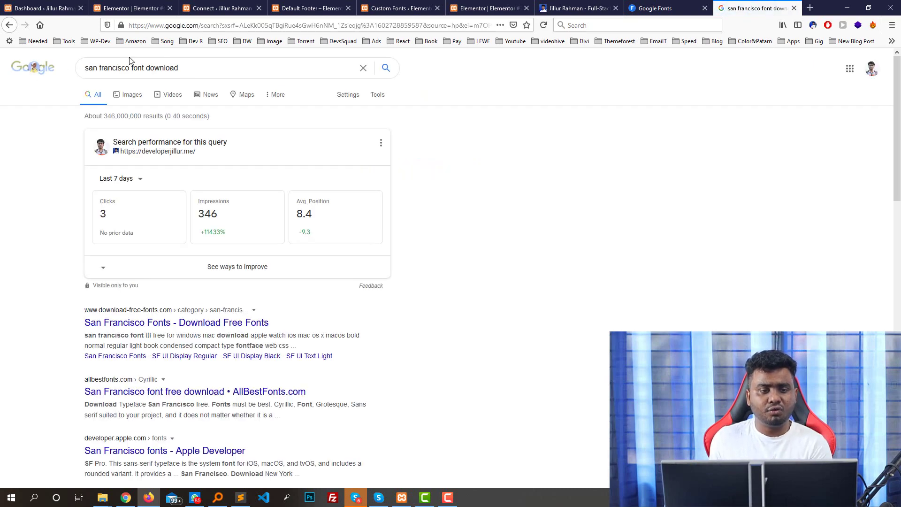
left_click_drag(245, 67, 132, 67)
type("ont")
key("Return")
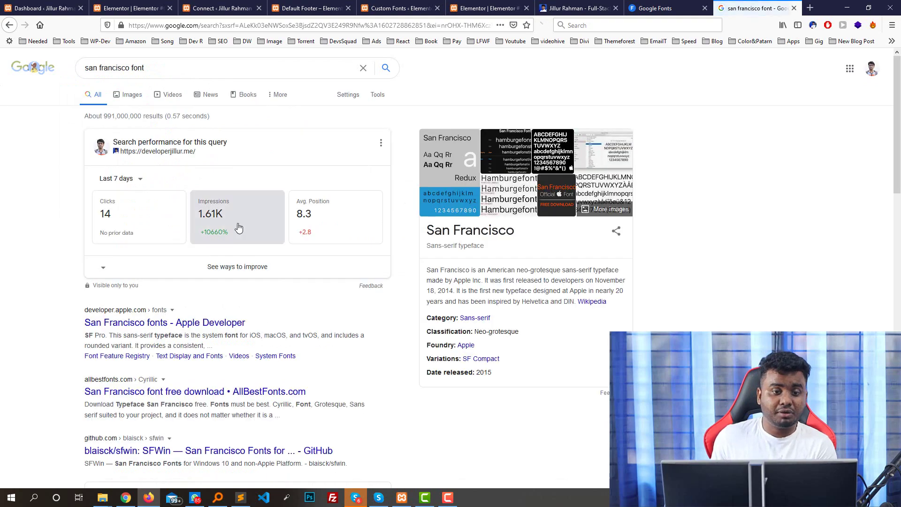
- Copy the typeface name San Francisco from the search results and search Google Fonts for it
scroll(356, 235, "down", 5)
scroll(402, 194, "up", 5)
left_click_drag(515, 231, 425, 230)
key("ctrl+c")
left_click(658, 2)
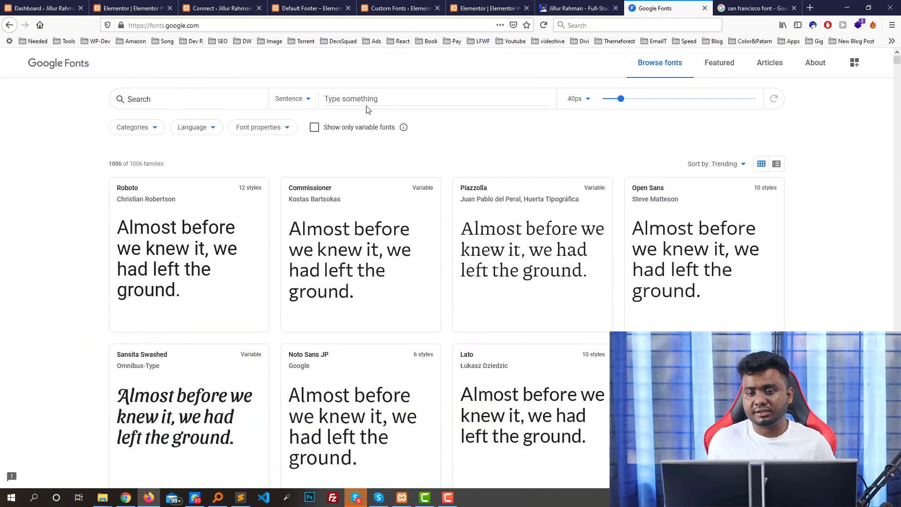
left_click(171, 97)
key("ctrl+v")
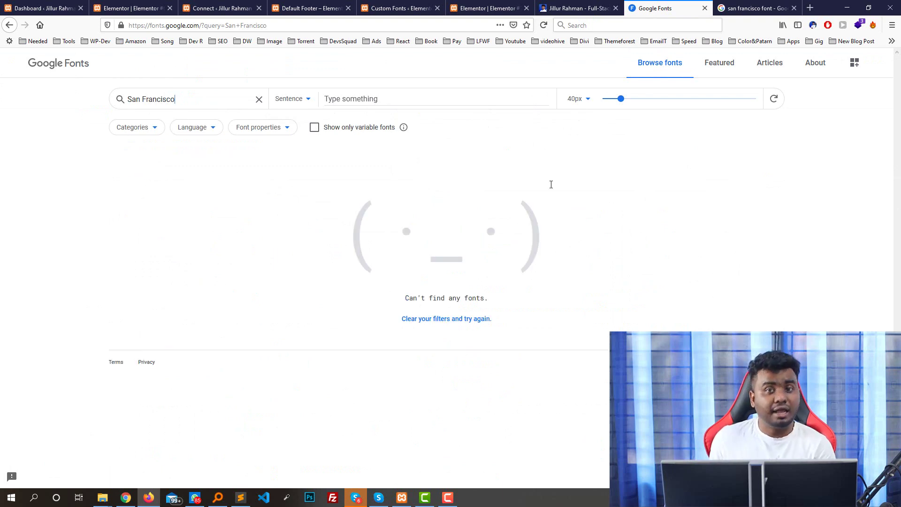
left_click(755, 4)
left_click(666, 8)
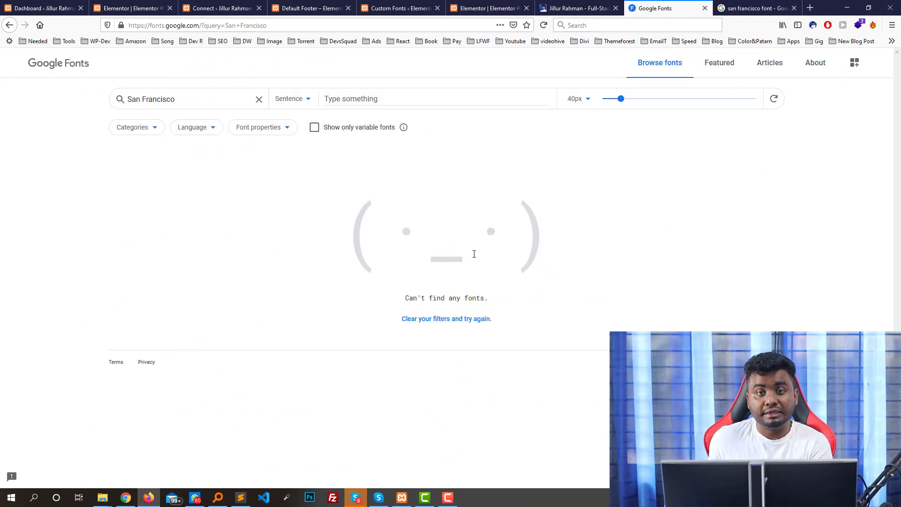
- In the Elementor page editor, open the lorem ipsum text's typography settings and search the font families for San Francisco
left_click(285, 6)
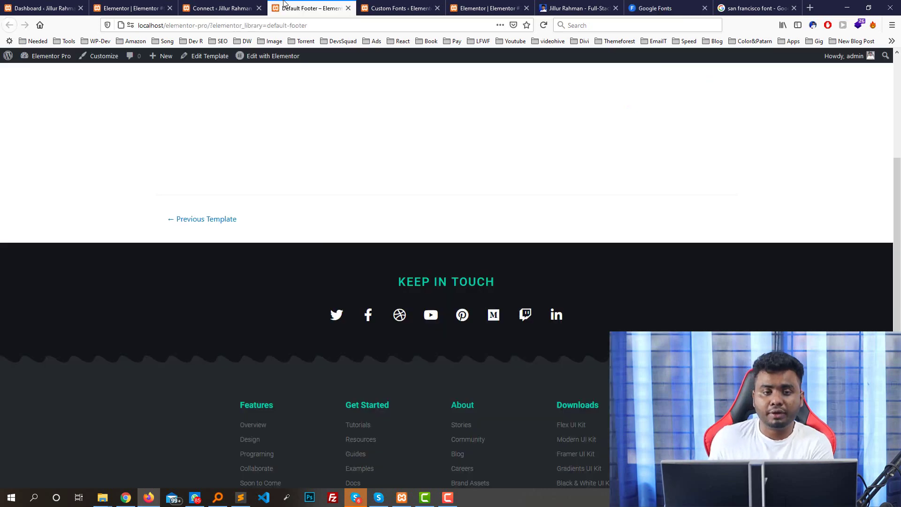
left_click(244, 5)
left_click(471, 4)
left_click(398, 8)
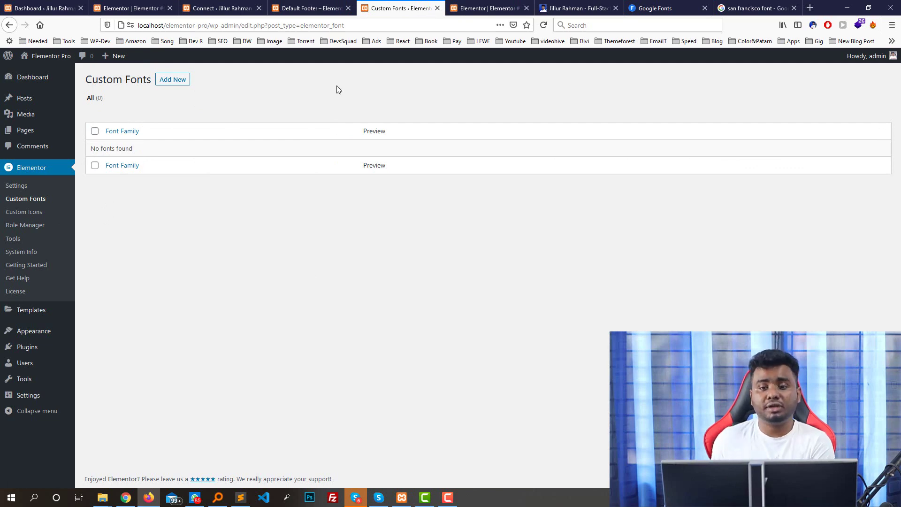
key("ctrl+Tab")
left_click(581, 157)
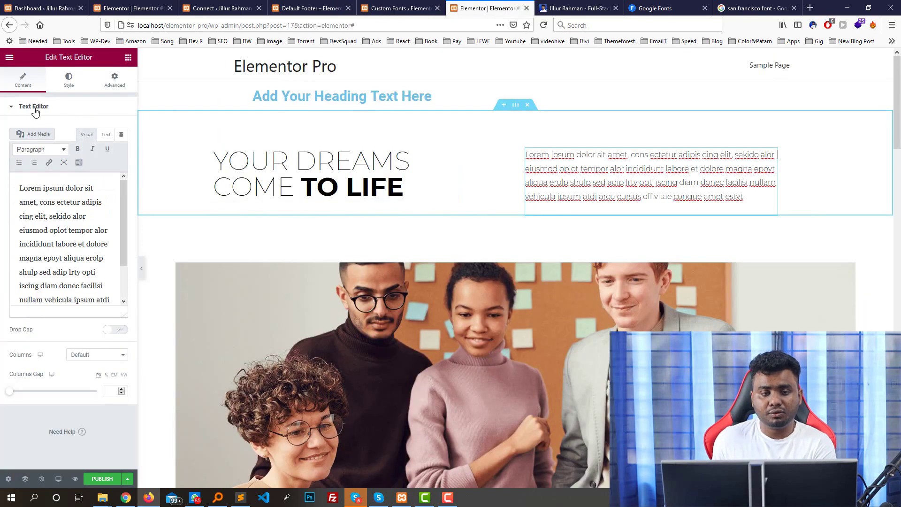
left_click(66, 80)
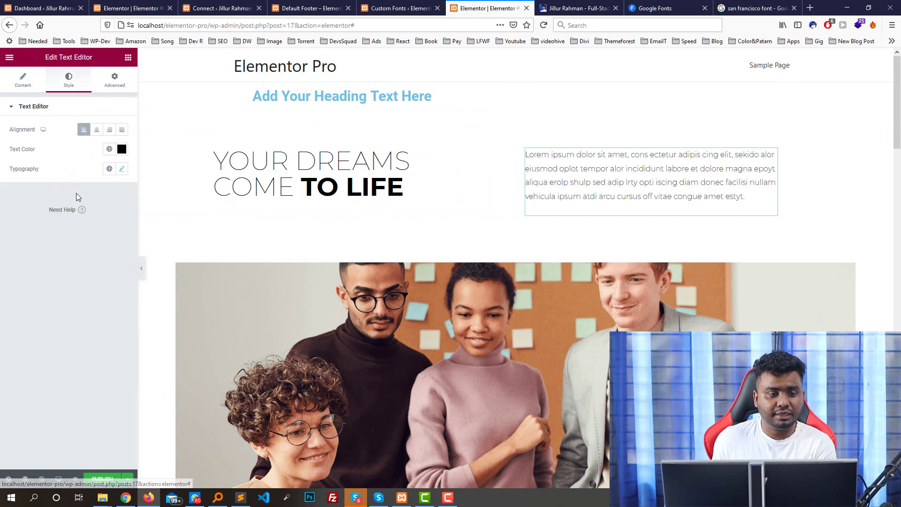
left_click(121, 168)
left_click(91, 214)
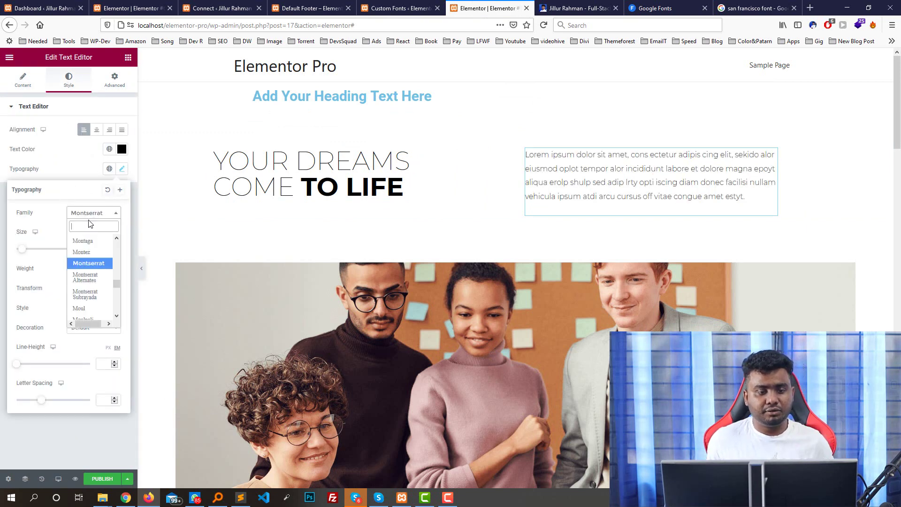
key("ctrl+v")
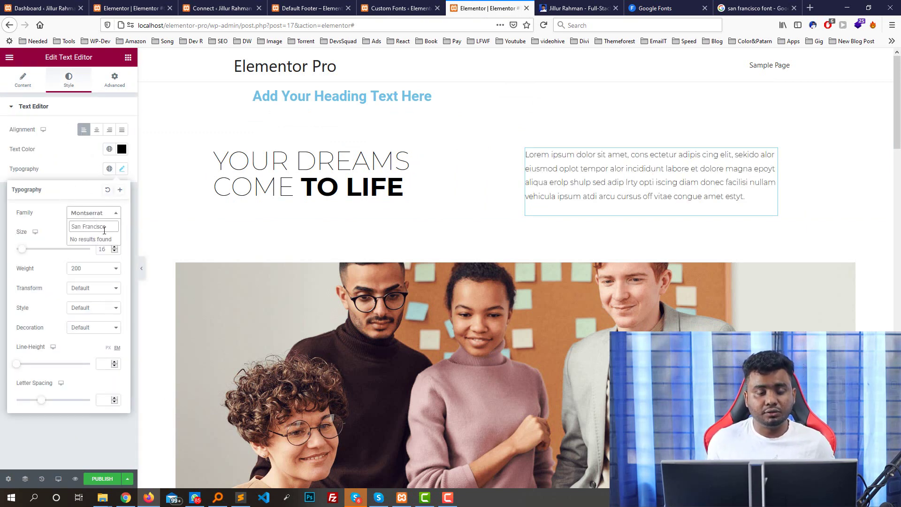
left_click(433, 4)
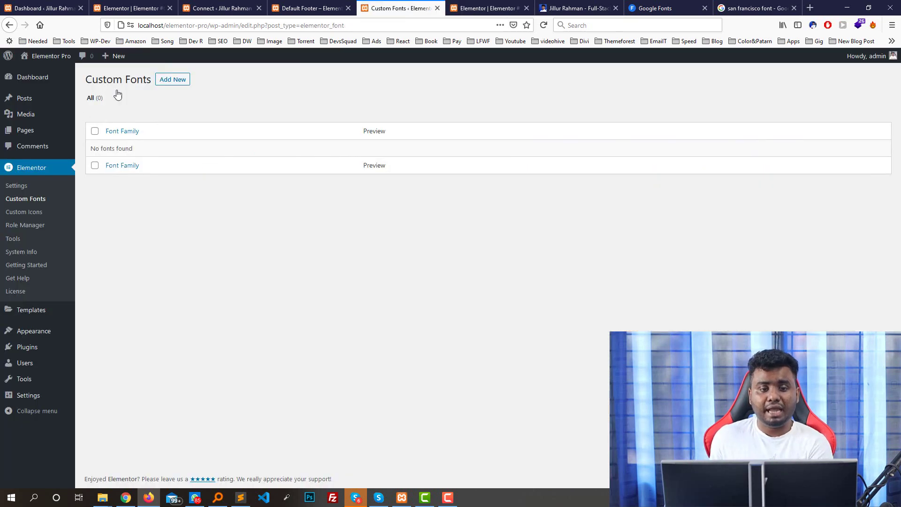
left_click(469, 8)
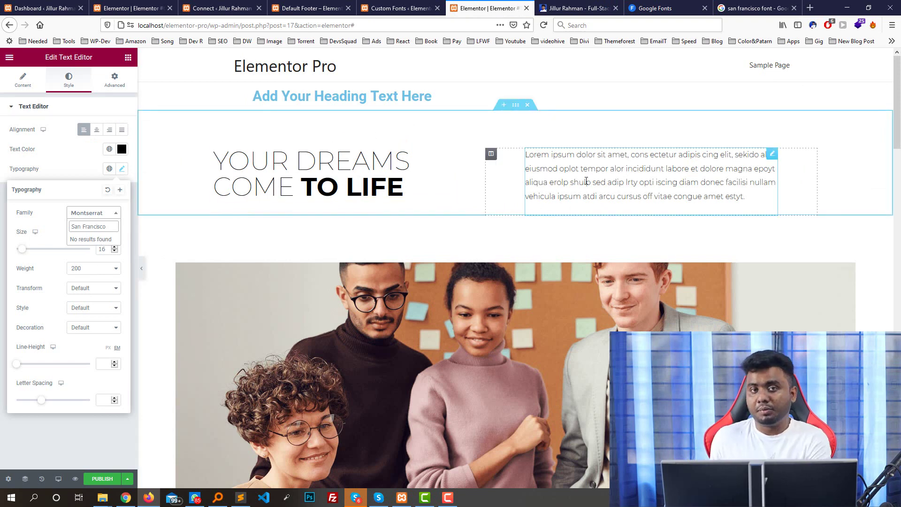
left_click(399, 8)
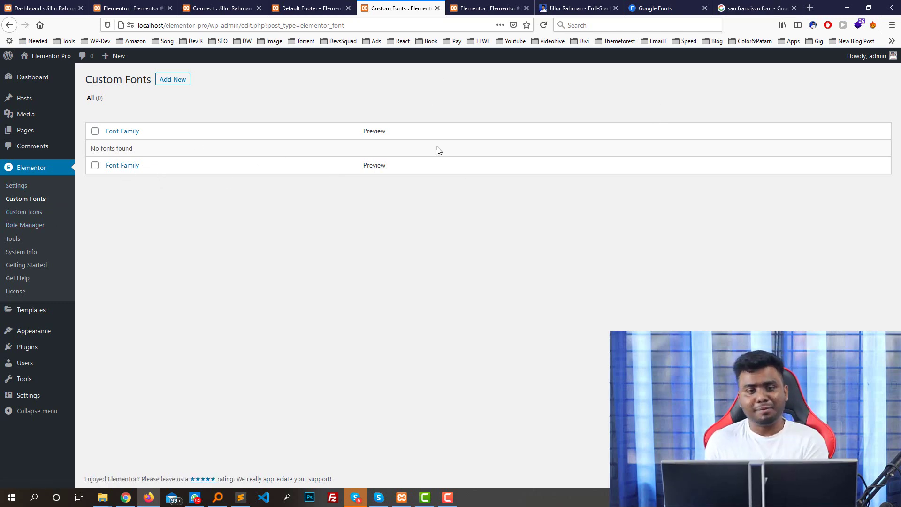
- Search the web for "san francisco font download" and go to the second page of results
key("ctrl+Tab")
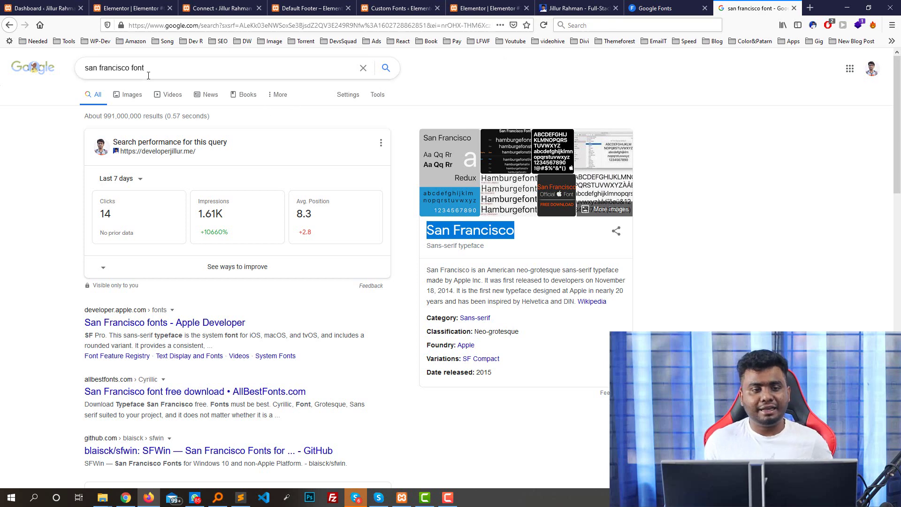
left_click(254, 75)
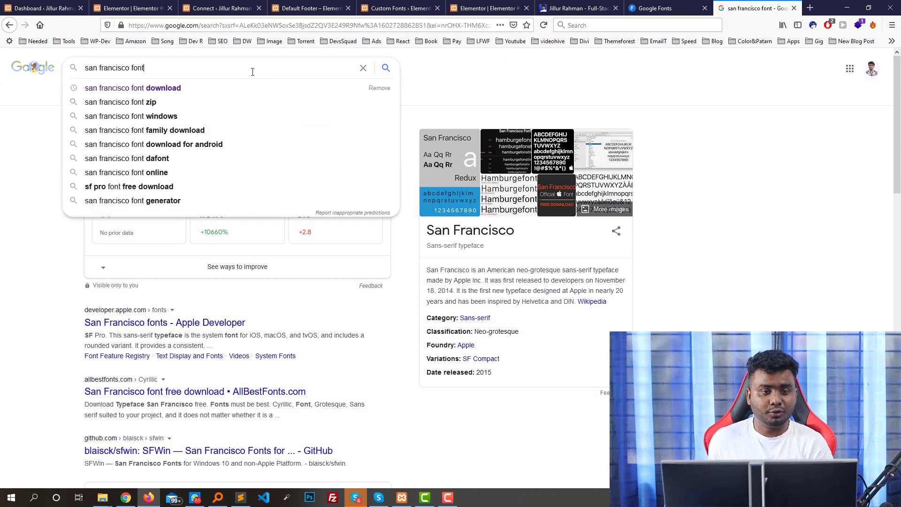
left_click(173, 90)
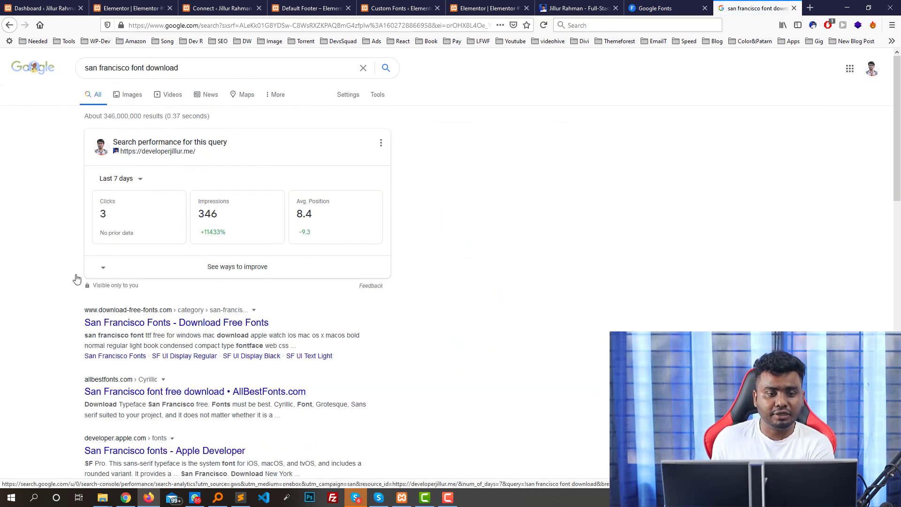
scroll(201, 269, "down", 6)
scroll(183, 215, "down", 8)
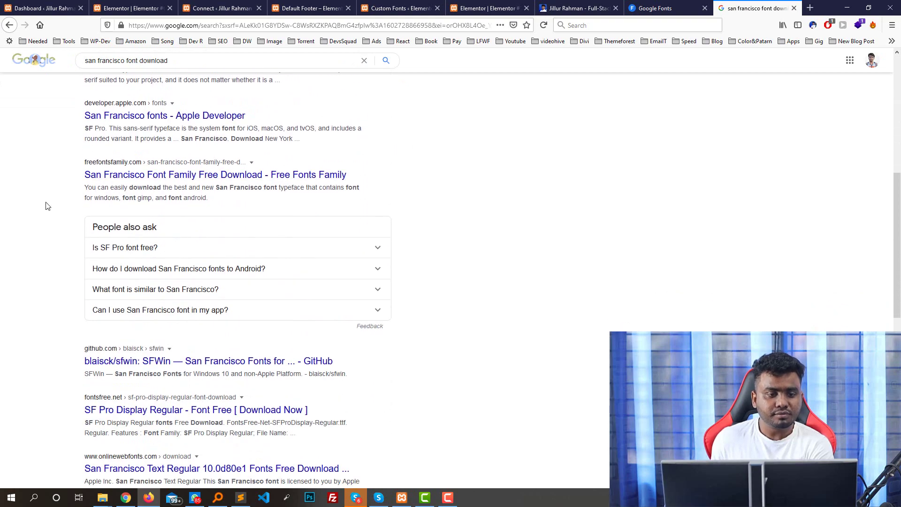
scroll(51, 215, "down", 2)
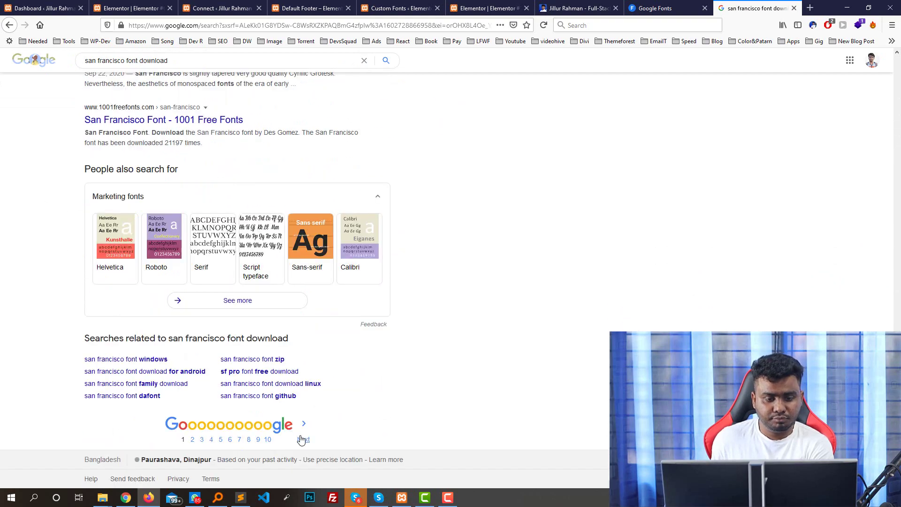
left_click(301, 438)
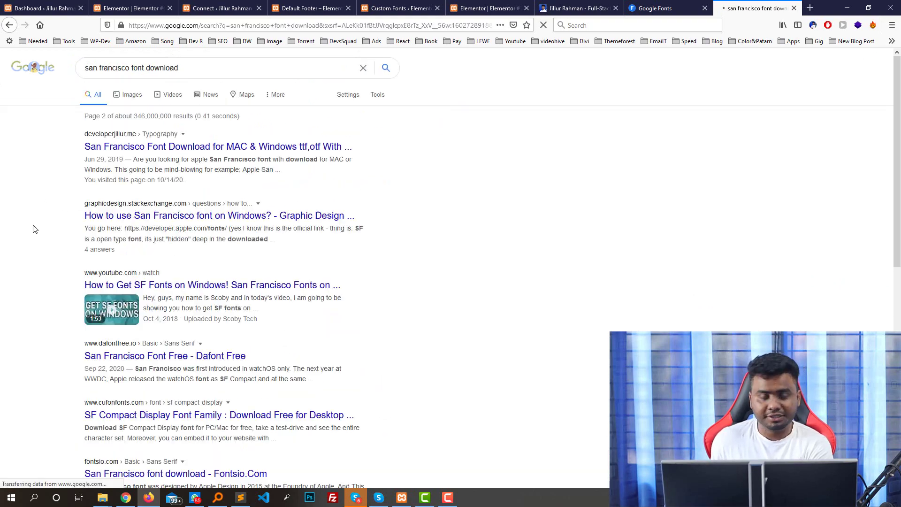
- Open the San Francisco Font Download for MAC & Windows article and save sfns-otf.zip from its download table
left_click(148, 147)
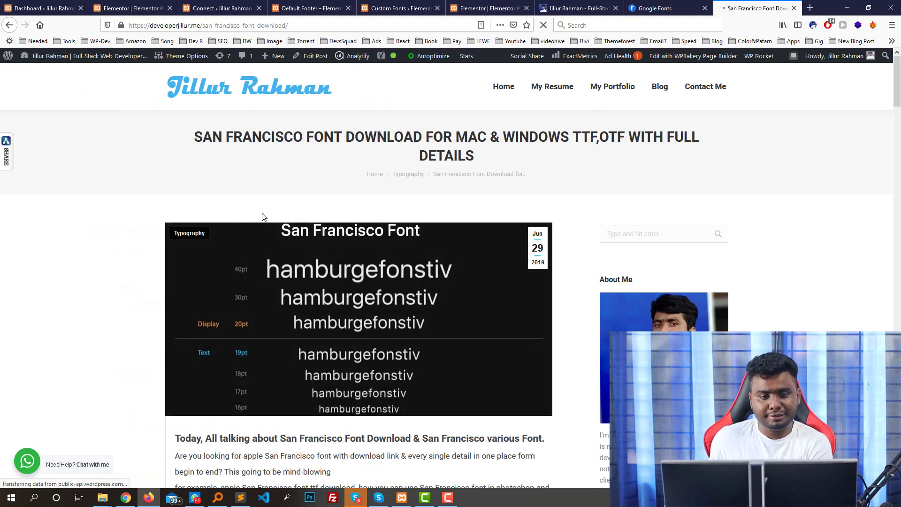
scroll(421, 142, "down", 12)
scroll(391, 170, "up", 4)
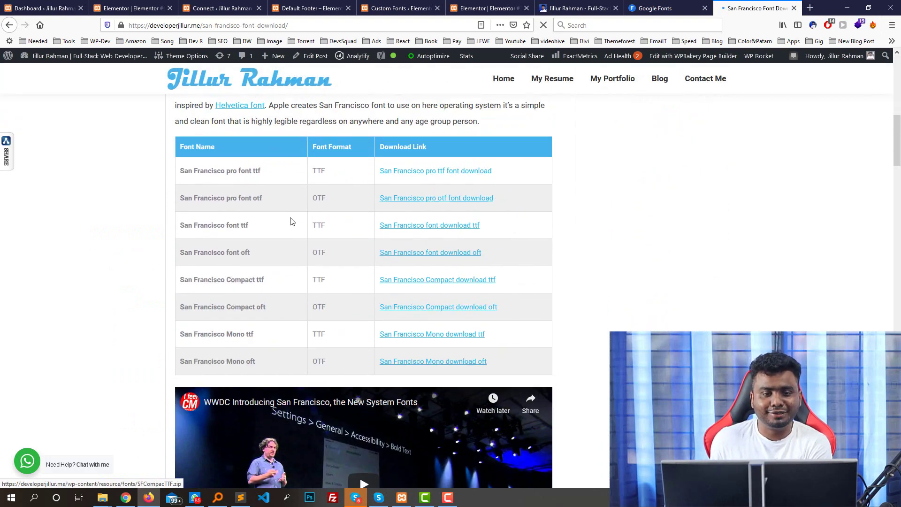
scroll(220, 217, "down", 2)
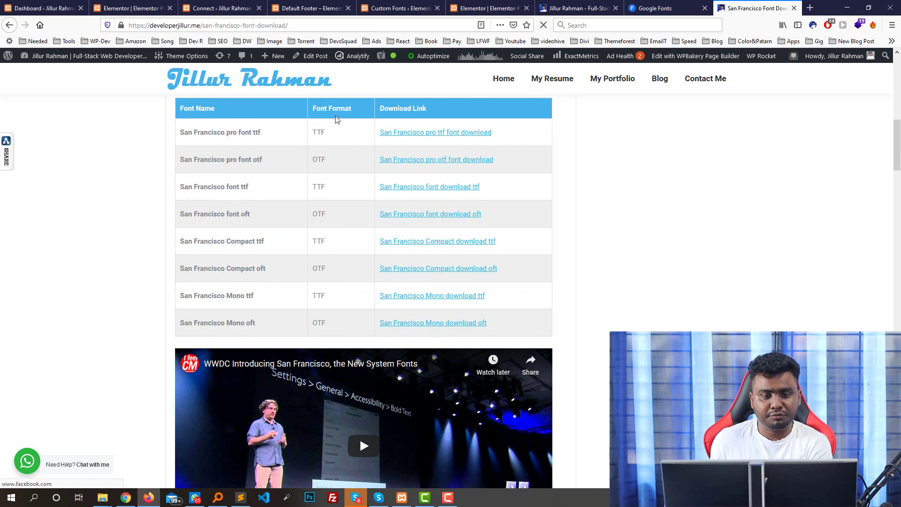
left_click(423, 195)
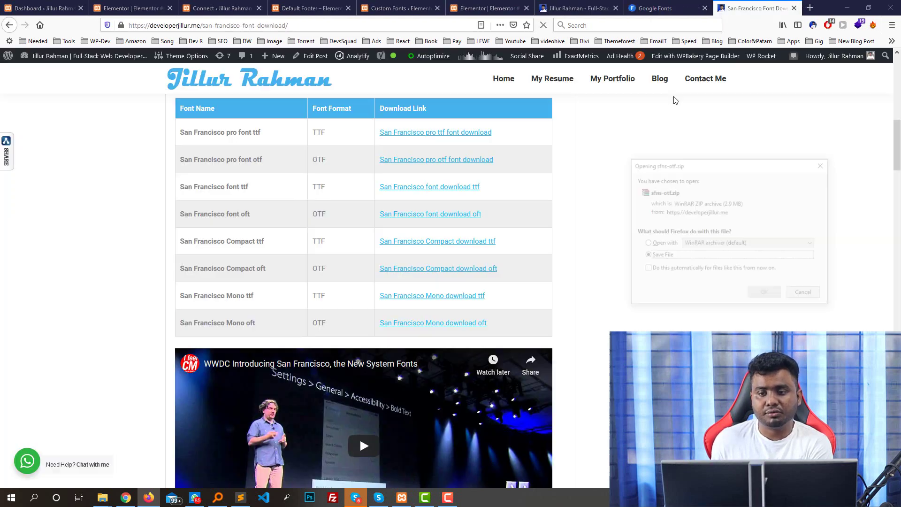
left_click(762, 295)
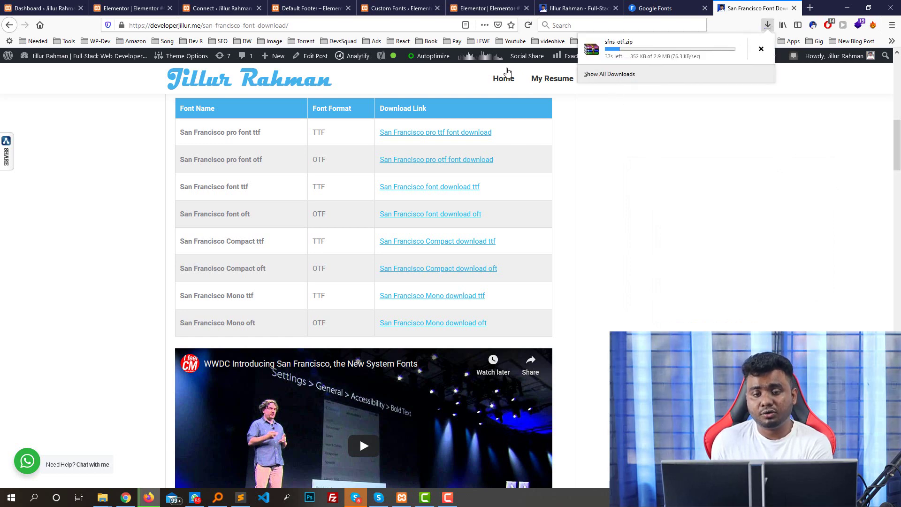
- Return to Elementor's Custom Fonts page, add a new font and expand a font variation's file upload fields
left_click(488, 8)
left_click(398, 8)
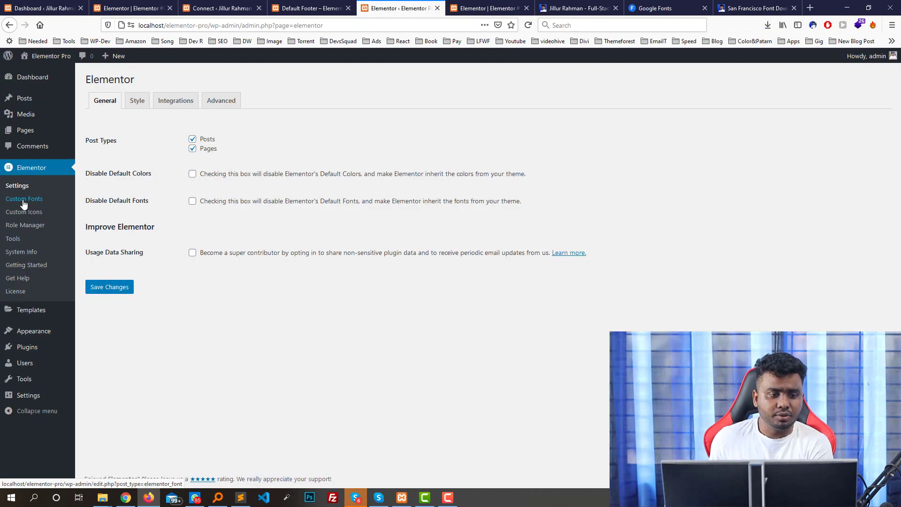
left_click(175, 80)
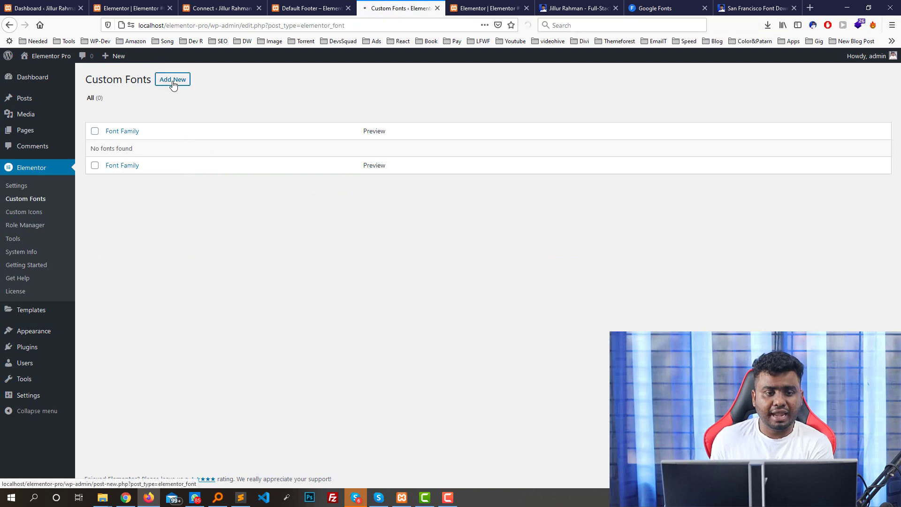
left_click(122, 151)
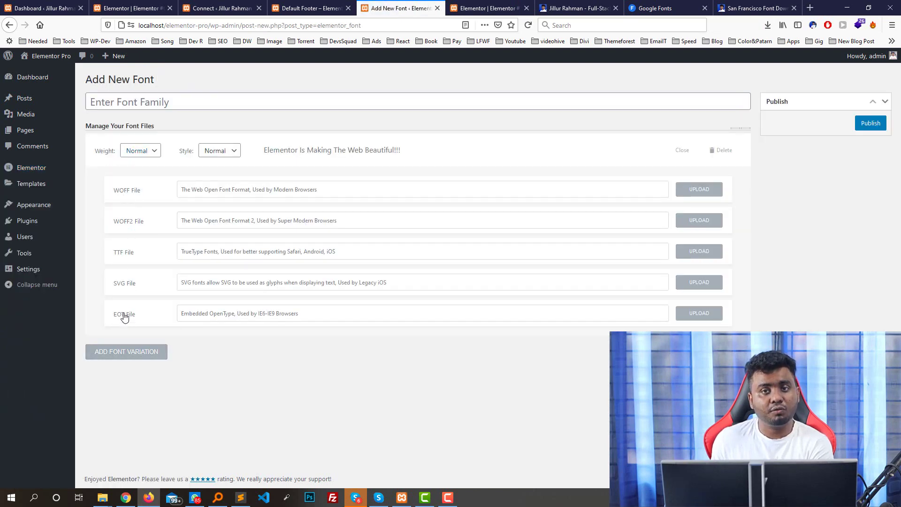
- Open the downloaded sfns-otf.zip and extract its sfns-otf folder into New folder on the desktop
left_click(768, 26)
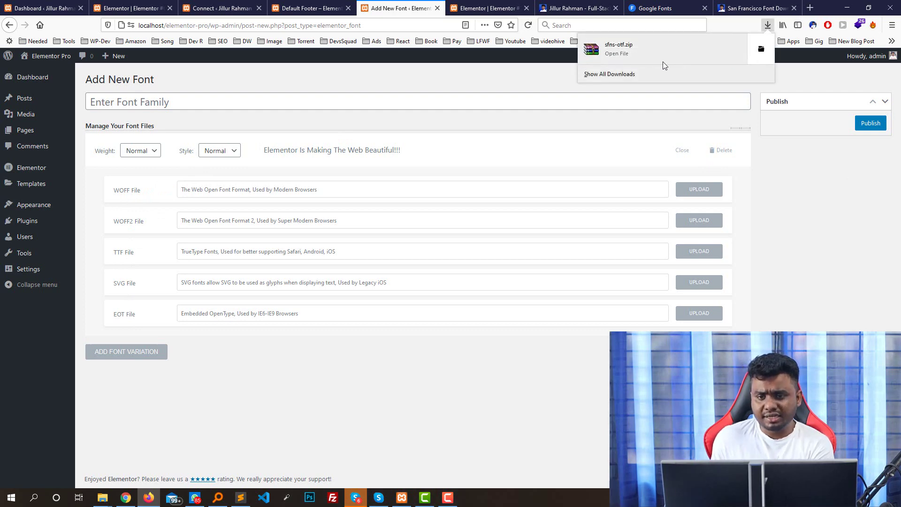
left_click(665, 57)
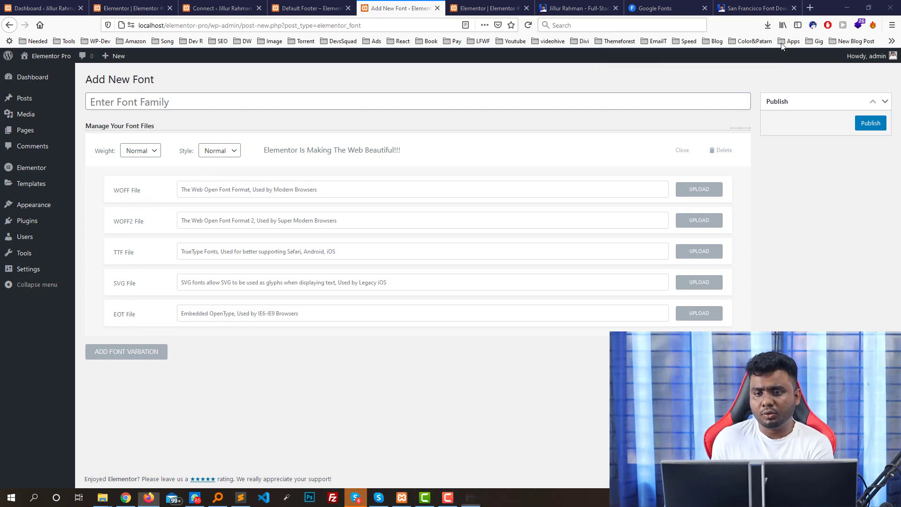
left_click(847, 8)
double_click(458, 150)
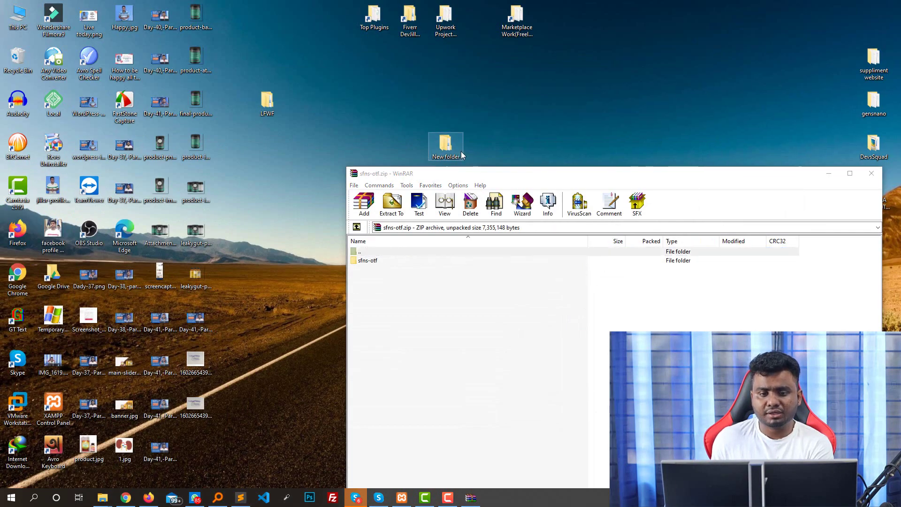
left_click(424, 313)
left_click_drag(369, 263, 634, 137)
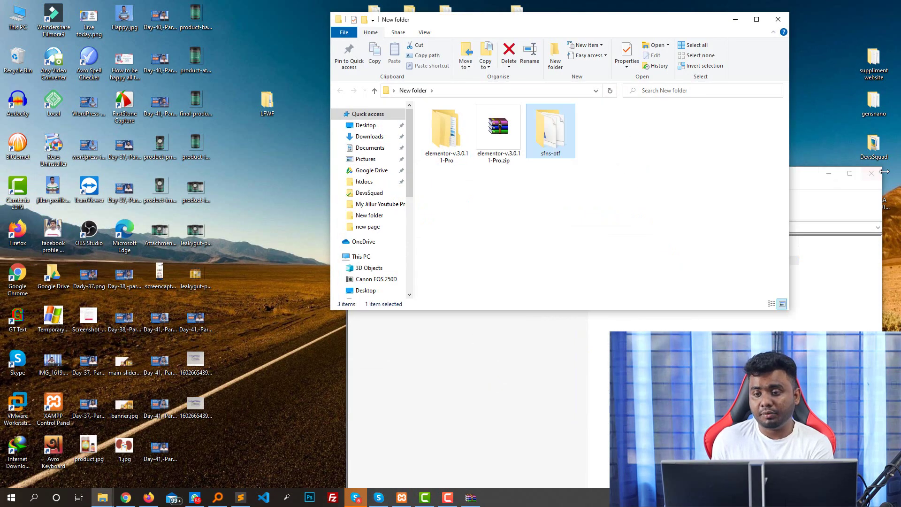
- Open the extracted sfns-otf folder and look through its font files, selecting SFNSText-Regular.otf
double_click(551, 134)
scroll(502, 185, "down", 5)
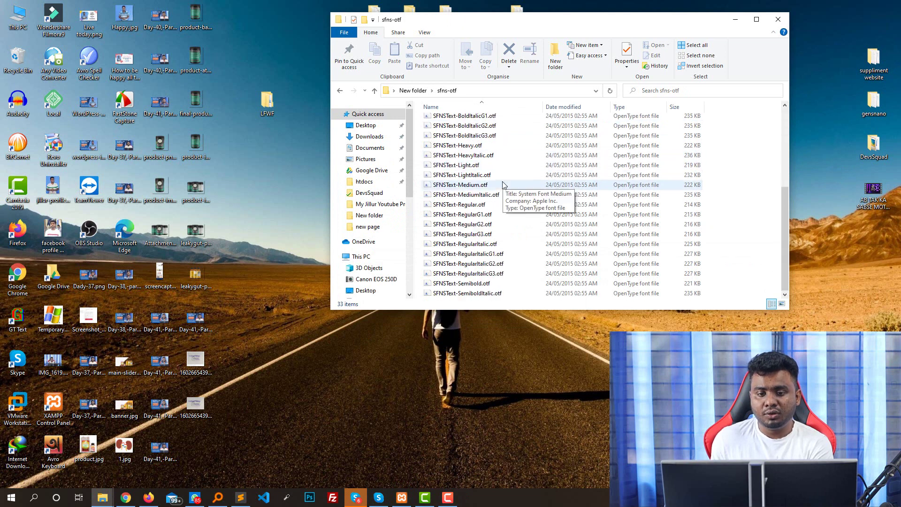
left_click(516, 204)
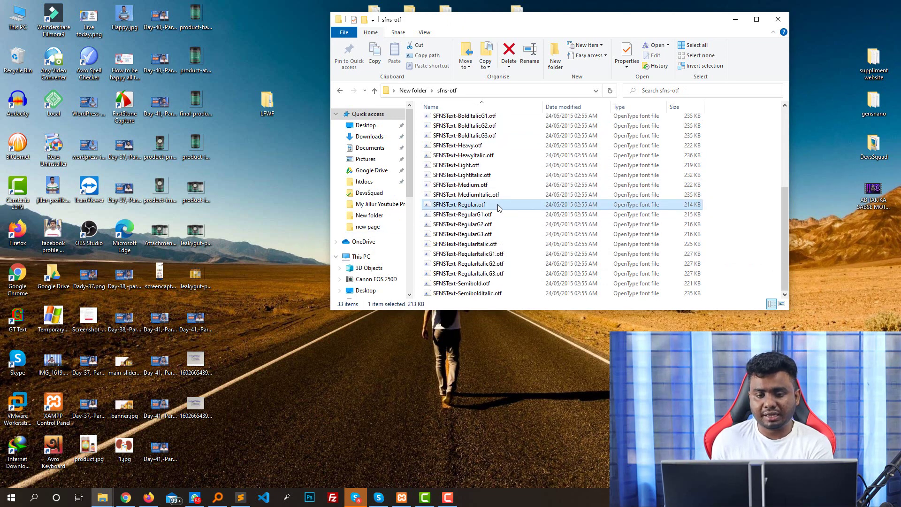
scroll(497, 197, "up", 5)
scroll(497, 188, "down", 5)
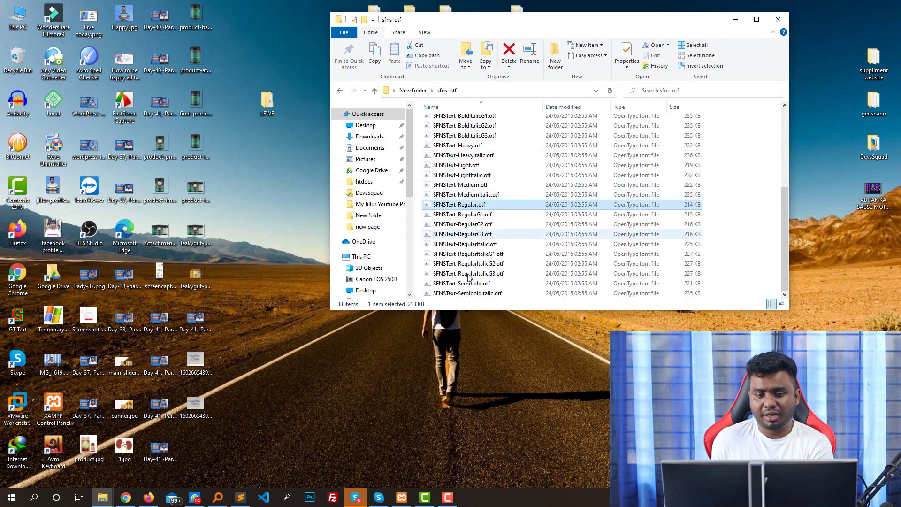
- Switch back to Firefox and search Google for "web font generator" in a new tab
left_click(148, 498)
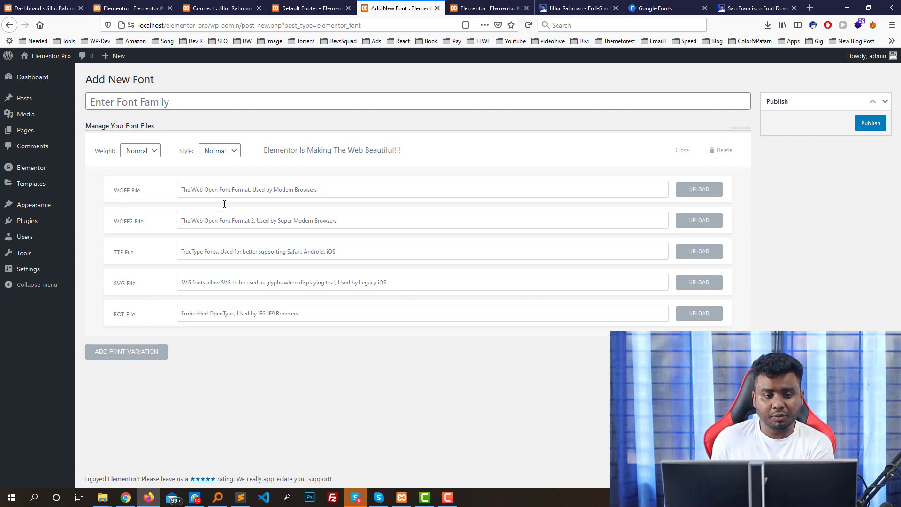
left_click(811, 7)
type("g")
key("Return")
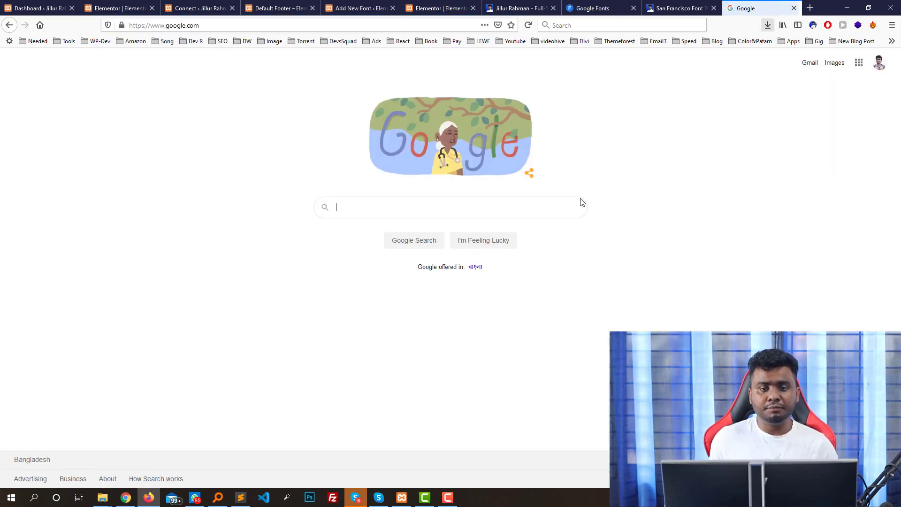
type("web")
key("Down")
key("Return")
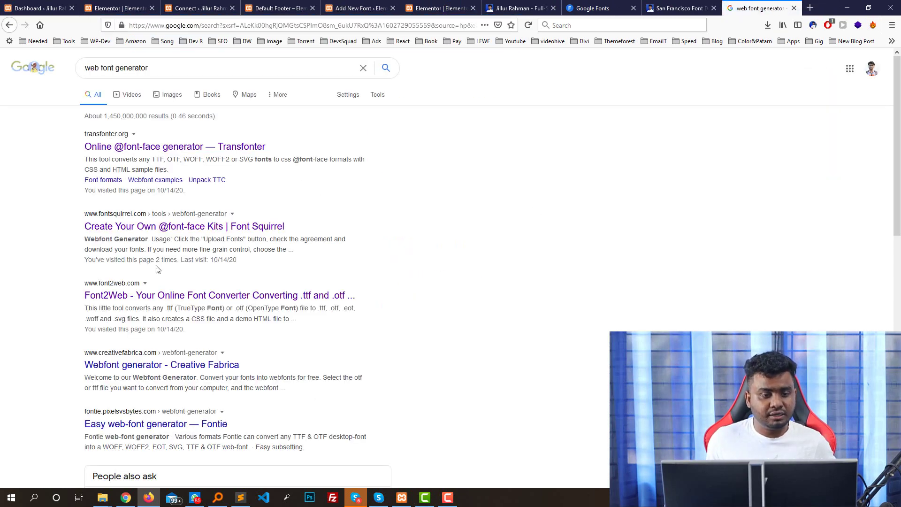
- Open the Font Squirrel, Font2Web and Transfonter results in separate tabs, compare them, and keep only Transfonter open
middle_click(167, 227)
middle_click(149, 297)
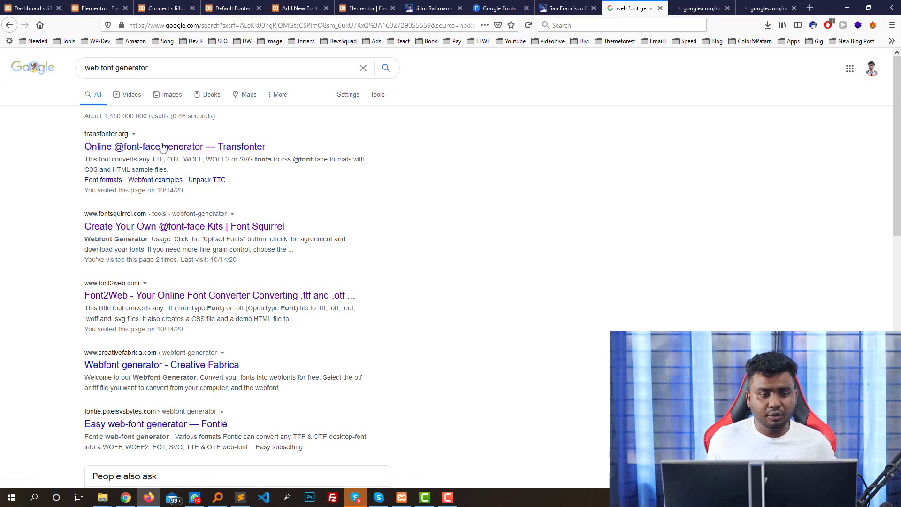
middle_click(167, 146)
left_click(664, 4)
left_click(708, 8)
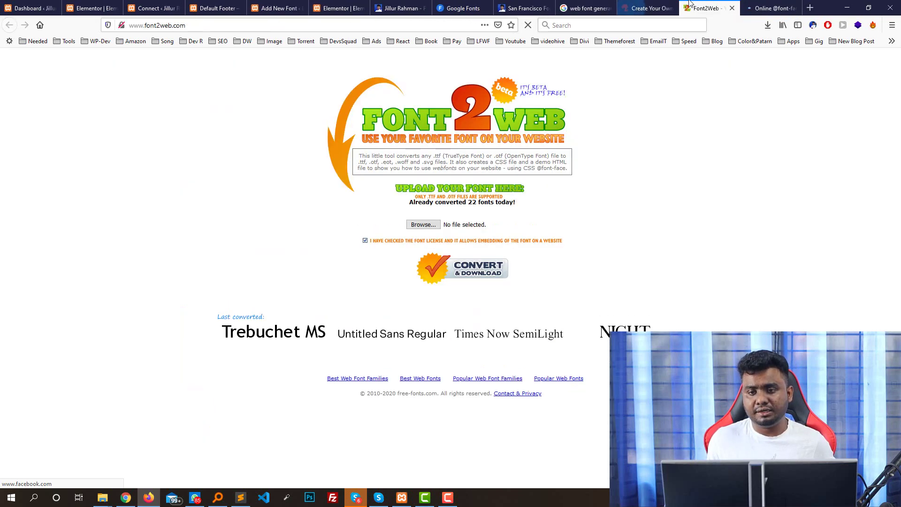
left_click(648, 8)
left_click(755, 5)
middle_click(709, 8)
left_click(648, 8)
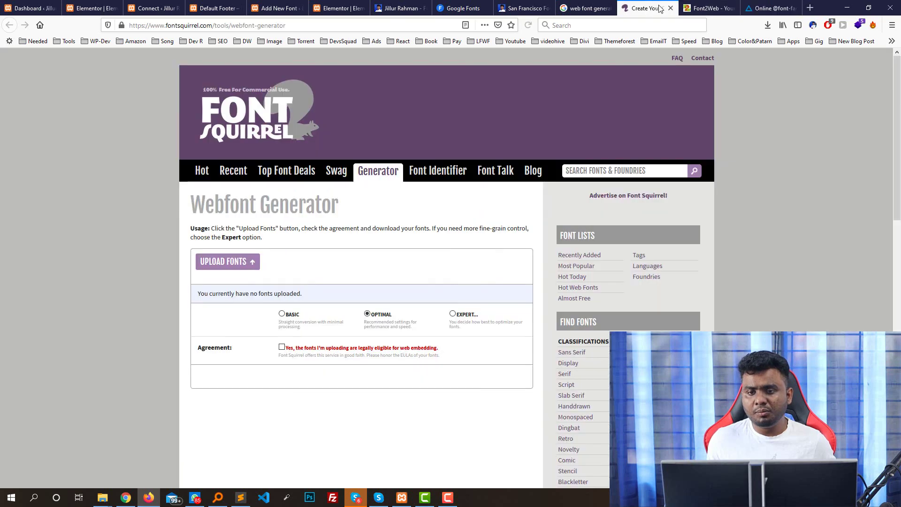
key("ctrl+w")
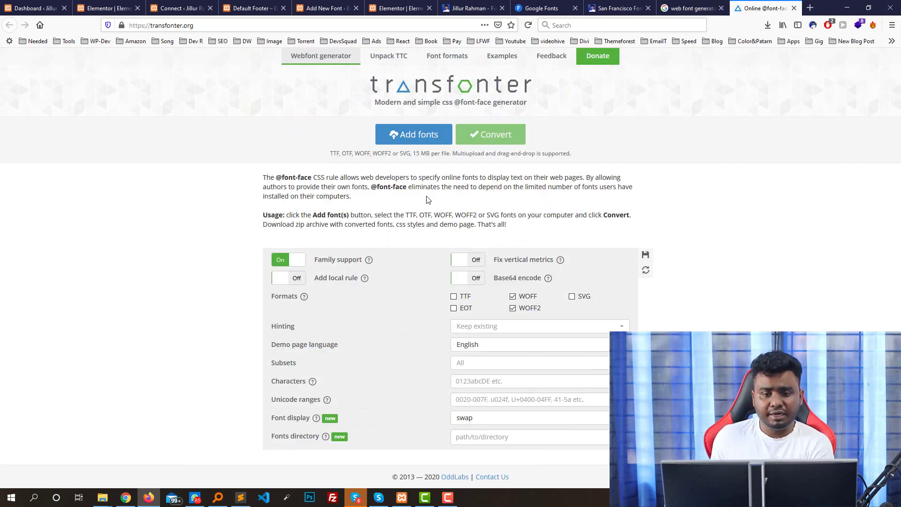
- Add SFNSText-Regular.otf from the sfns-otf folder to Transfonter's webfont generator
left_click(408, 136)
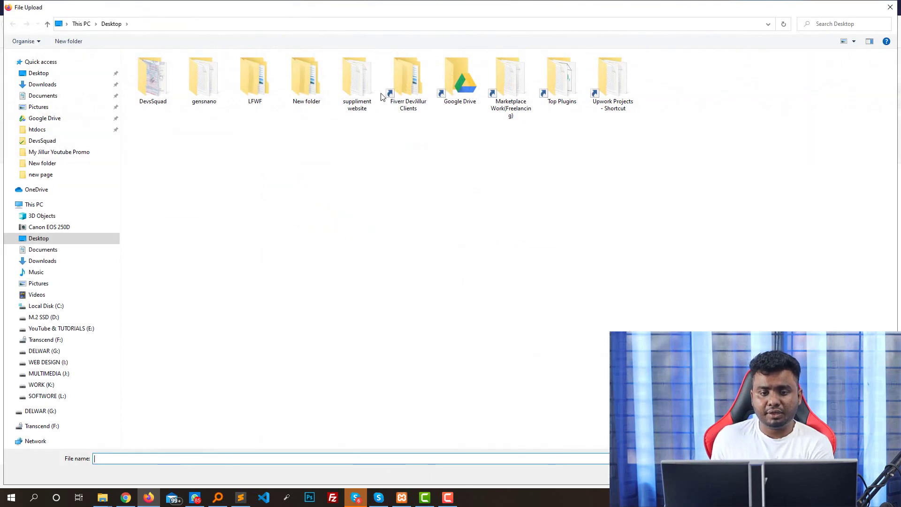
double_click(304, 86)
double_click(220, 99)
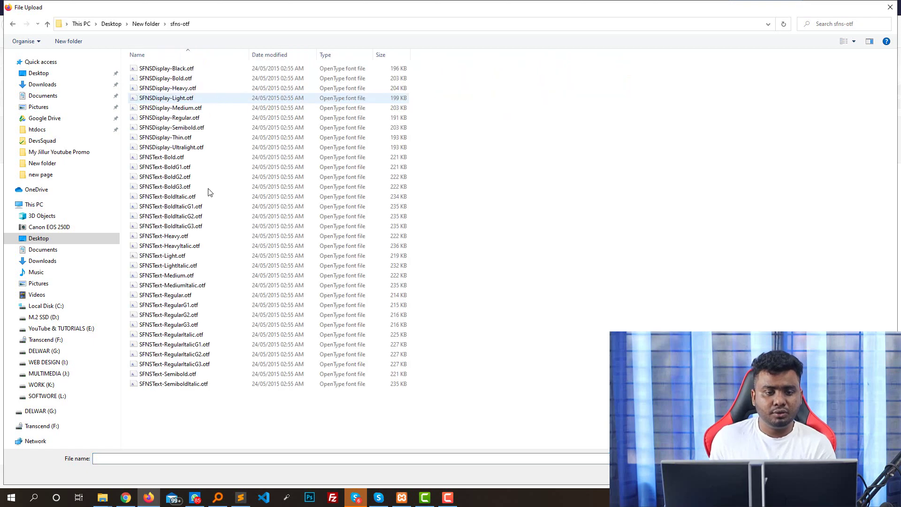
left_click(192, 226)
left_click(184, 295)
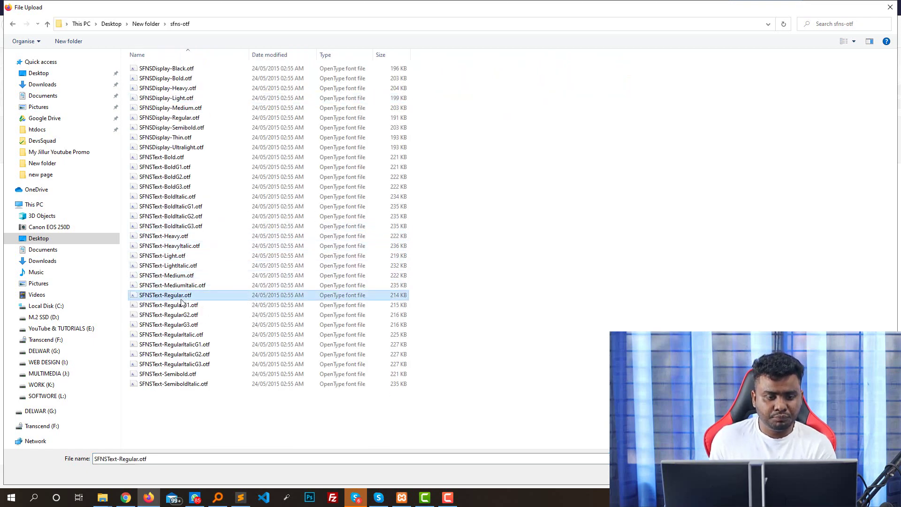
key("Return")
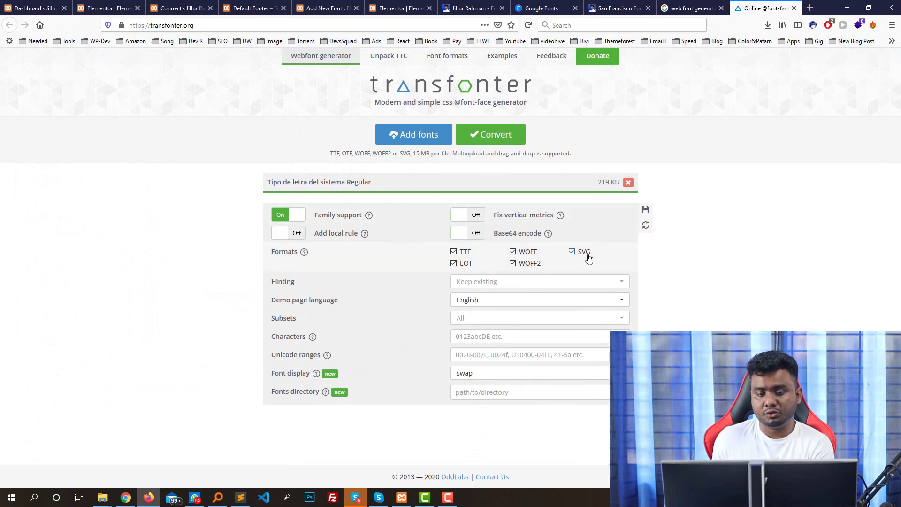
- Convert the font to TTF, EOT, WOFF, WOFF2 and SVG and save the generated font kit zip
left_click(506, 140)
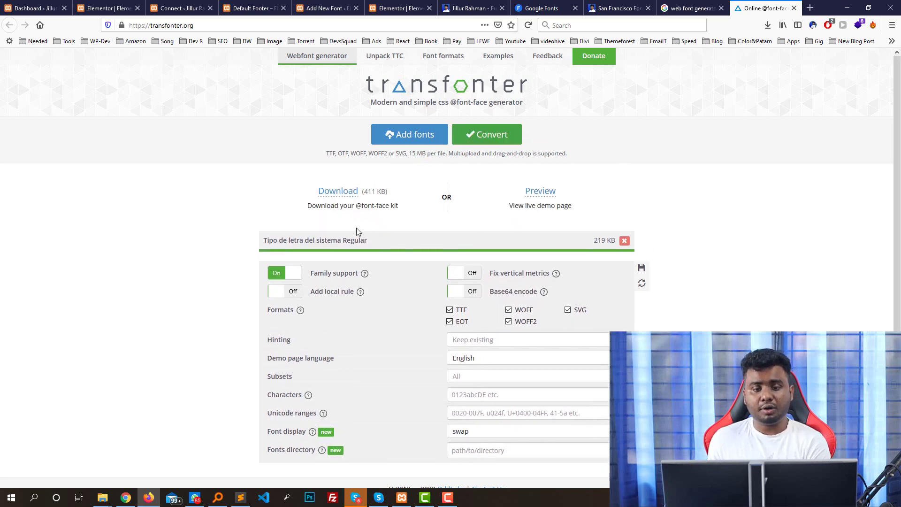
left_click(344, 197)
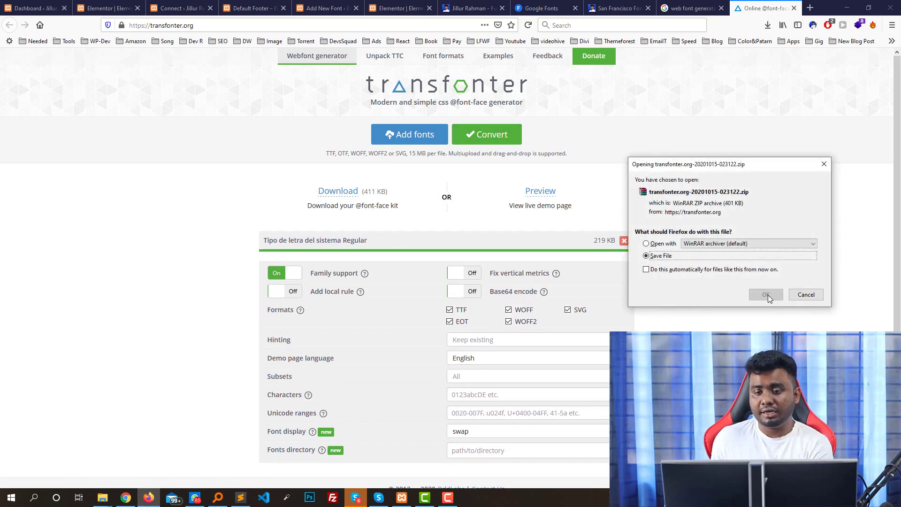
left_click(765, 294)
- Close the sfns-otf folder window, open New folder on the desktop, and return to Firefox
left_click(847, 7)
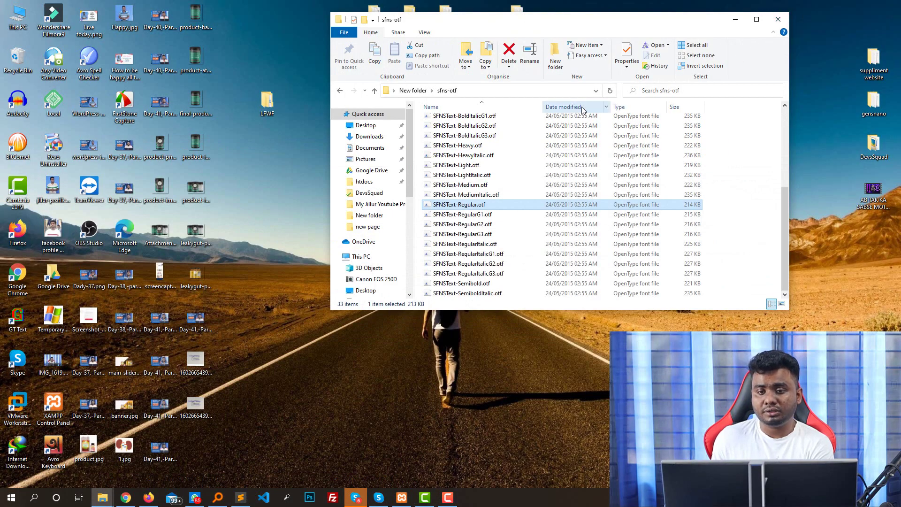
left_click(778, 21)
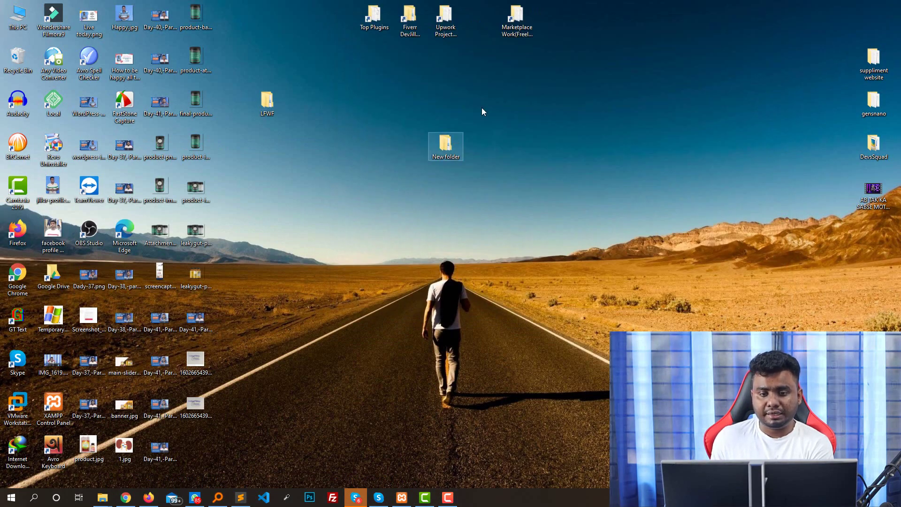
key("Return")
left_click(149, 497)
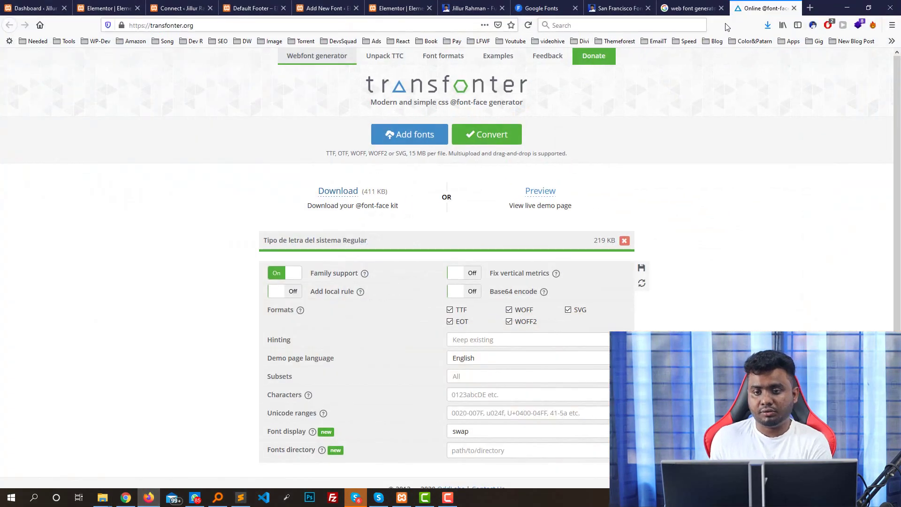
- Open the downloaded Transfonter zip and extract all its files into New folder
left_click(768, 25)
left_click(691, 71)
left_click(871, 174)
left_click(767, 25)
left_click(869, 8)
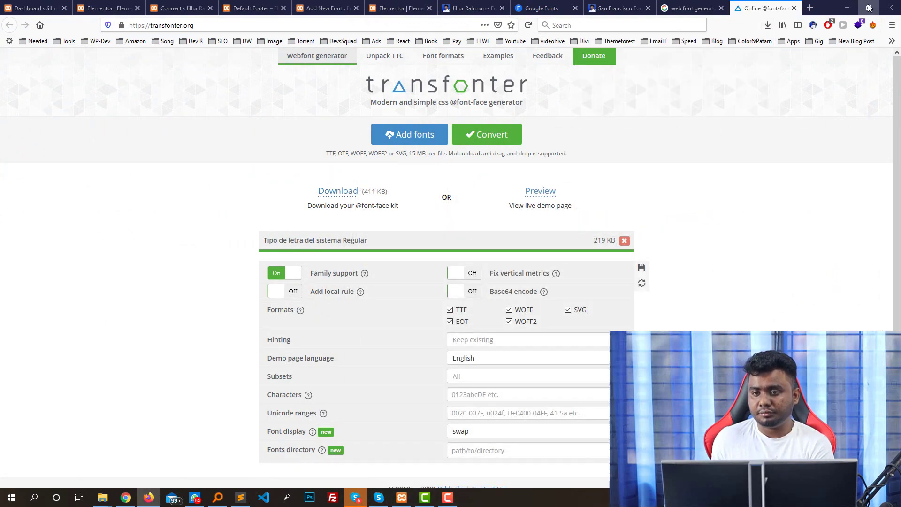
left_click(869, 8)
left_click_drag(516, 252, 475, 286)
left_click_drag(283, 441, 274, 384)
left_click_drag(303, 456, 659, 205)
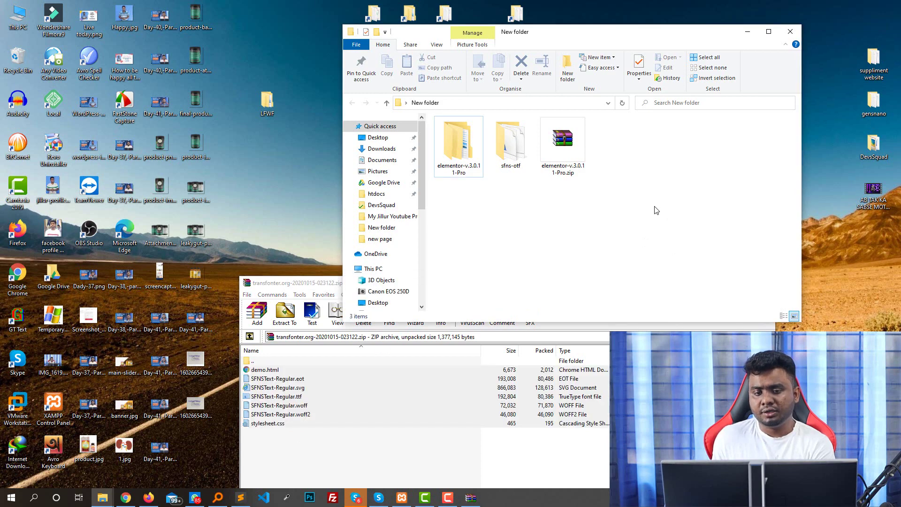
- Open demo.html from New folder and examine the converted font's sample text
left_click(764, 282)
double_click(576, 150)
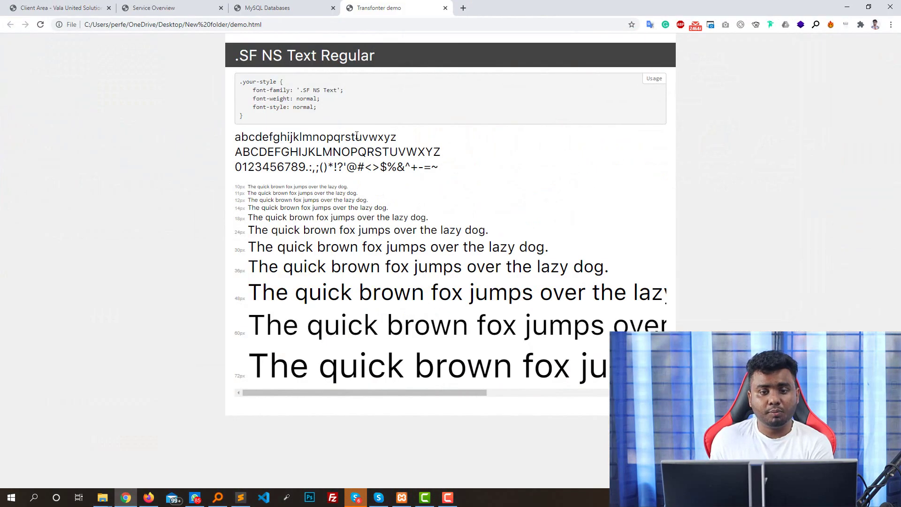
left_click_drag(289, 200, 304, 297)
- Return to Elementor's Add New Font page and upload SFNSText-Regular.woff as the variation's WOFF file
left_click(148, 497)
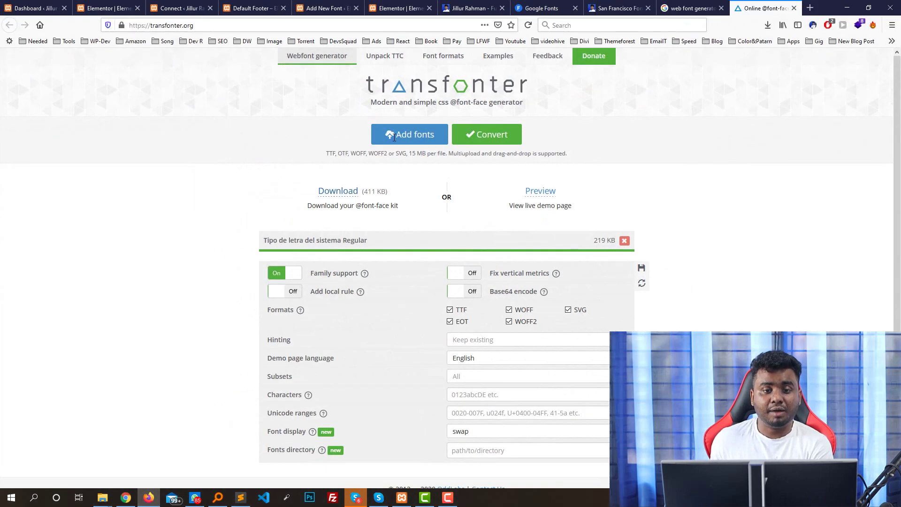
left_click(327, 8)
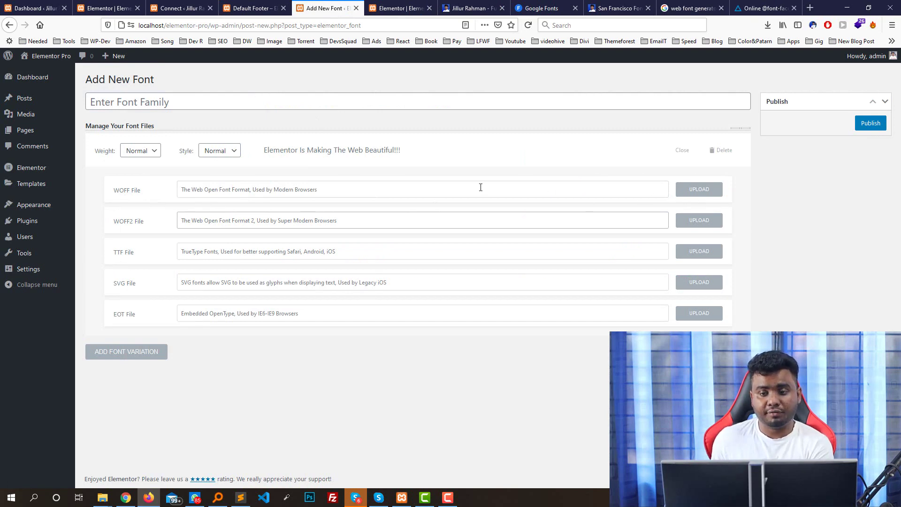
left_click(697, 189)
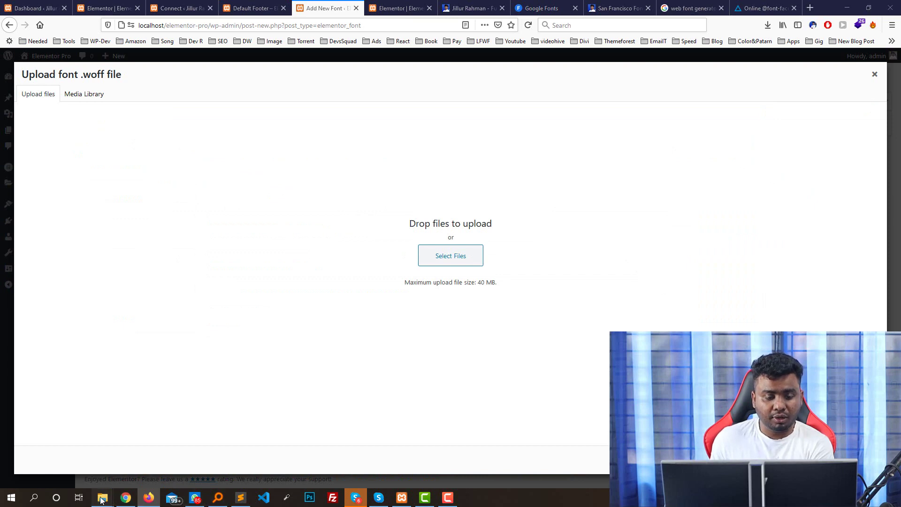
left_click(467, 256)
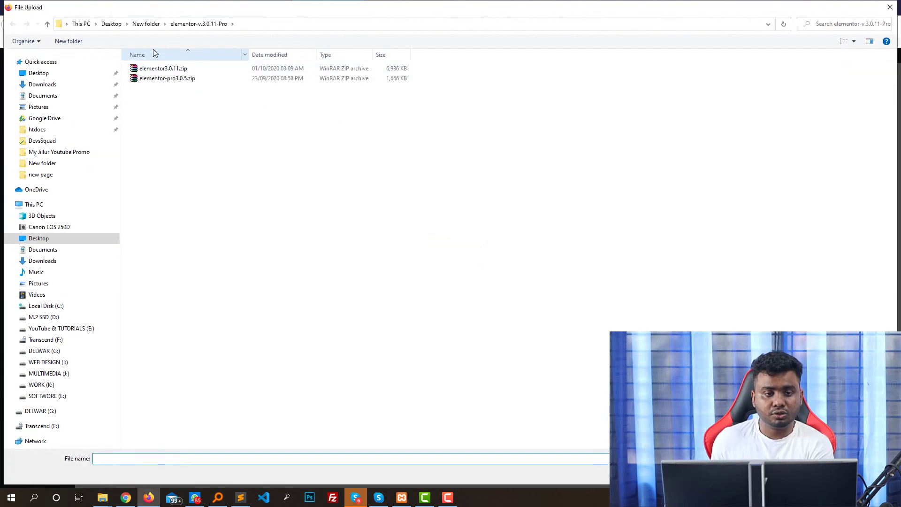
left_click(149, 23)
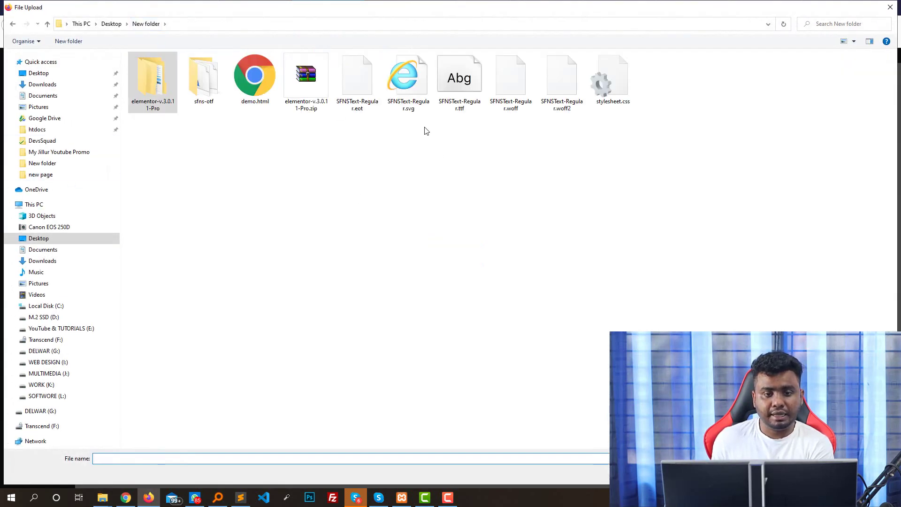
left_click(357, 82)
left_click(511, 87)
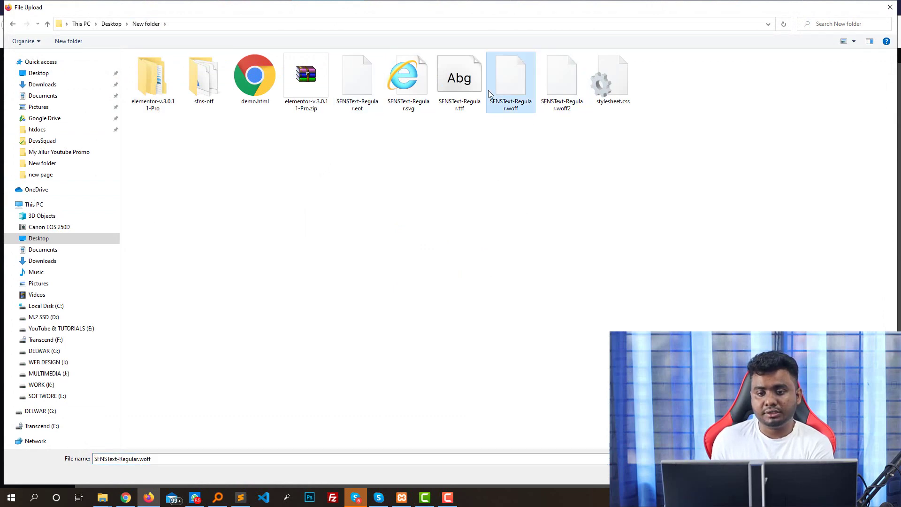
double_click(511, 86)
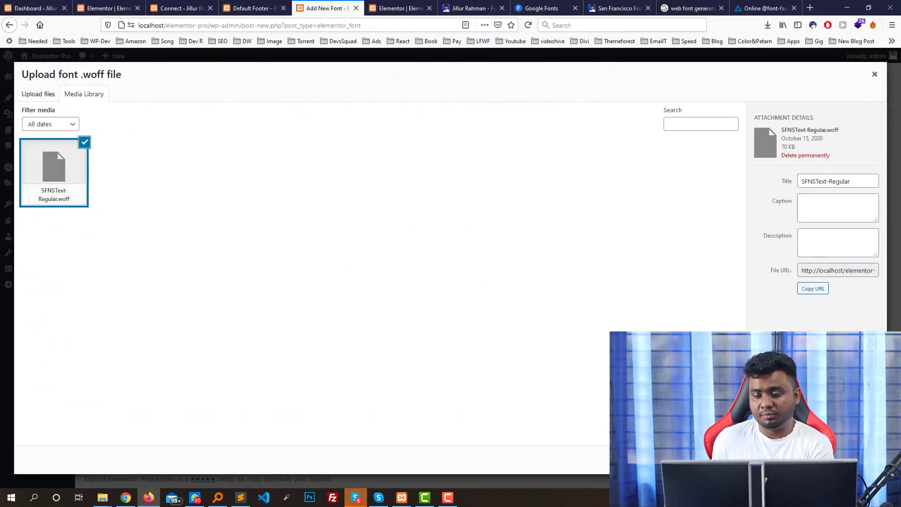
left_click(854, 460)
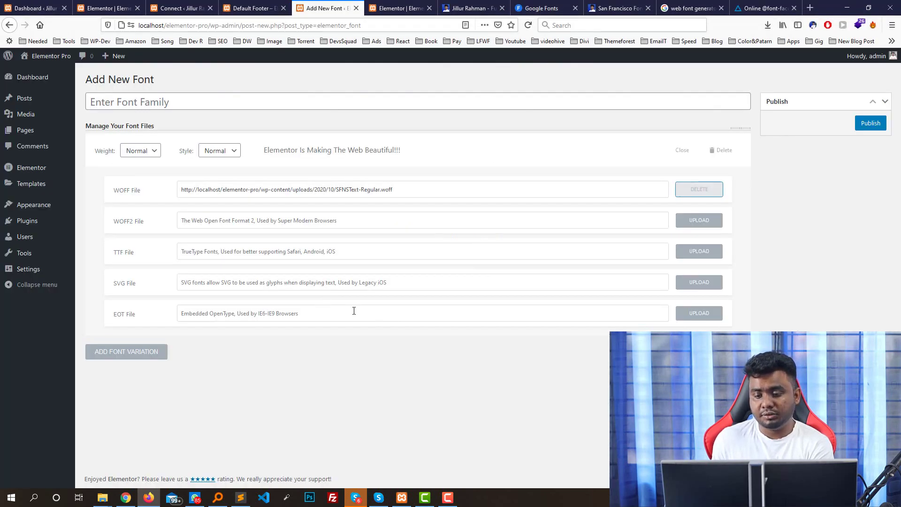
- Upload SFNSText-Regular.woff2 from New folder as the font variation's WOFF2 file
left_click(714, 221)
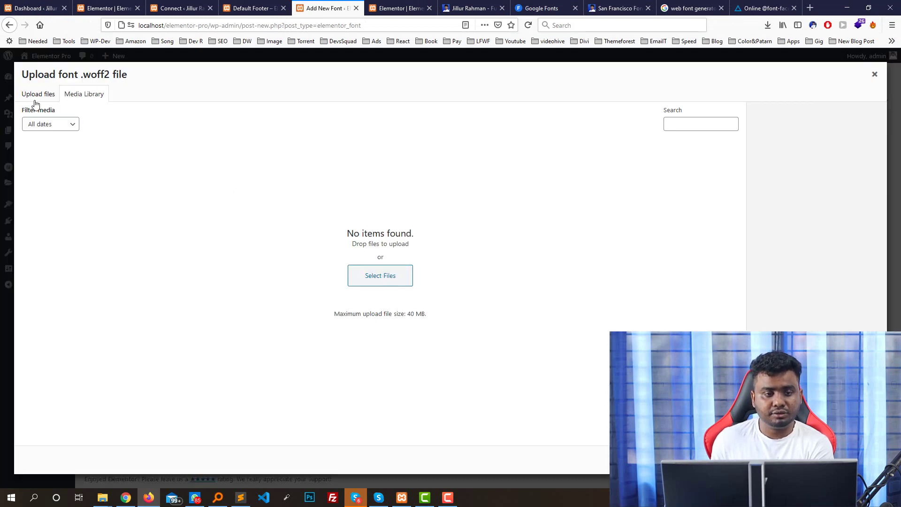
left_click(380, 277)
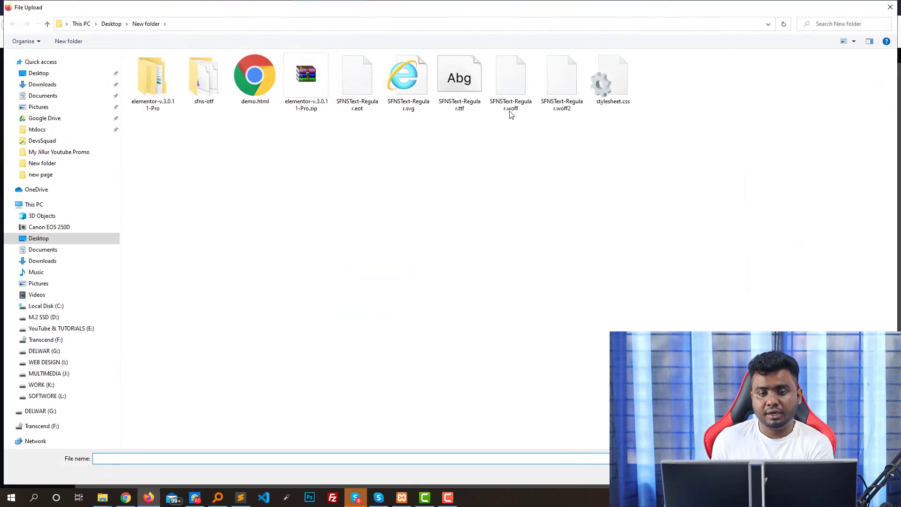
left_click(508, 106)
double_click(508, 106)
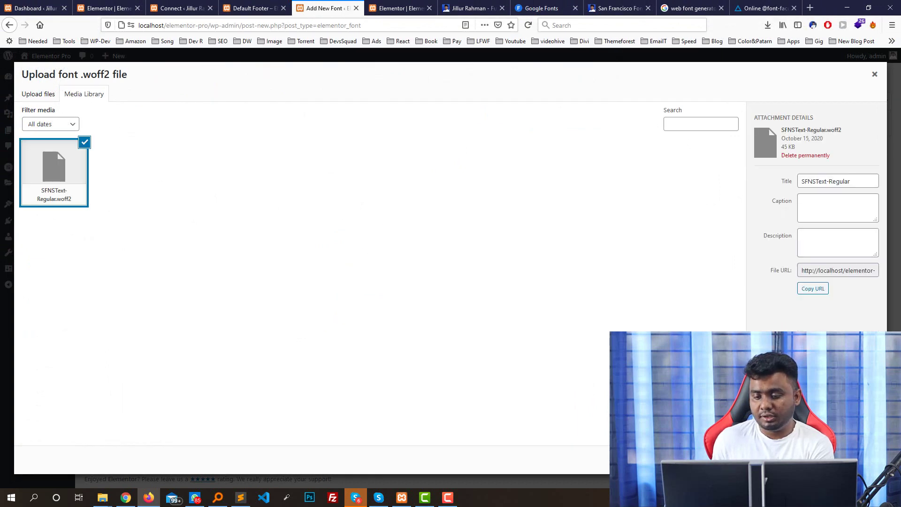
left_click(853, 460)
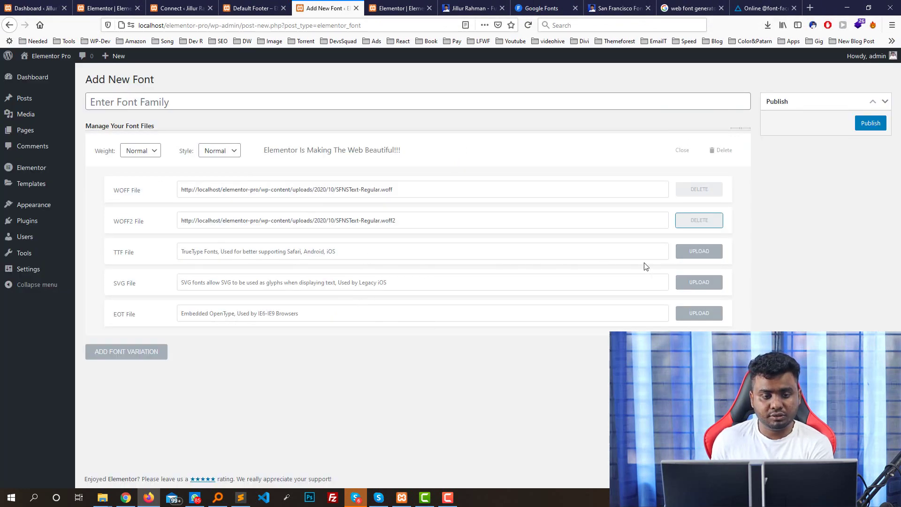
- Upload SFNSText-Regular.ttf from New folder as the font variation's TTF file
left_click(716, 252)
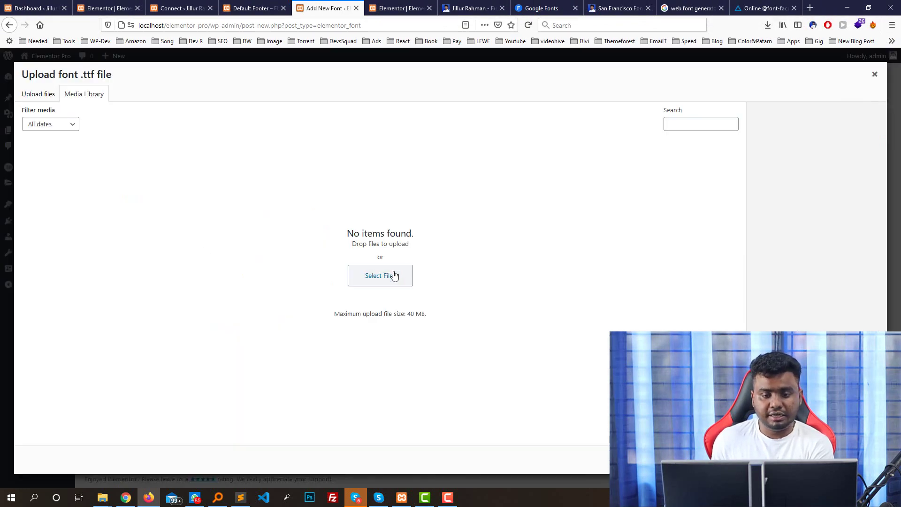
left_click(393, 276)
left_click(371, 104)
left_click(413, 105)
double_click(457, 107)
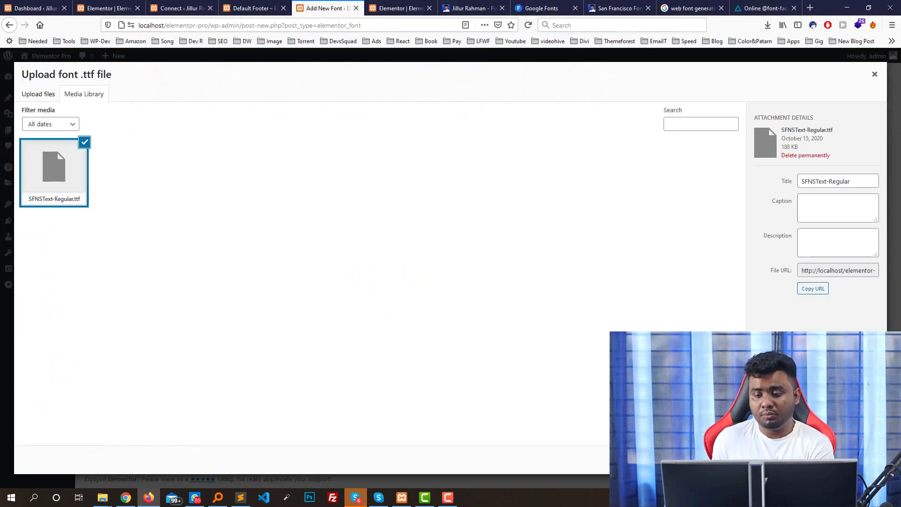
left_click(858, 460)
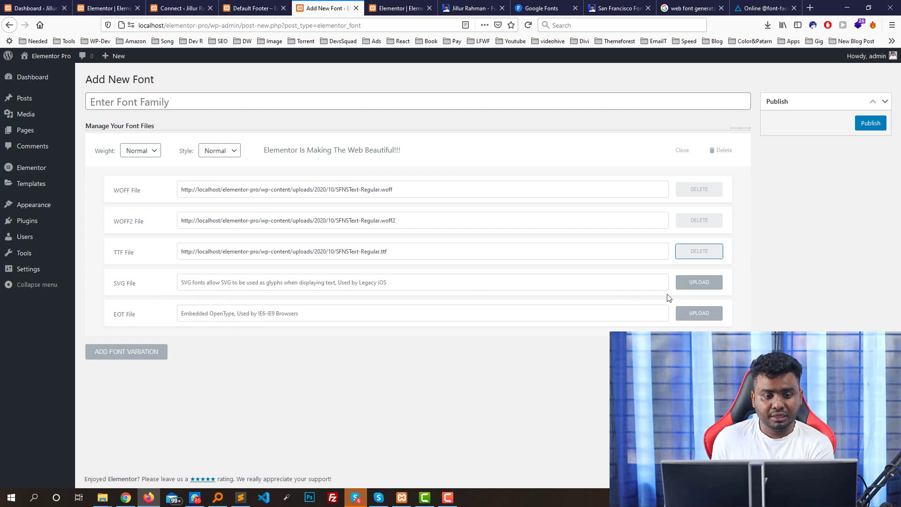
- Upload SFNSText-Regular.svg from New folder as the font variation's SVG file
left_click(699, 282)
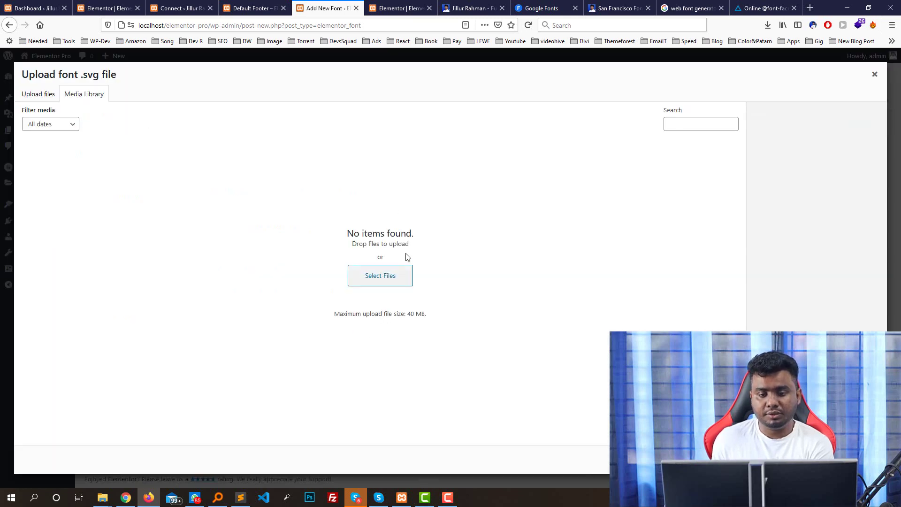
left_click(396, 275)
double_click(257, 85)
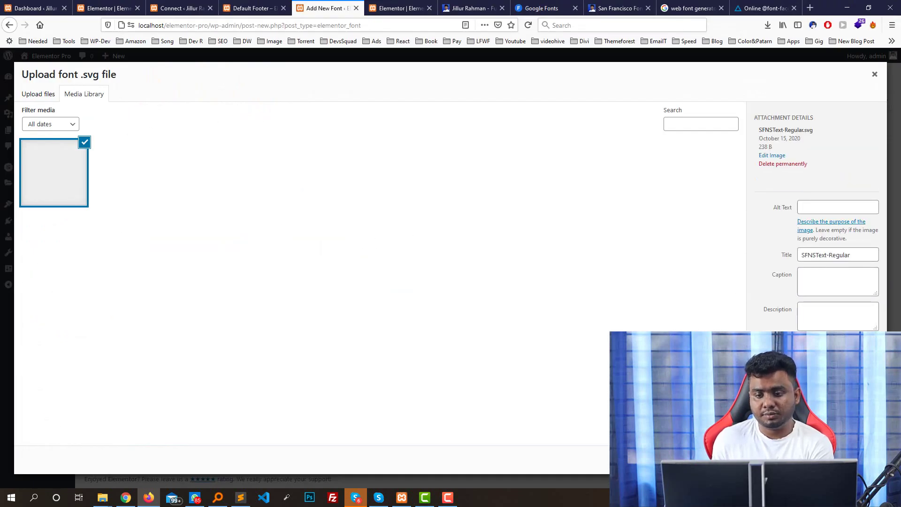
left_click(859, 460)
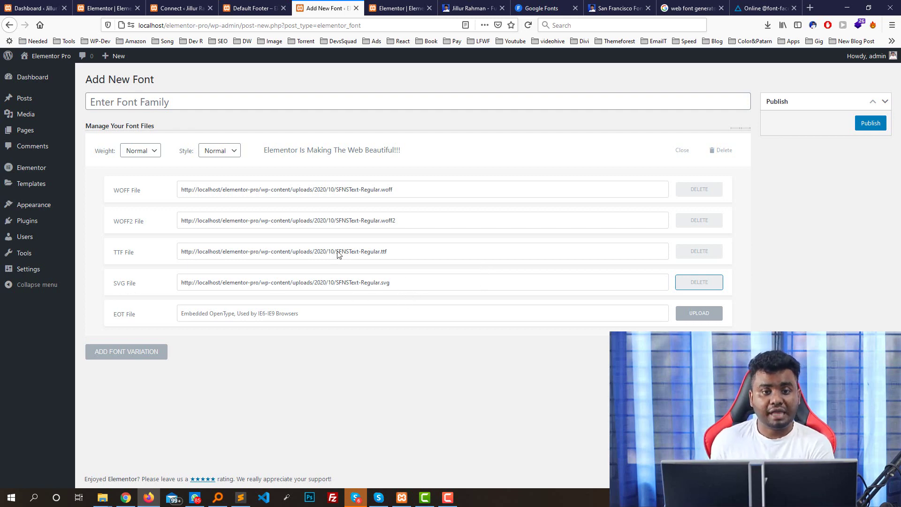
- Open the WordPress dashboard's Add Plugins page and search the plugin directory for svg
left_click(251, 8)
mouse_move(45, 58)
left_click(38, 77)
left_click(326, 8)
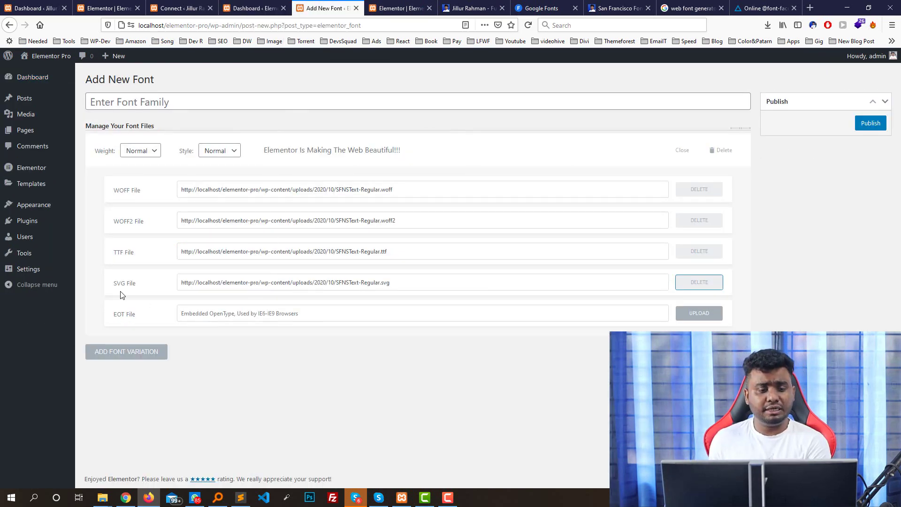
left_click(254, 8)
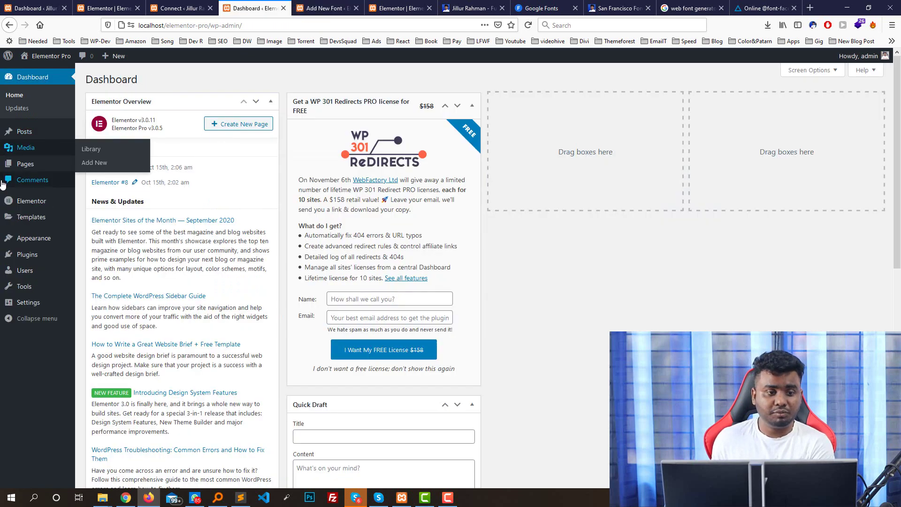
mouse_move(26, 261)
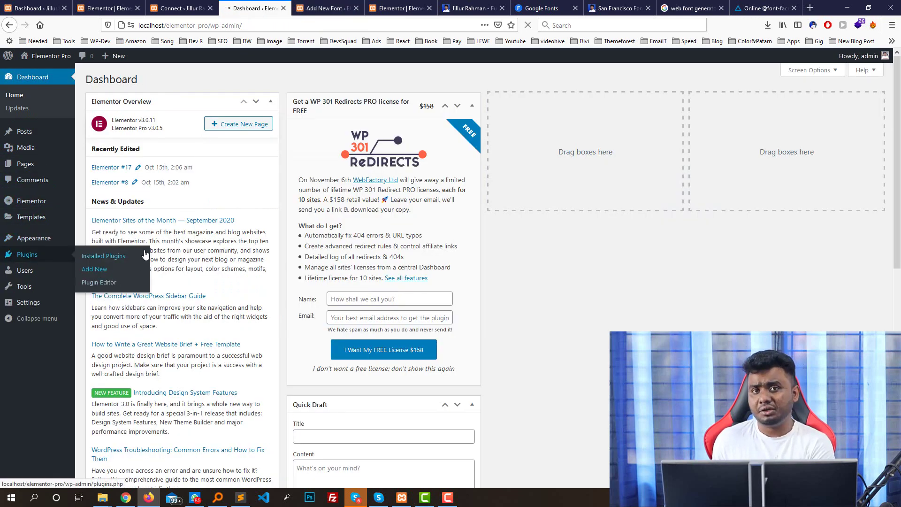
left_click(94, 269)
left_click(775, 105)
type("v")
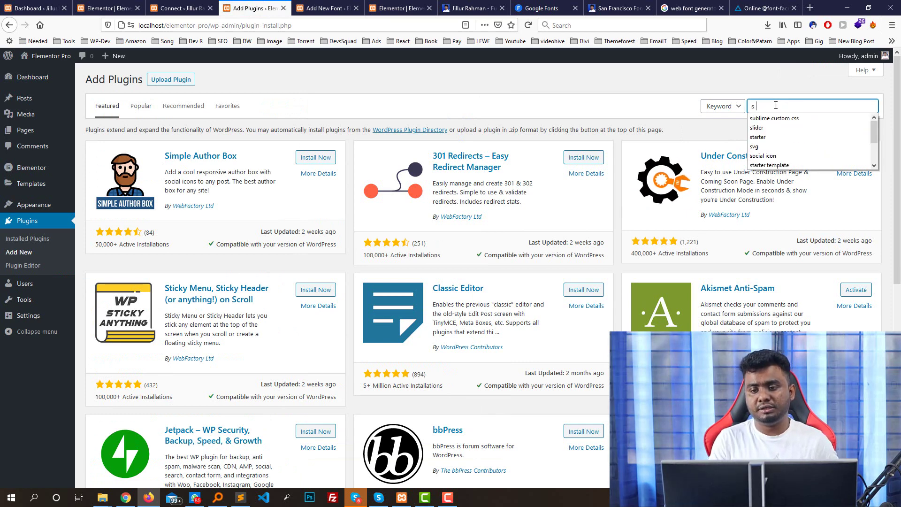
key("BackSpace")
type("svg")
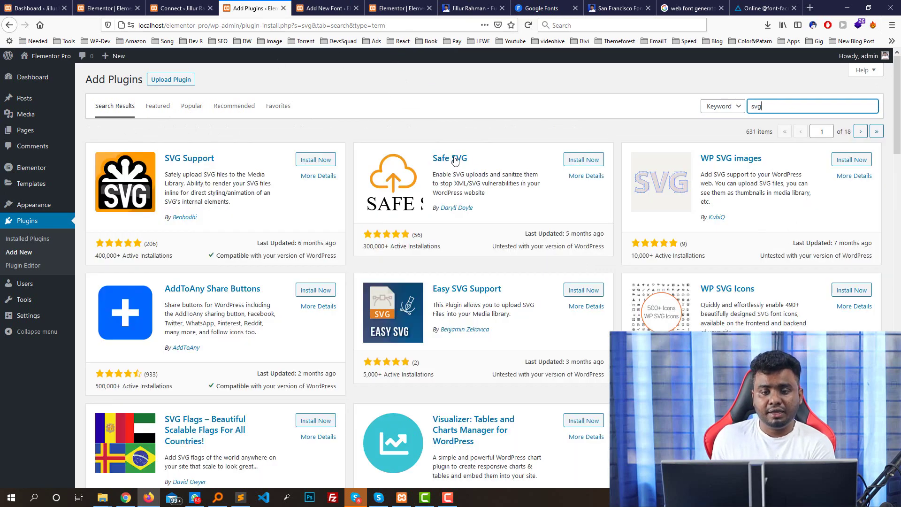
- Examine the SVG Support and Safe SVG plugins in the search results, and return to the Add New Font page
triple_click(475, 159)
left_click_drag(217, 158, 165, 162)
left_click(398, 183)
left_click(324, 8)
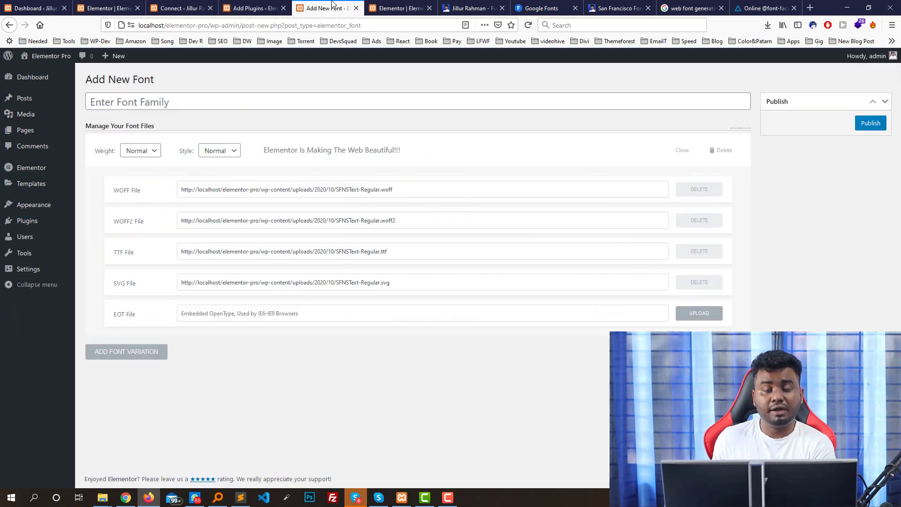
left_click(253, 8)
left_click(329, 8)
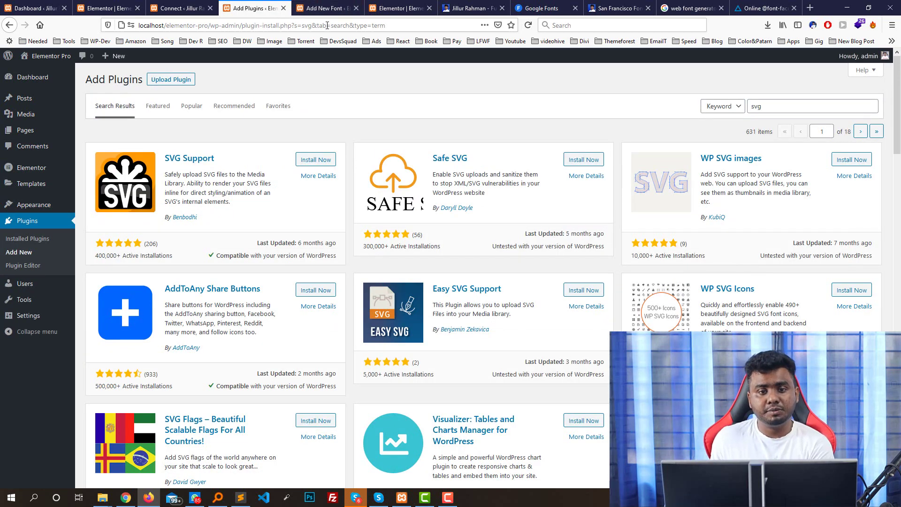
- Upload SFNSText-Regular.eot from New folder as the font variation's EOT file
left_click(208, 311)
left_click(699, 314)
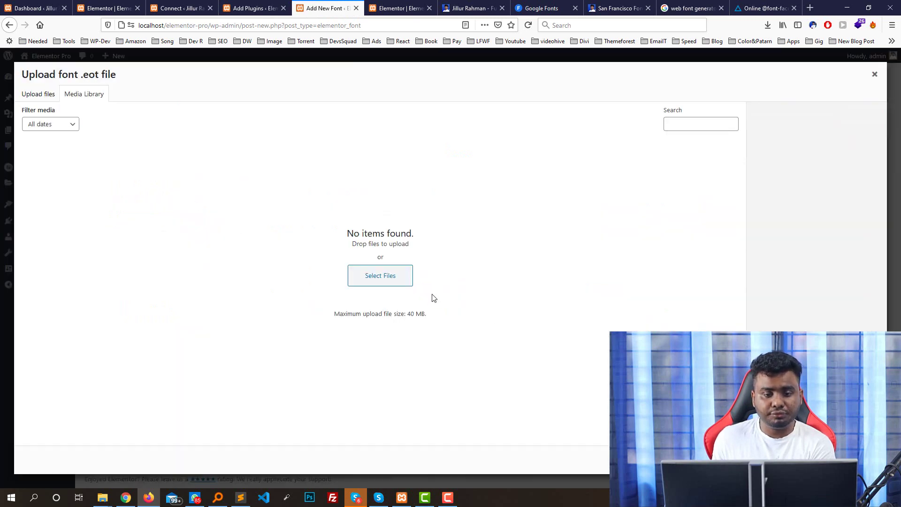
left_click(409, 277)
left_click(407, 89)
left_click(459, 89)
left_click(529, 106)
left_click(419, 99)
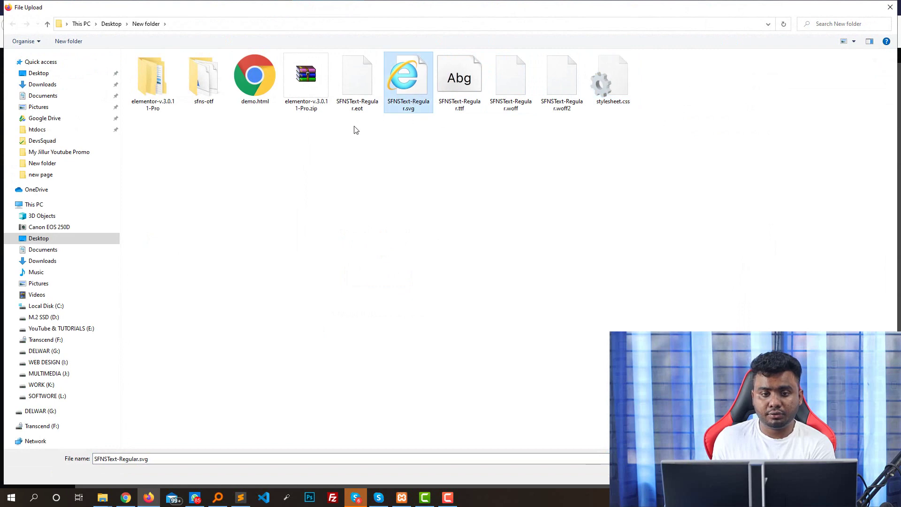
left_click(357, 84)
double_click(354, 89)
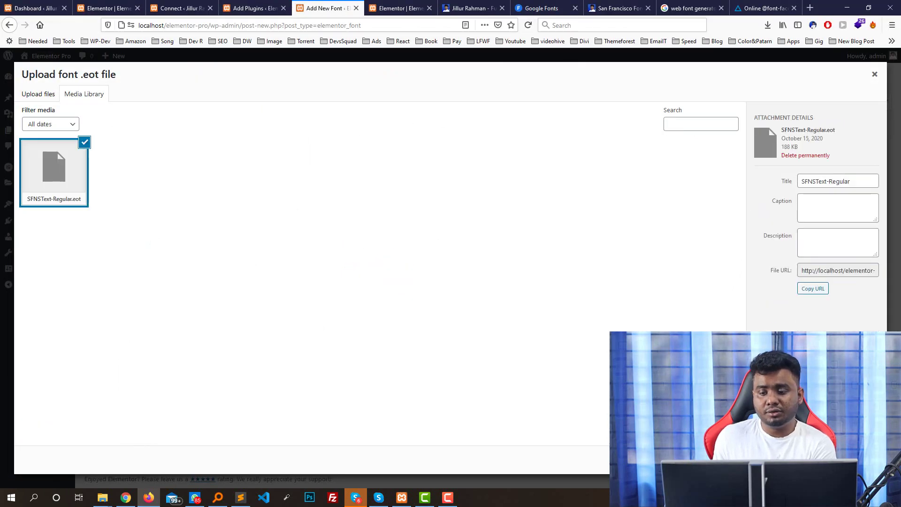
left_click(859, 459)
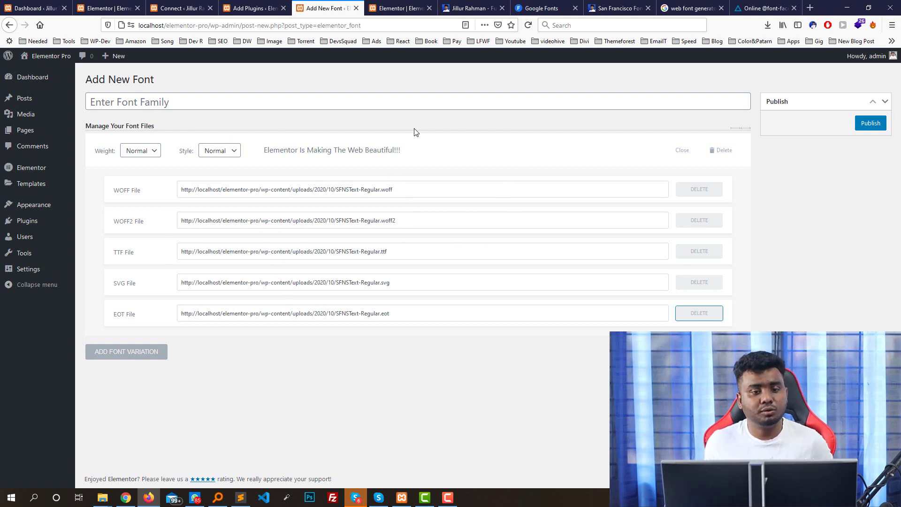
- Name the font family SanFrancisco and publish the custom font
left_click(162, 101)
type("San Francisco")
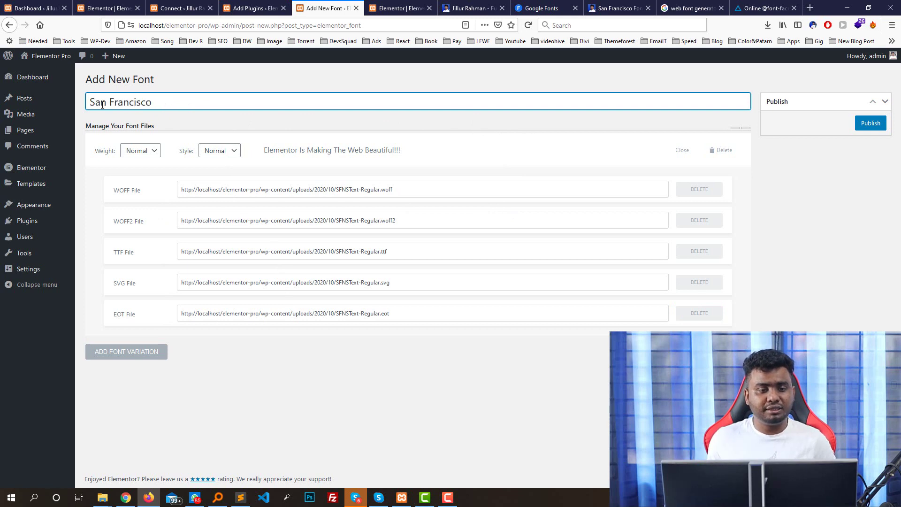
left_click(111, 102)
key("BackSpace")
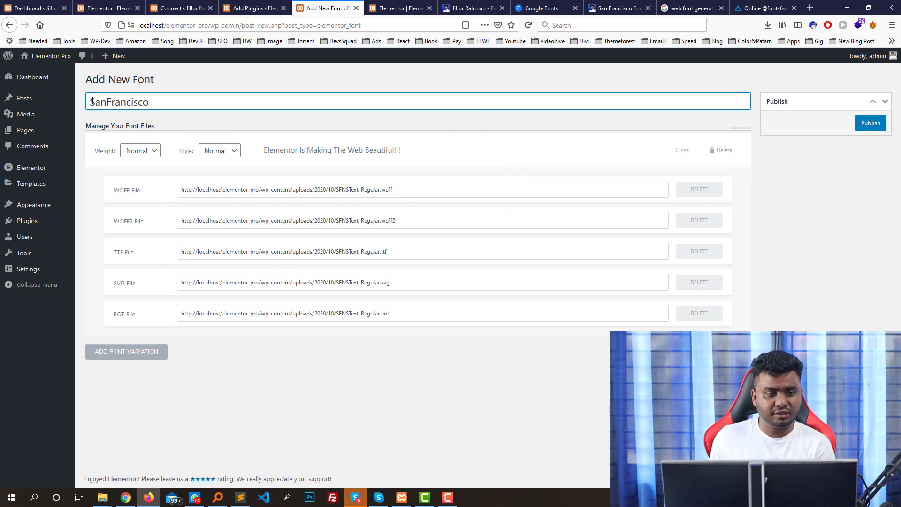
left_click(174, 113)
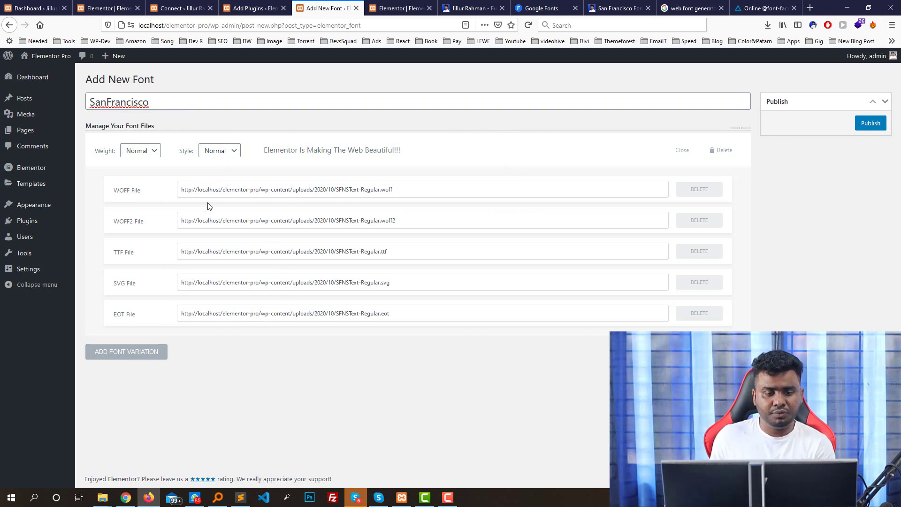
left_click(871, 122)
double_click(141, 130)
left_click(377, 286)
- Save the page open in the Elementor editor and reload the editor so it picks up the new custom font
left_click(403, 8)
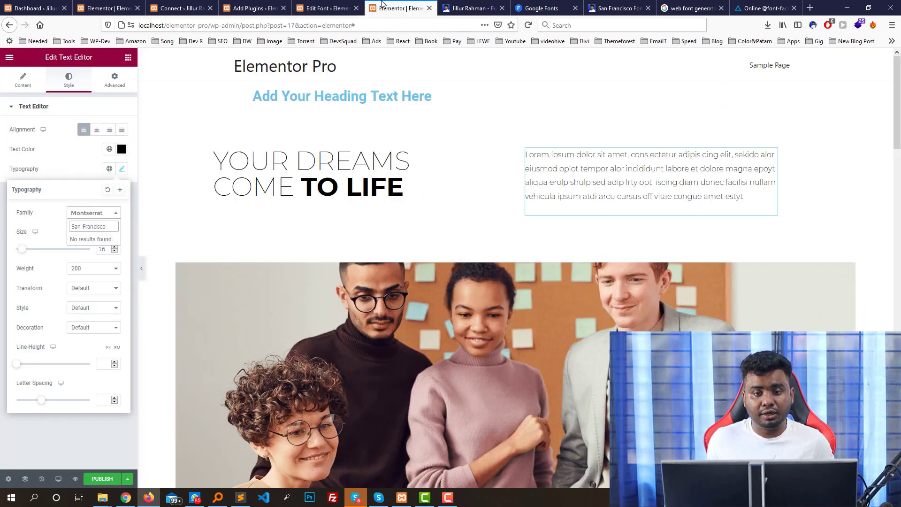
key("ctrl+s")
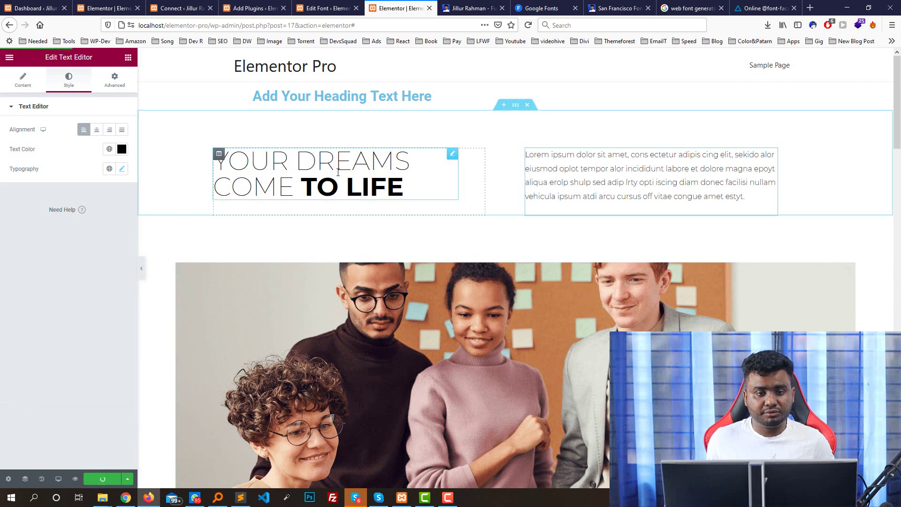
key("F5")
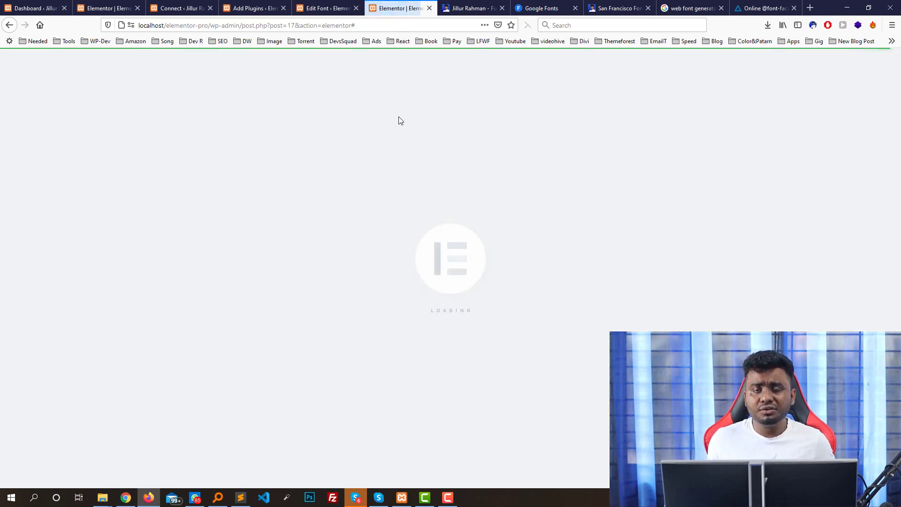
key("ctrl+shift+Tab")
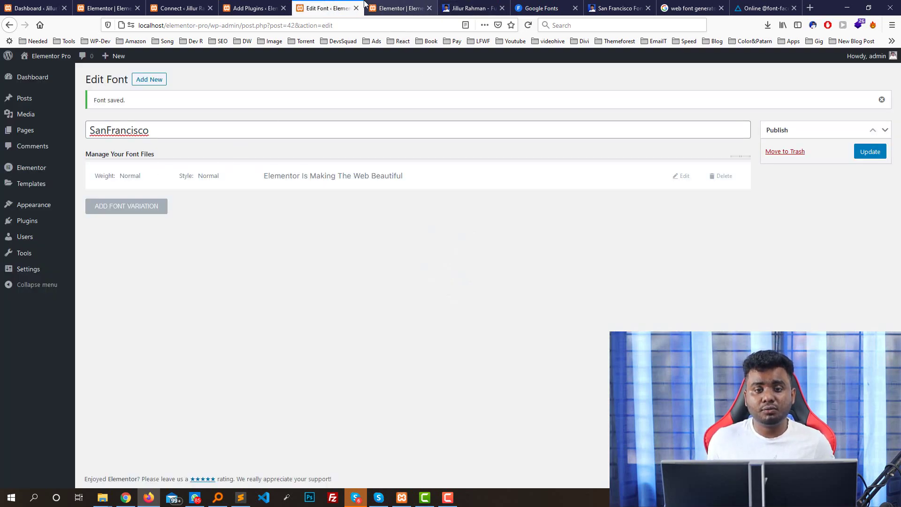
left_click(409, 3)
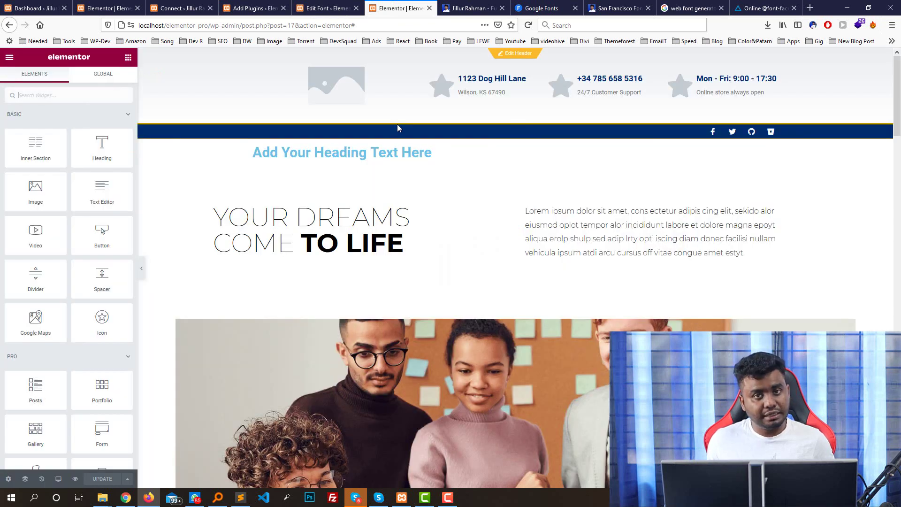